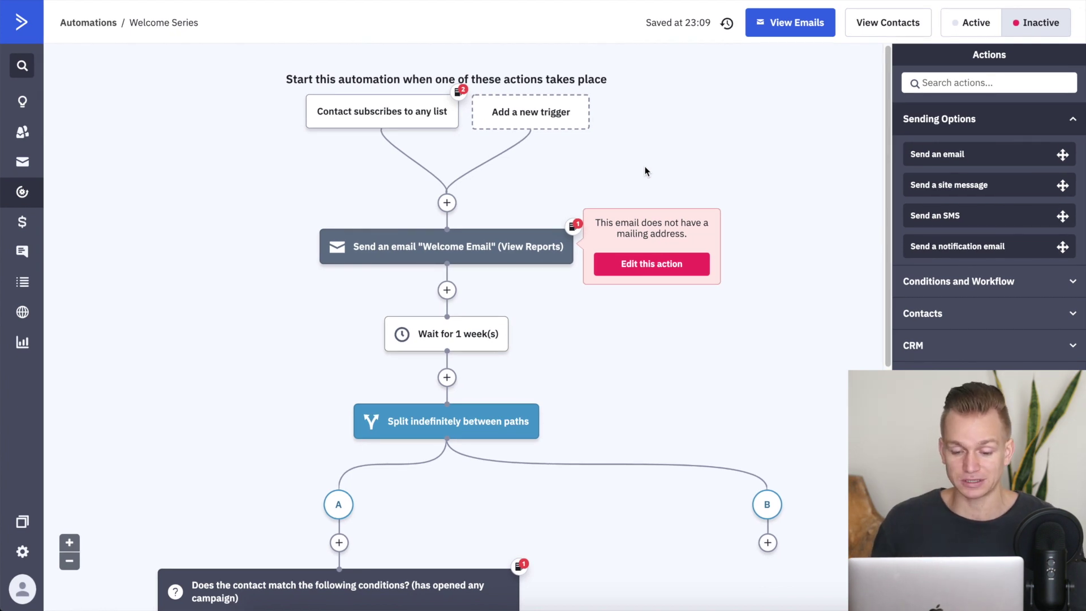
Review the Welcome Series automation from its subscription trigger through the welcome email and one-week wait to the split.
scroll(645, 170, "down", 3)
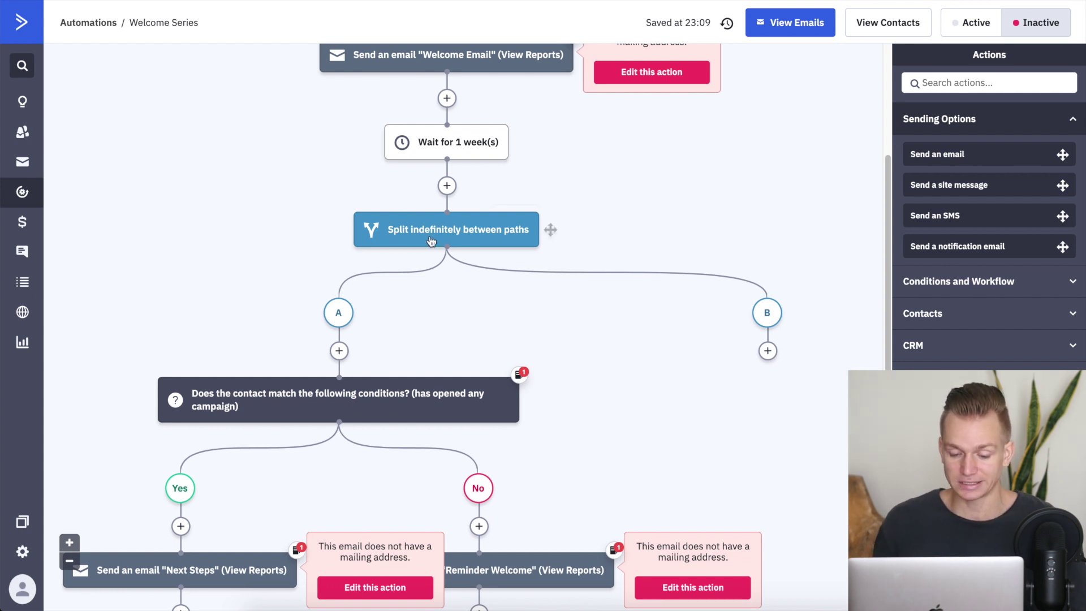
mouse_move(432, 242)
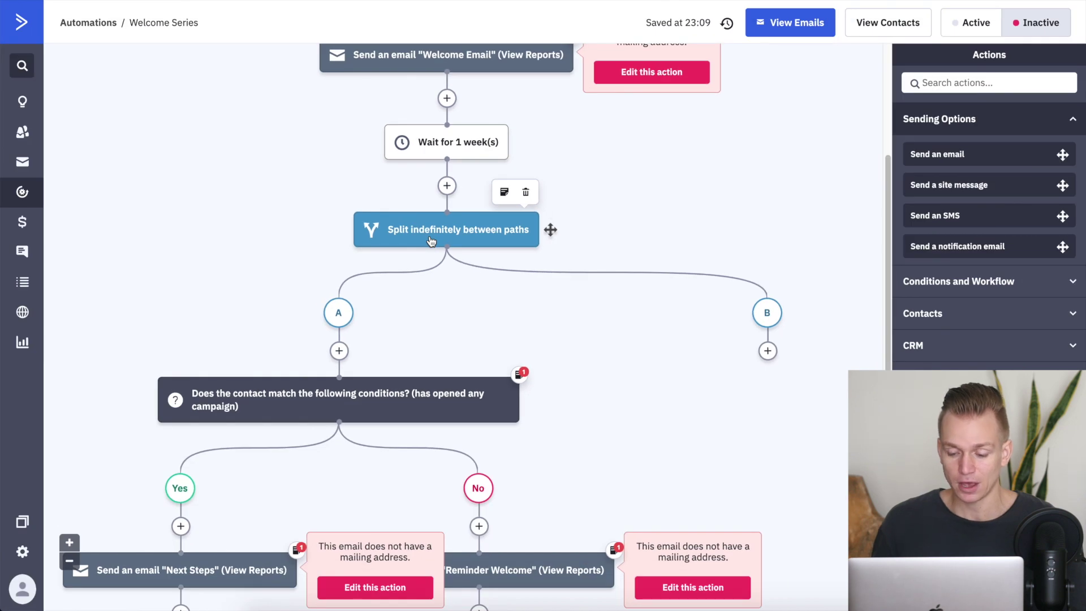
scroll(559, 173, "up", 3)
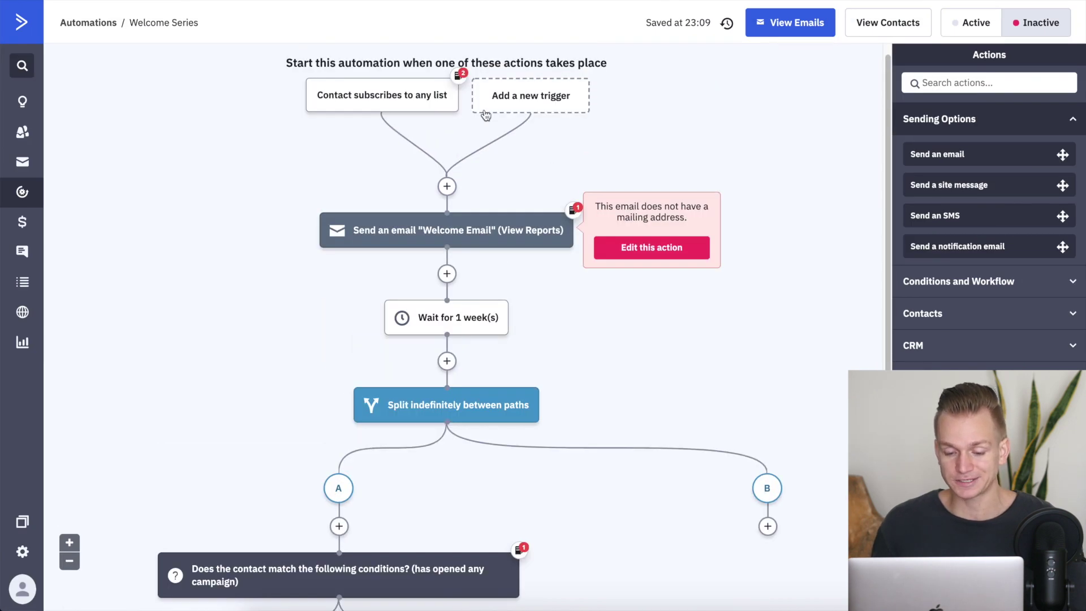
scroll(473, 123, "up", 1)
mouse_move(360, 113)
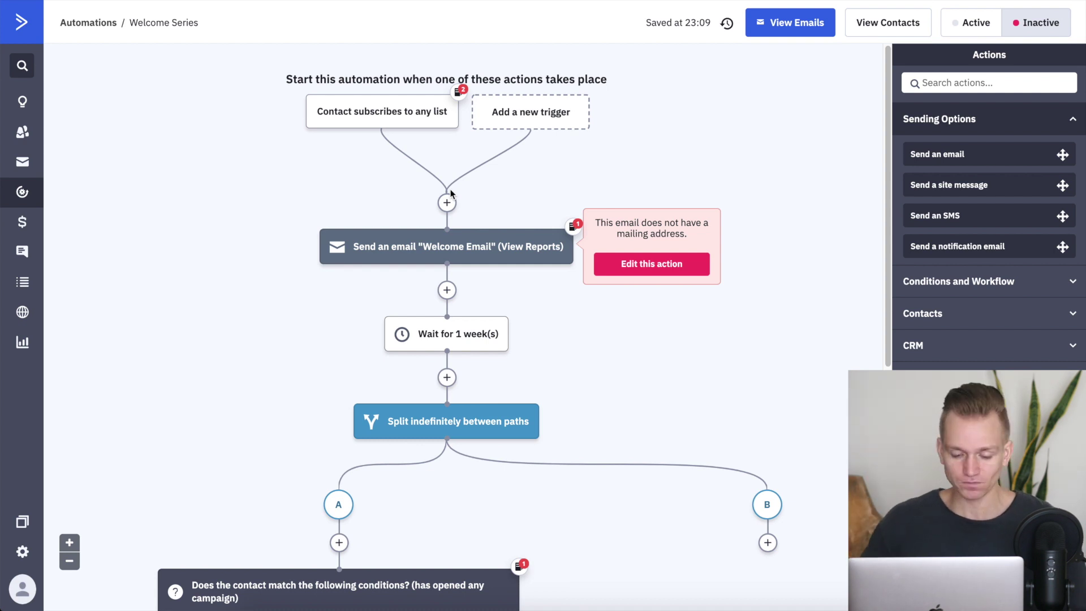
scroll(451, 192, "down", 3)
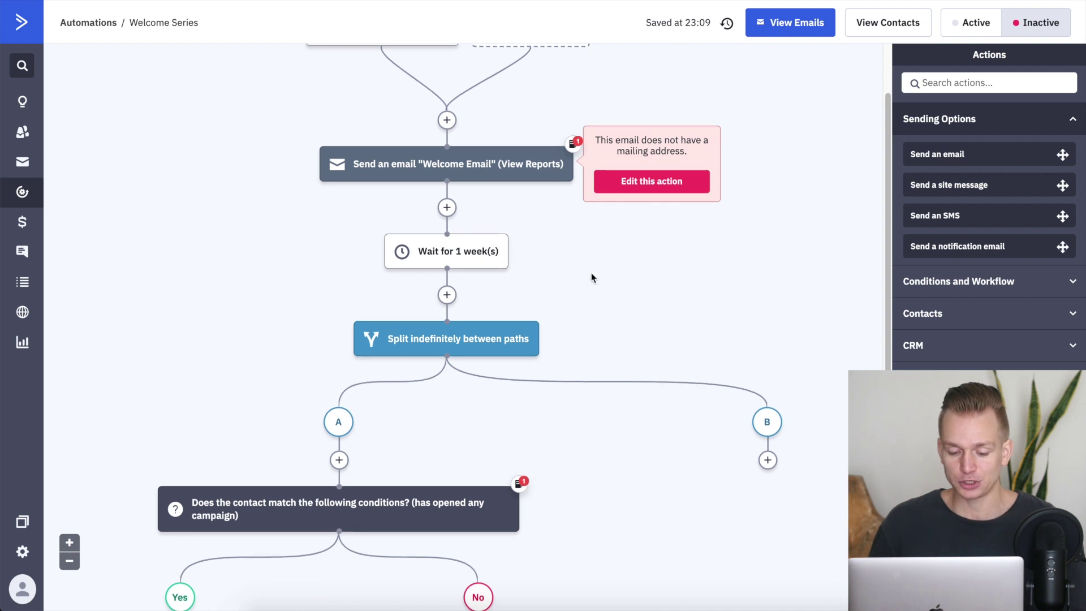
scroll(588, 274, "down", 4)
Set the automation's split action to never conclude, splitting contacts indefinitely, and apply it.
mouse_move(444, 250)
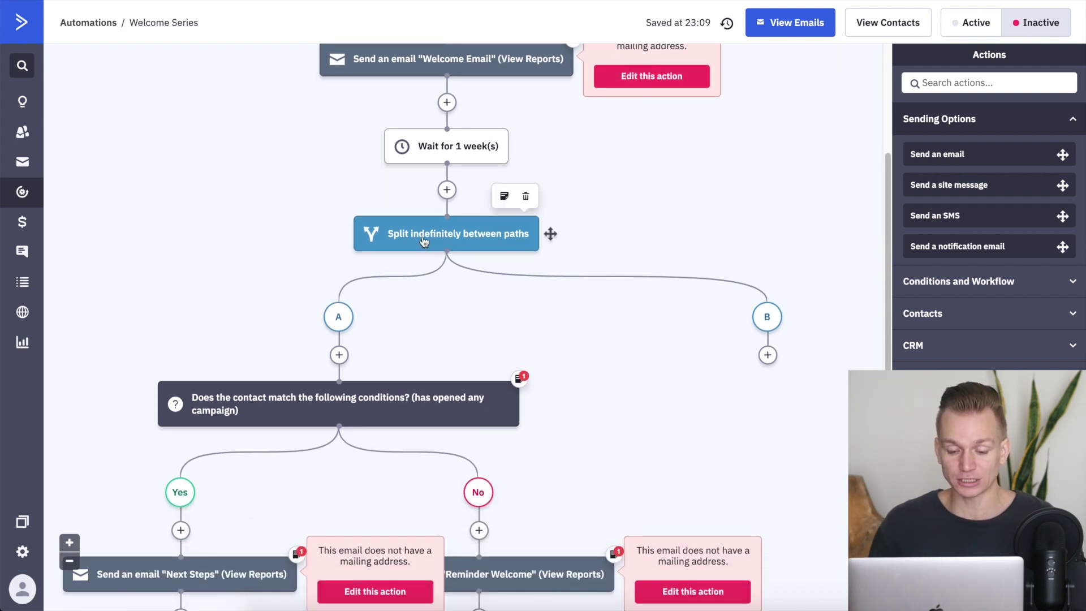
left_click(443, 240)
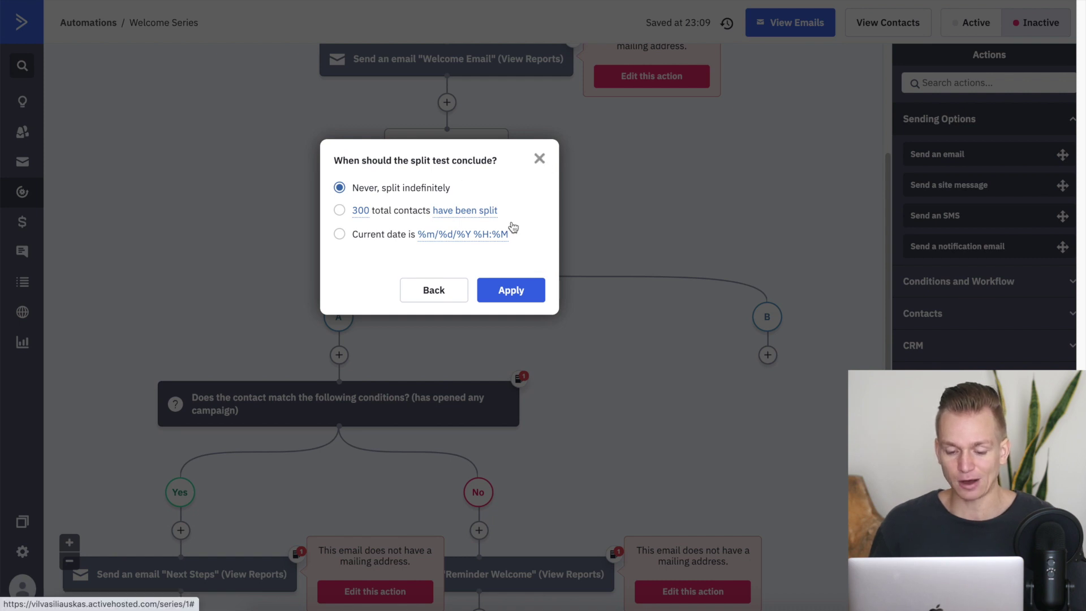
left_click(511, 290)
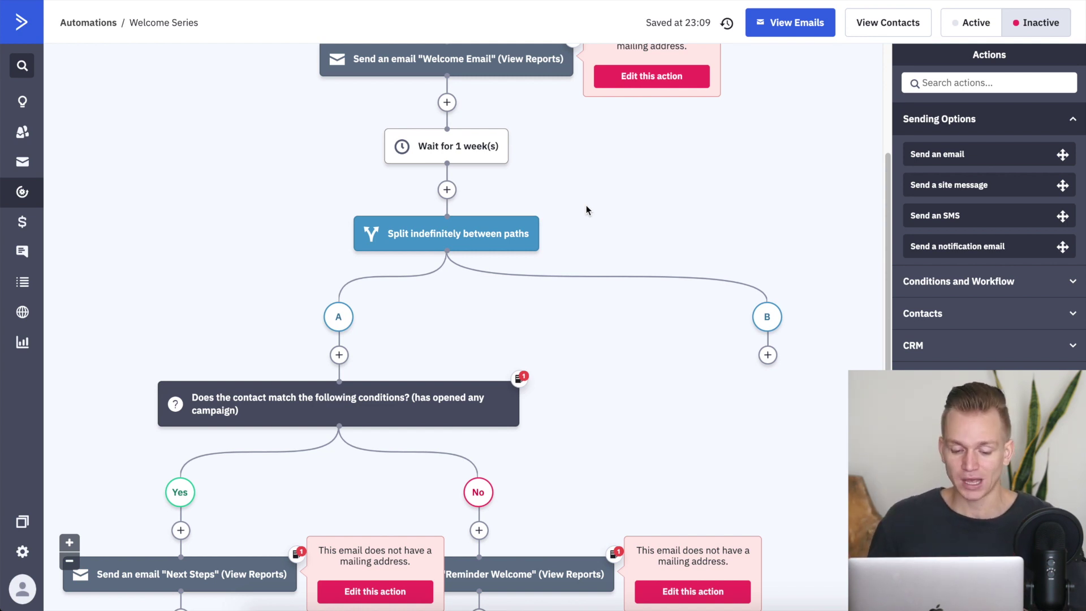
Examine paths A and B below the split, including the opened-campaign condition and its Yes and No follow-up emails.
scroll(586, 206, "down", 1)
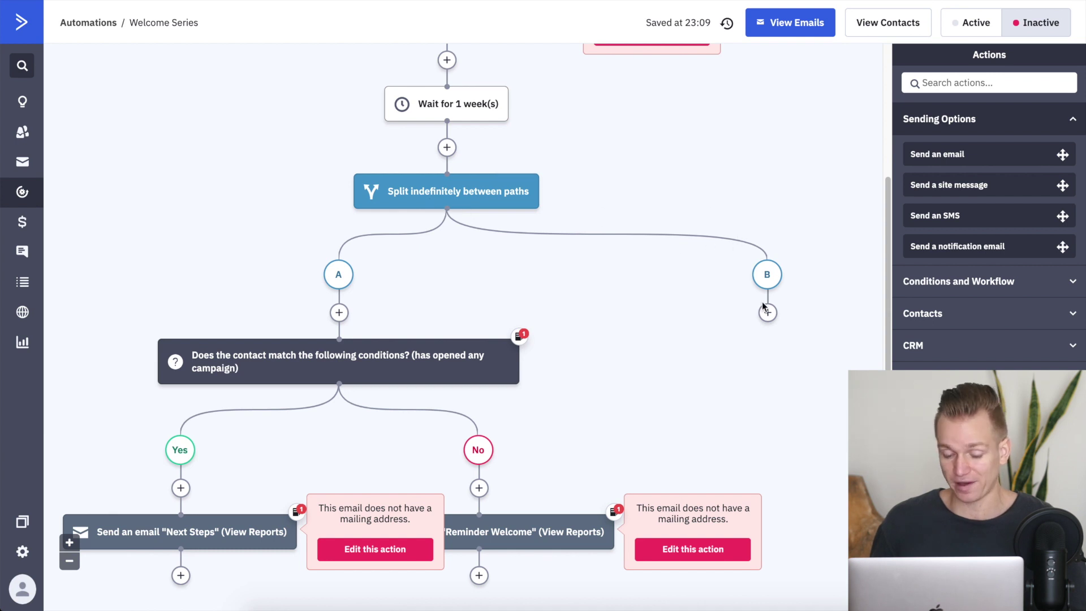
scroll(634, 262, "up", 2)
scroll(633, 261, "down", 1)
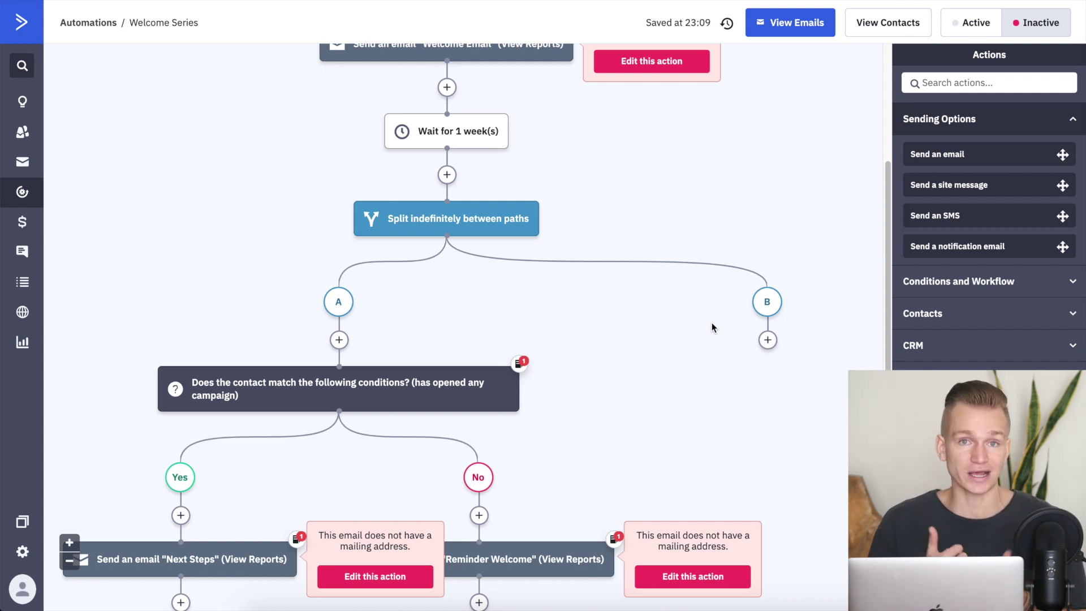
scroll(711, 323, "down", 1)
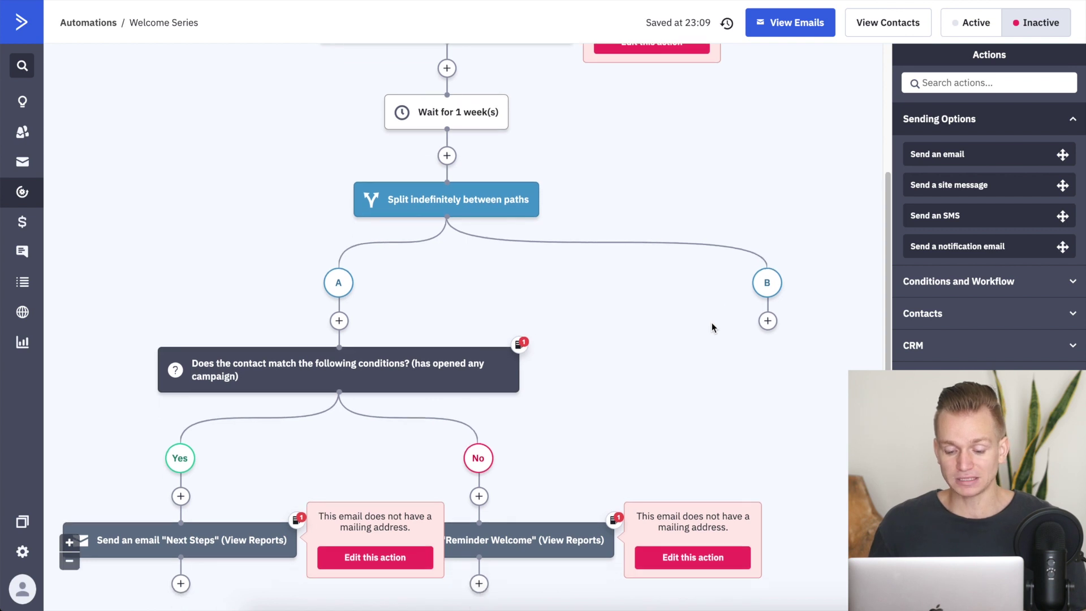
scroll(711, 325, "down", 2)
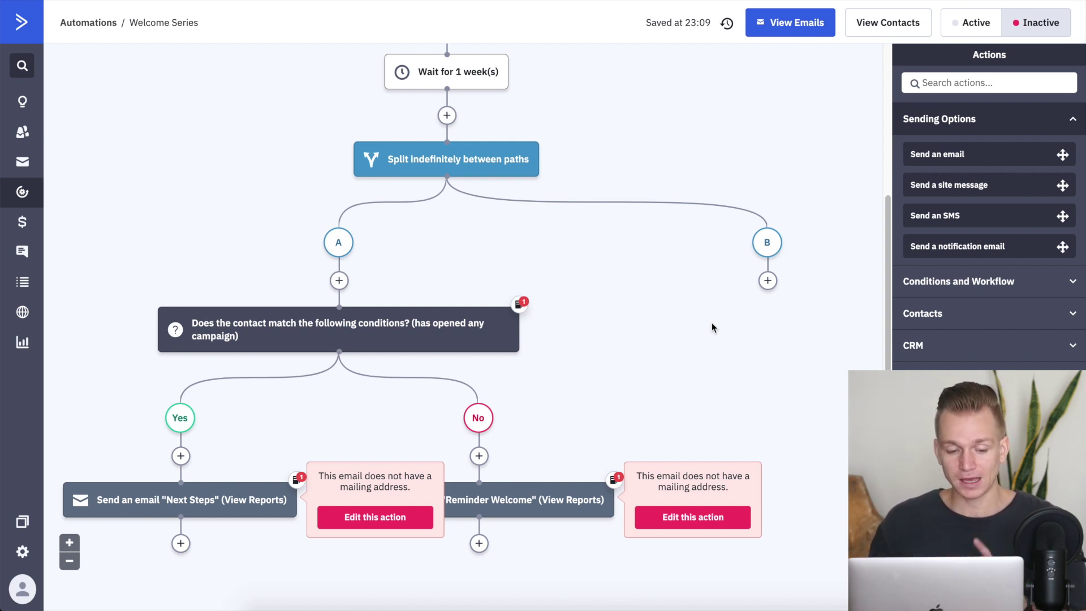
scroll(711, 323, "up", 1)
scroll(711, 326, "up", 1)
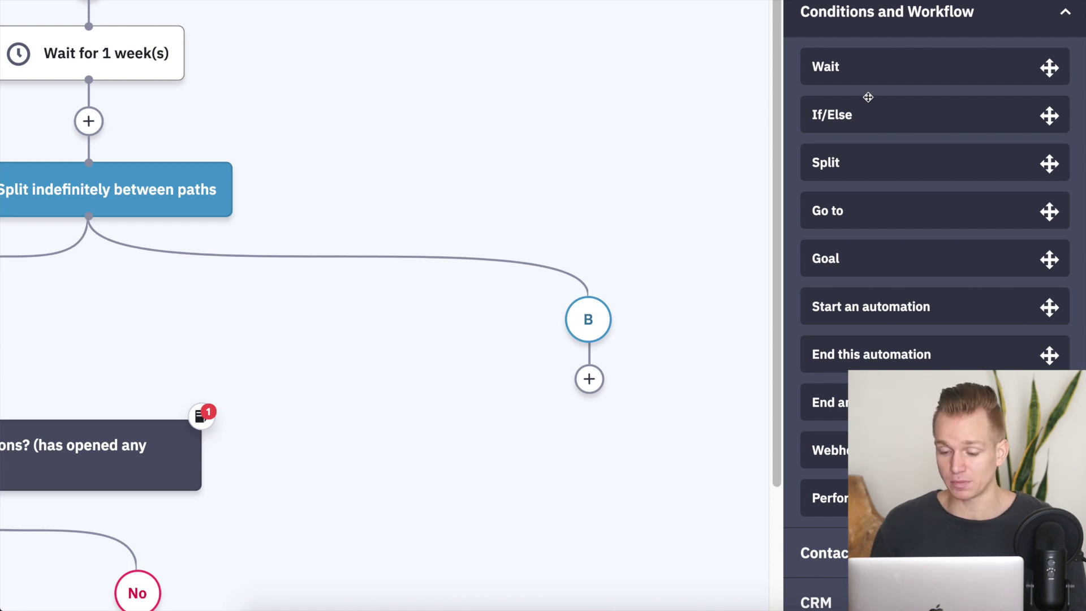
Look through the available Conditions and Workflow actions and the Contacts actions.
scroll(889, 177, "down", 2)
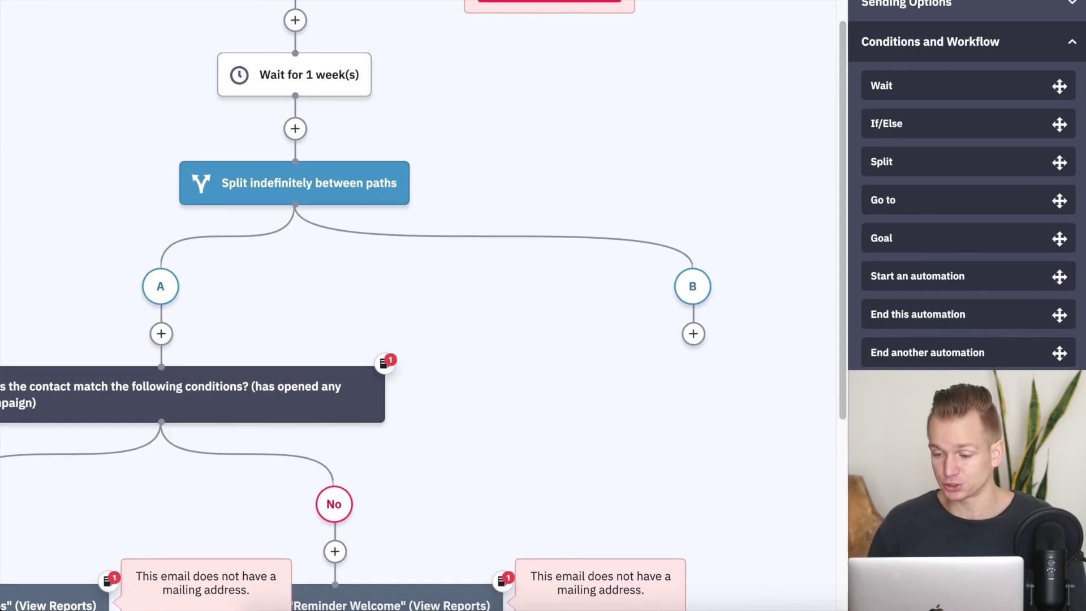
left_click(1042, 41)
left_click(987, 84)
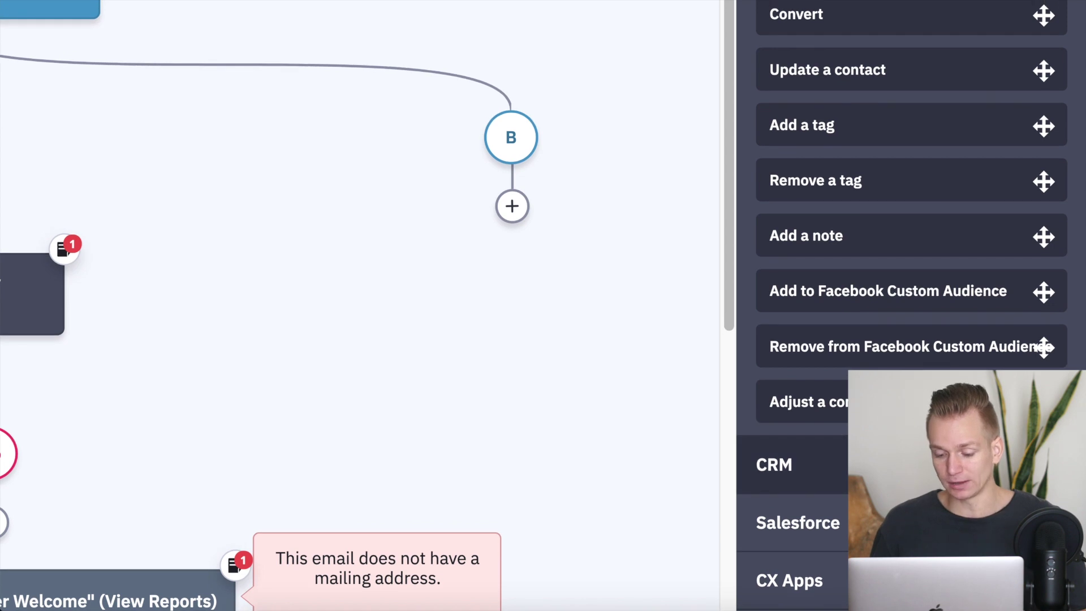
Examine the CRM actions available for the automation and collapse their list.
left_click(927, 464)
scroll(922, 269, "up", 4)
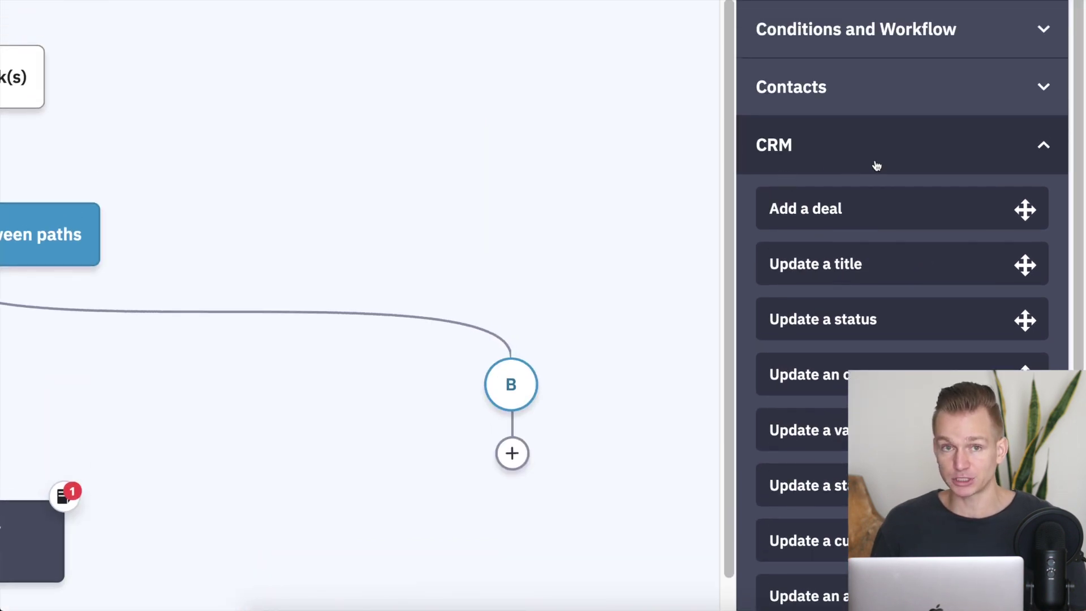
scroll(877, 165, "down", 3)
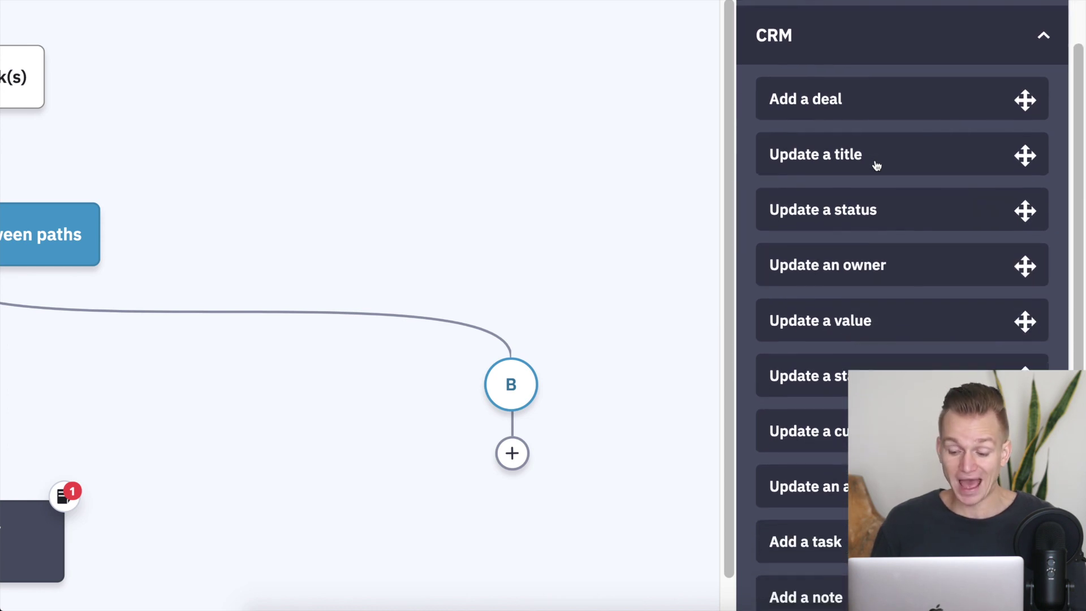
scroll(876, 165, "up", 3)
left_click(883, 157)
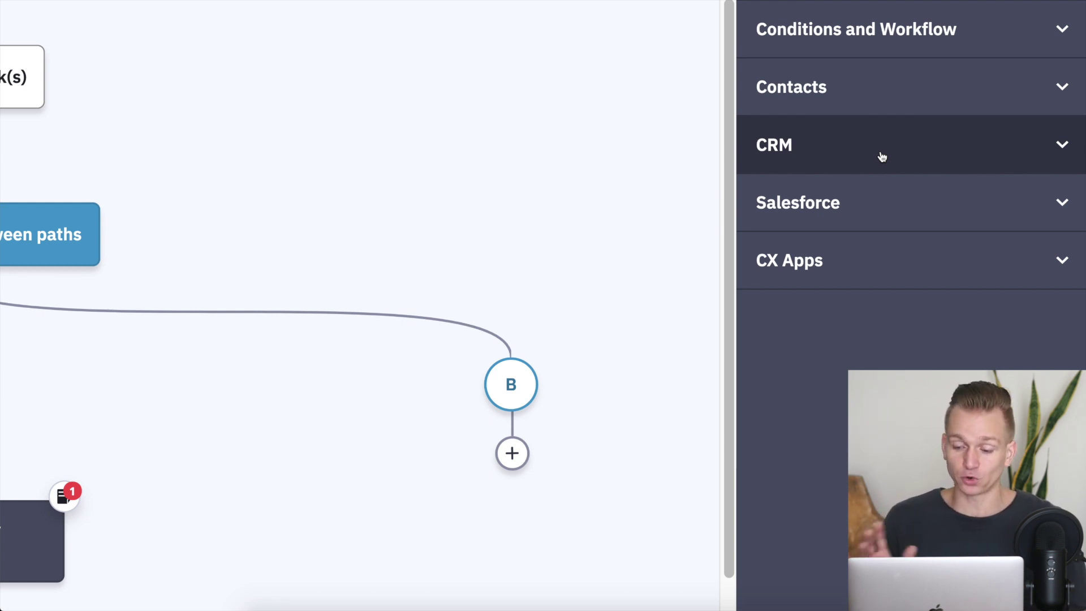
Look through the Salesforce actions and the CX Apps integrations available for the automation.
left_click(863, 223)
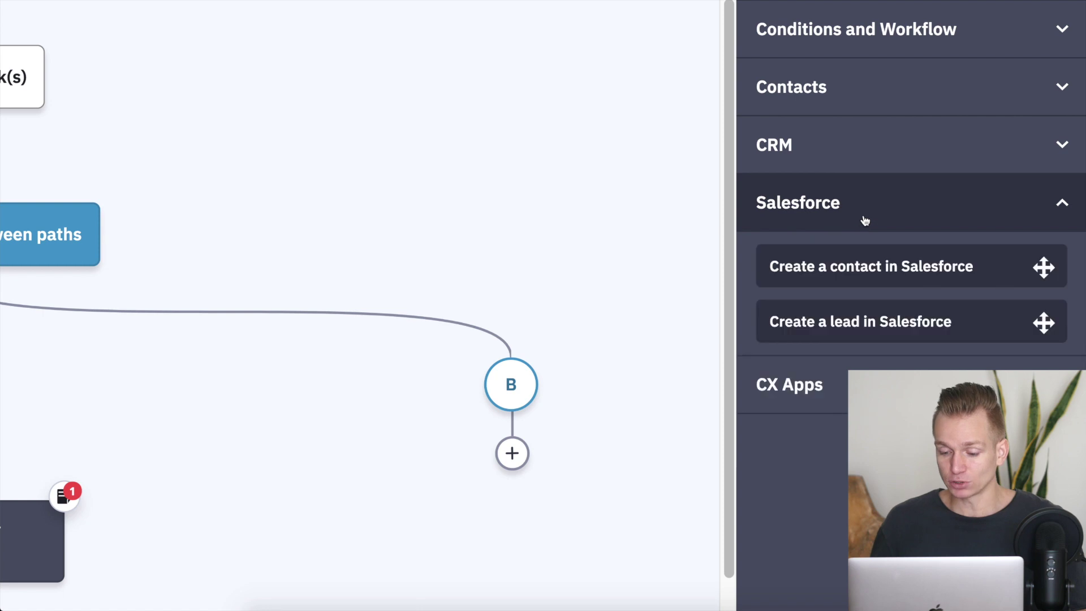
left_click(888, 216)
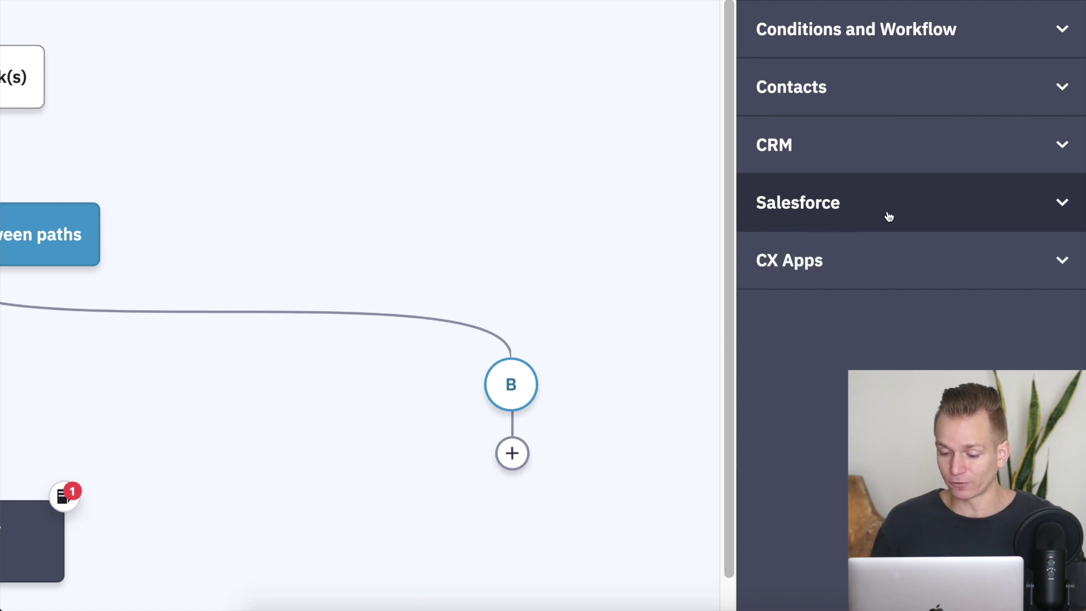
left_click(829, 262)
scroll(903, 262, "down", 5)
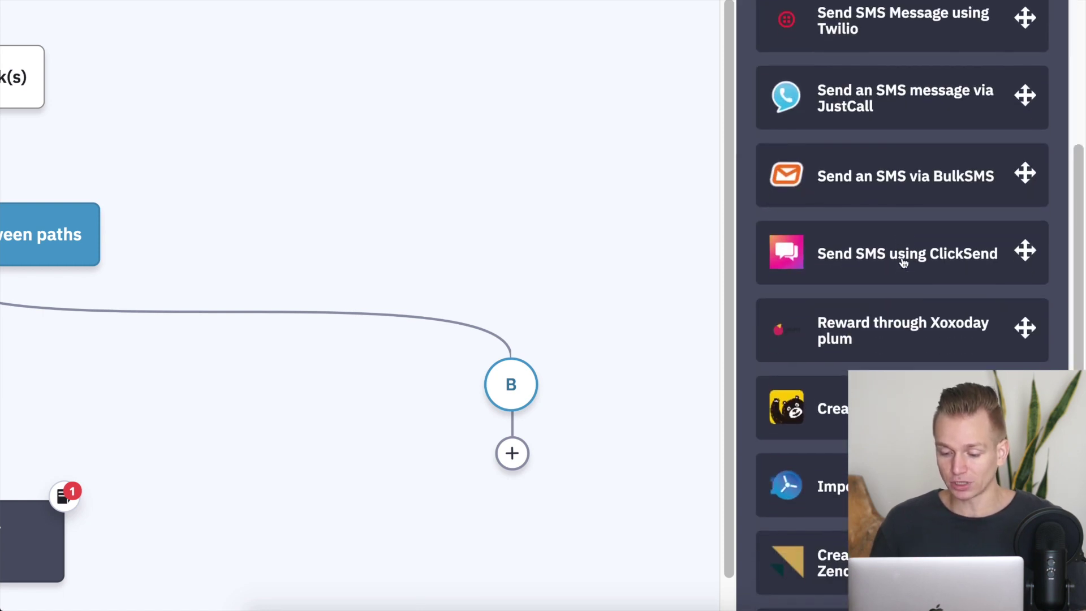
scroll(903, 258, "down", 2)
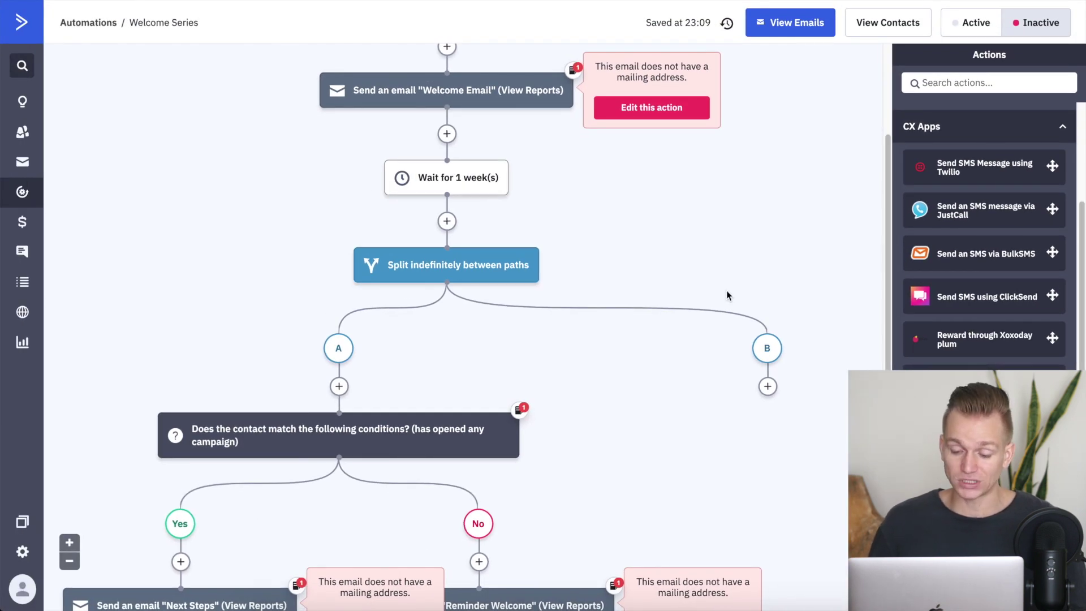
scroll(992, 348, "down", 3)
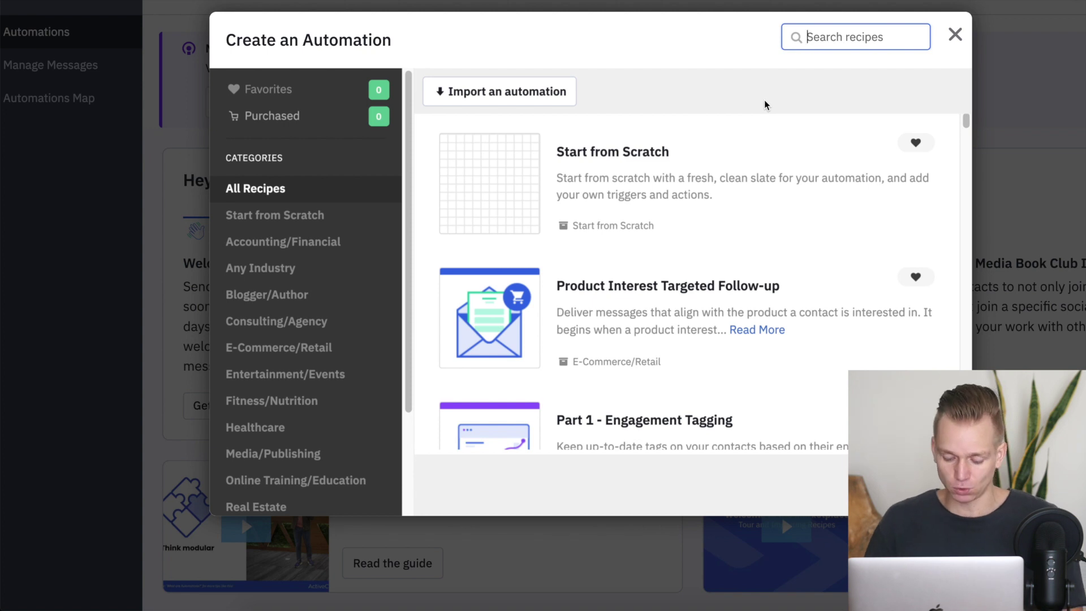
Search the automation recipes for "social" and look over the matching recipes.
type("social")
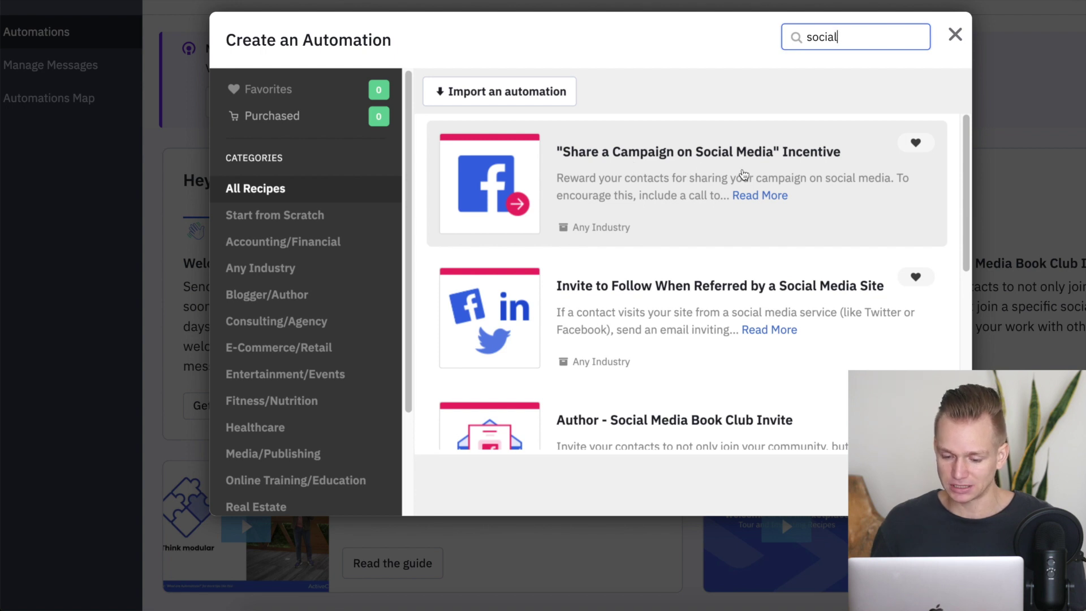
scroll(743, 173, "down", 1)
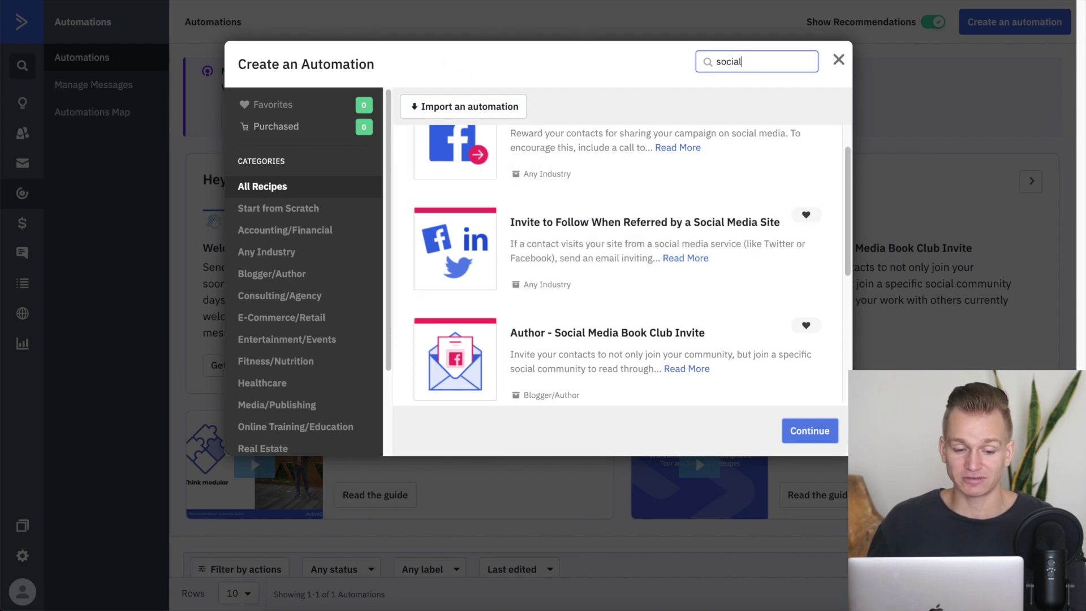
Switch to the ActiveCampaign Marketplace page and browse the featured recipes and the first page of all recipes.
left_click(226, 0)
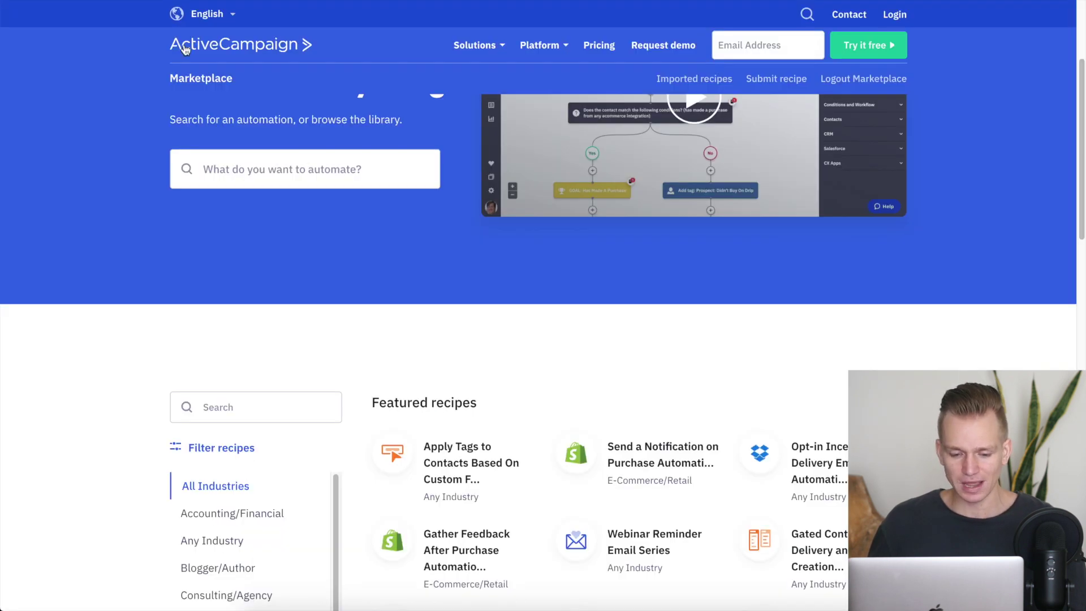
scroll(384, 246, "down", 2)
scroll(384, 251, "down", 2)
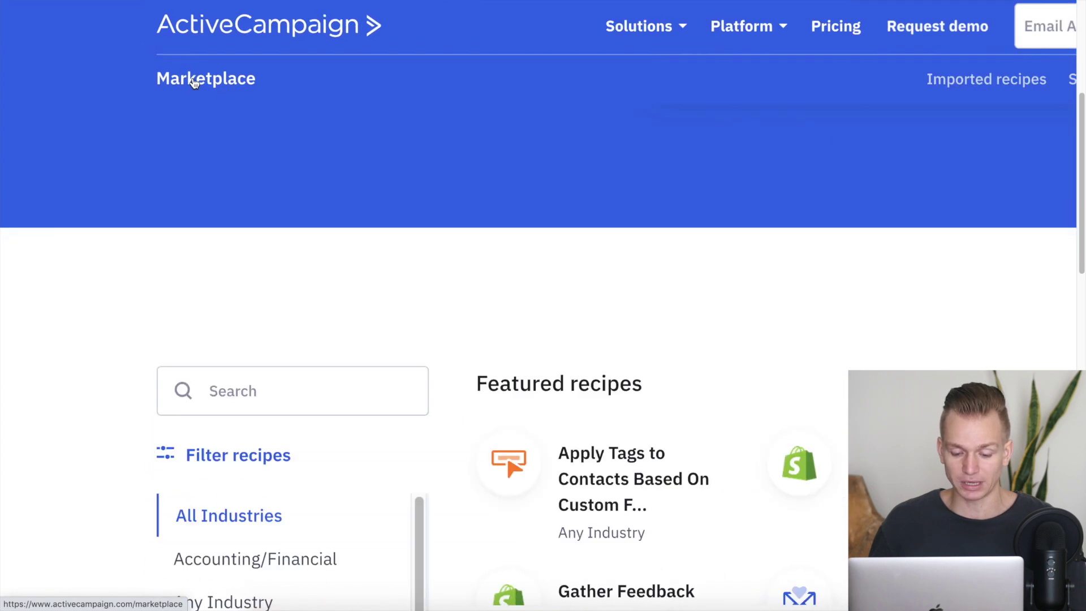
scroll(611, 197, "down", 3)
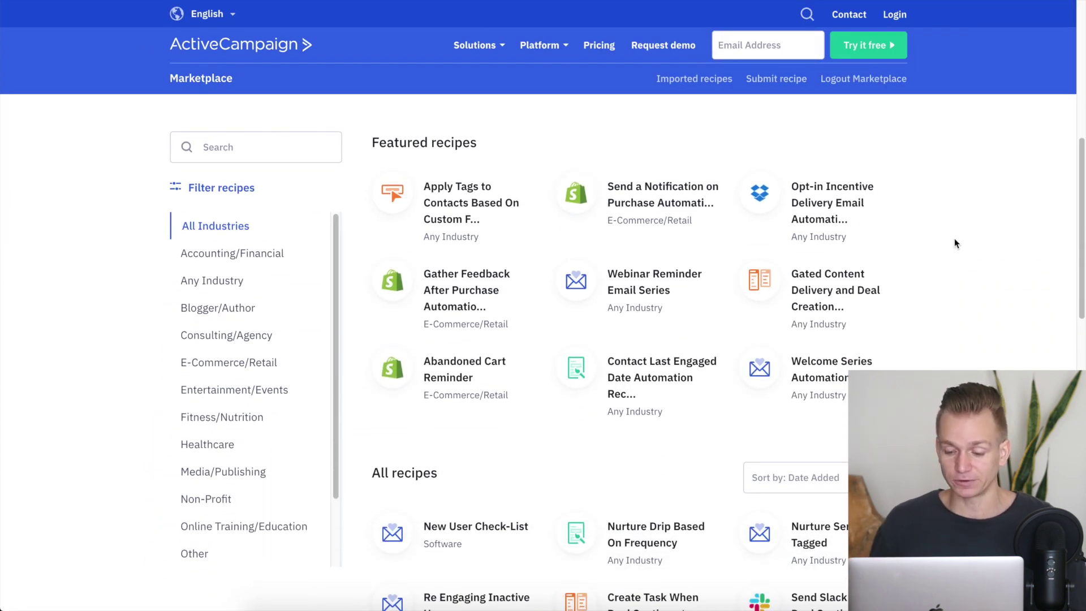
scroll(955, 243, "down", 1)
scroll(954, 239, "down", 6)
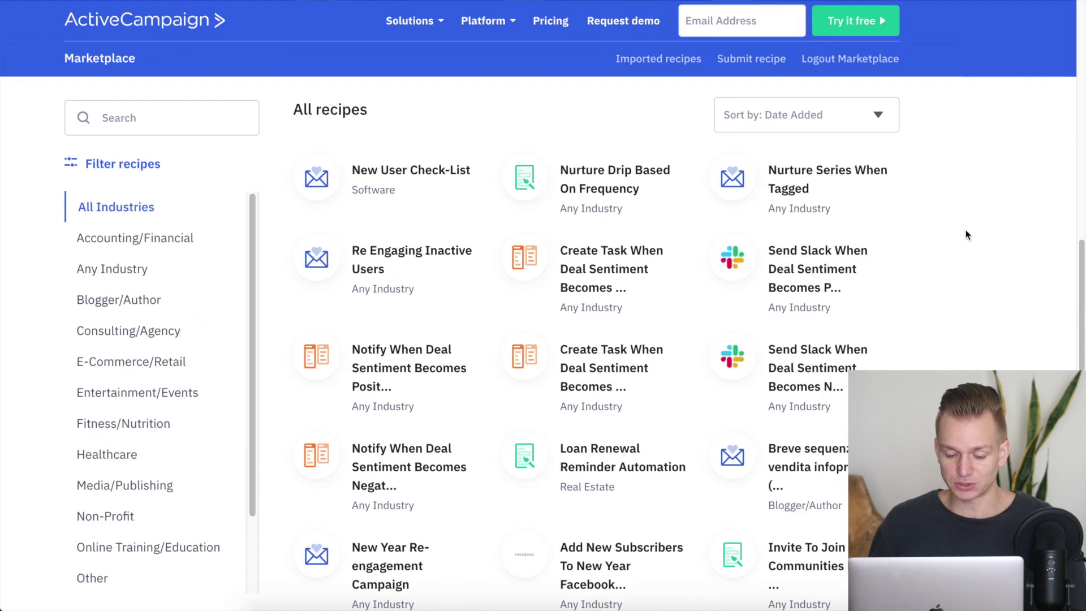
scroll(864, 322, "down", 7)
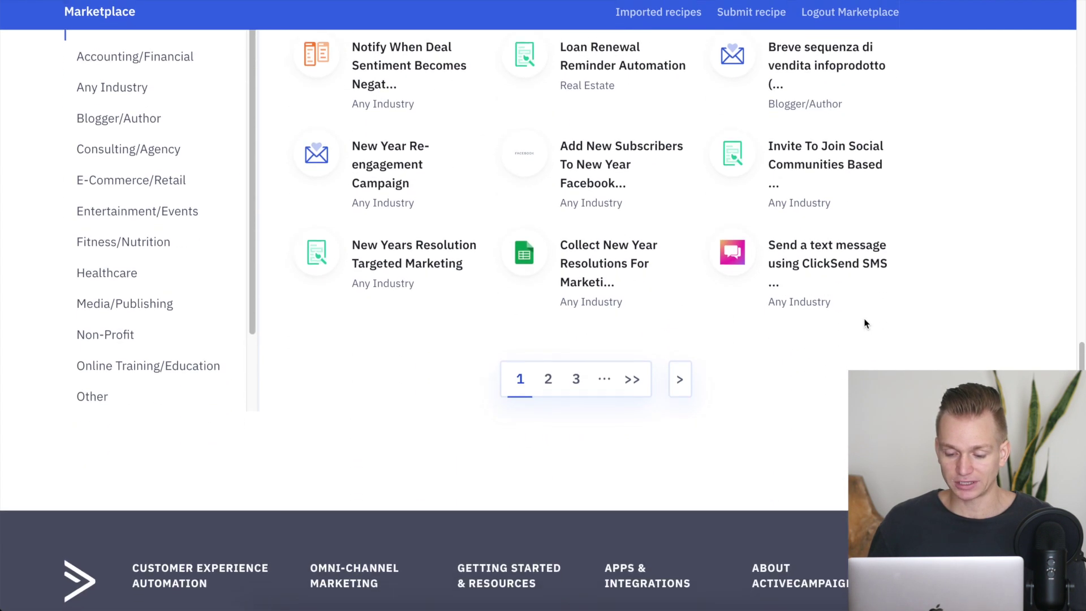
Look over the Marketplace's featured and all recipes again, along with the industry filter categories.
scroll(864, 323, "up", 6)
scroll(862, 323, "down", 1)
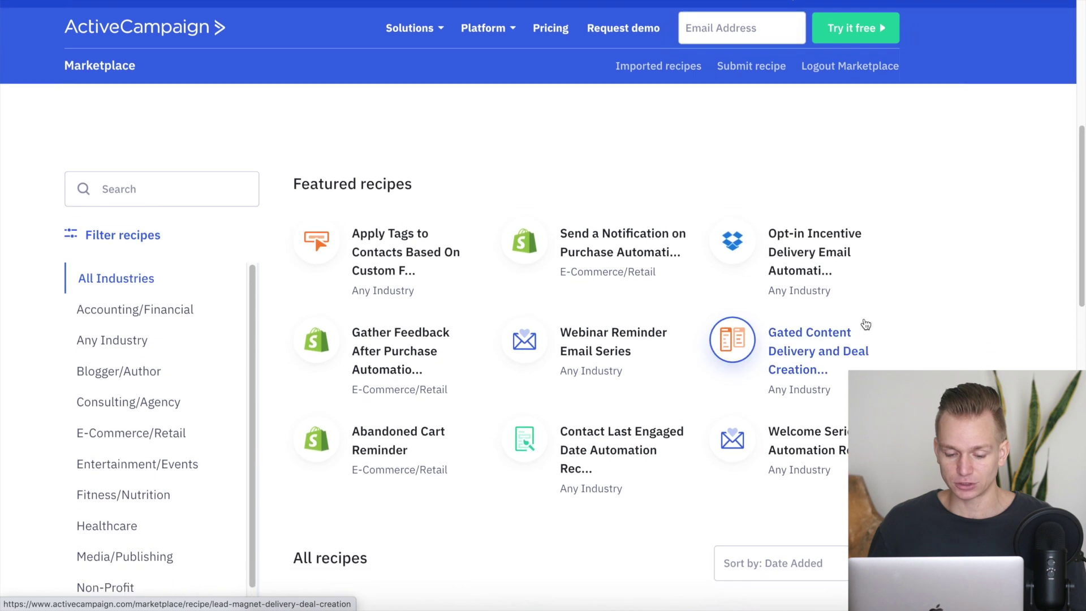
scroll(841, 284, "down", 10)
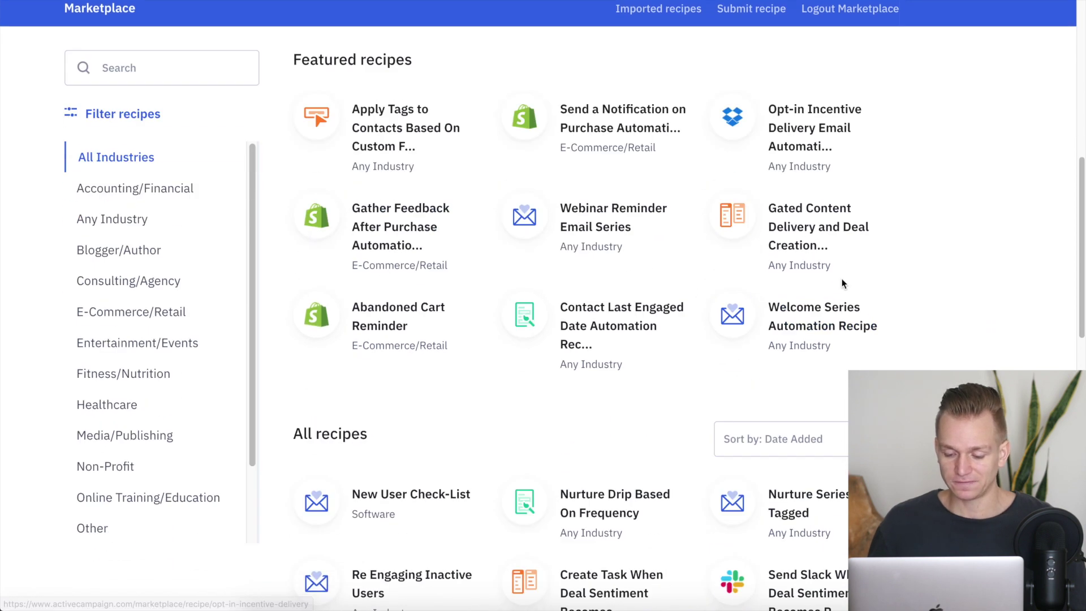
scroll(841, 284, "up", 1)
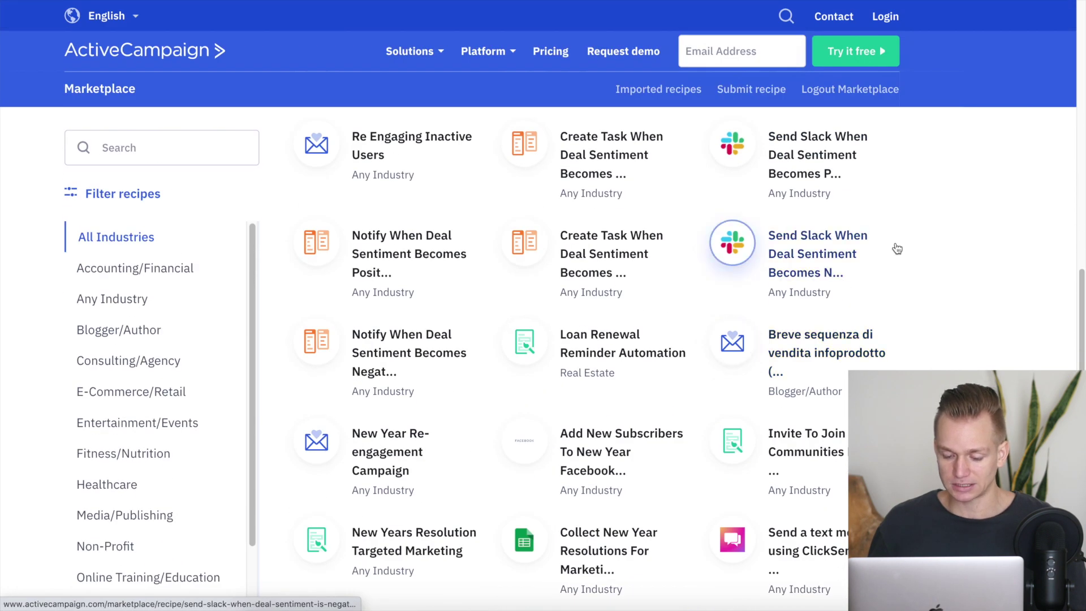
key("ctrl+minus")
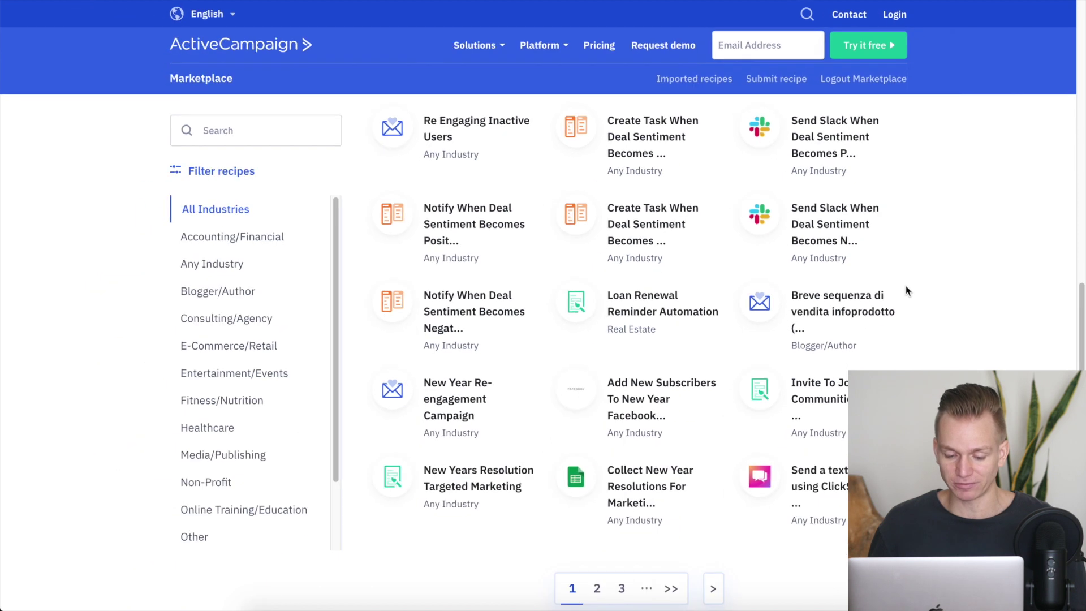
scroll(905, 286, "up", 1)
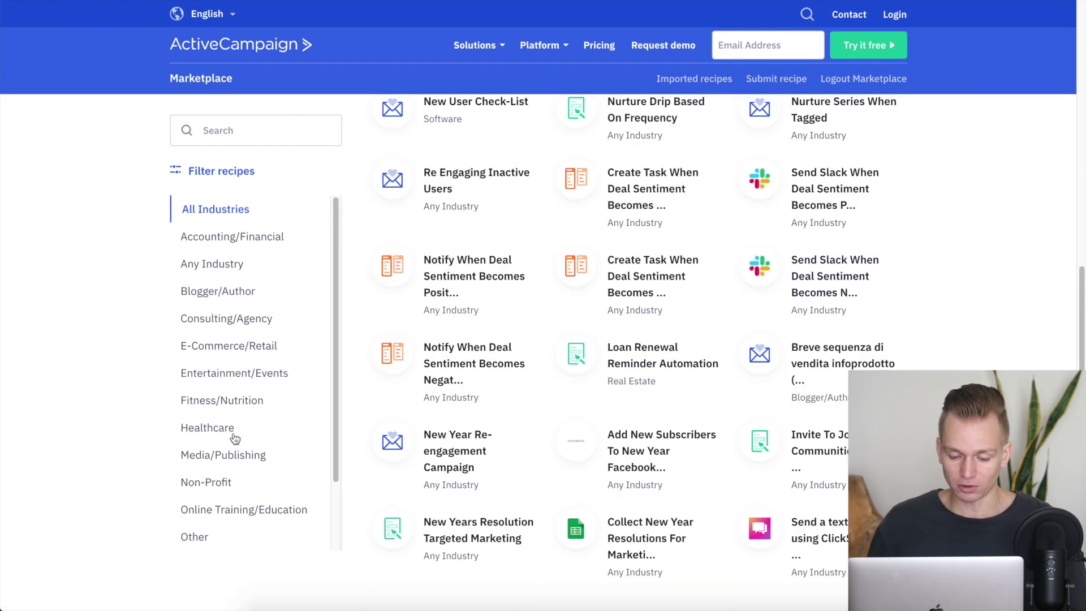
Examine the Marketplace's recipe search banner, the featured recipes and the all-recipes list alongside the industry filters.
scroll(278, 395, "down", 3)
scroll(278, 394, "up", 3)
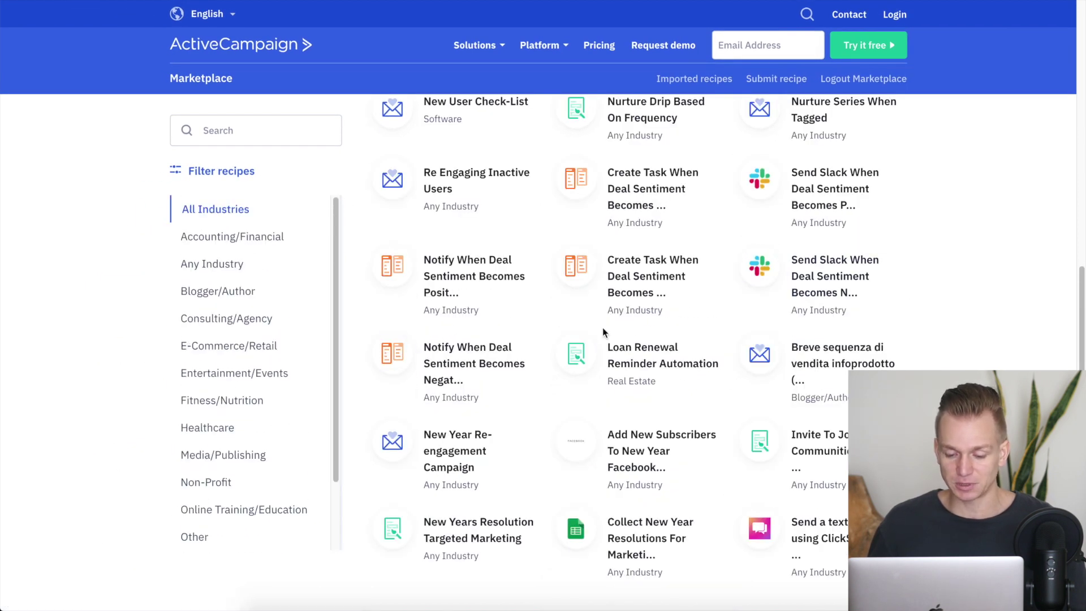
scroll(600, 329, "up", 10)
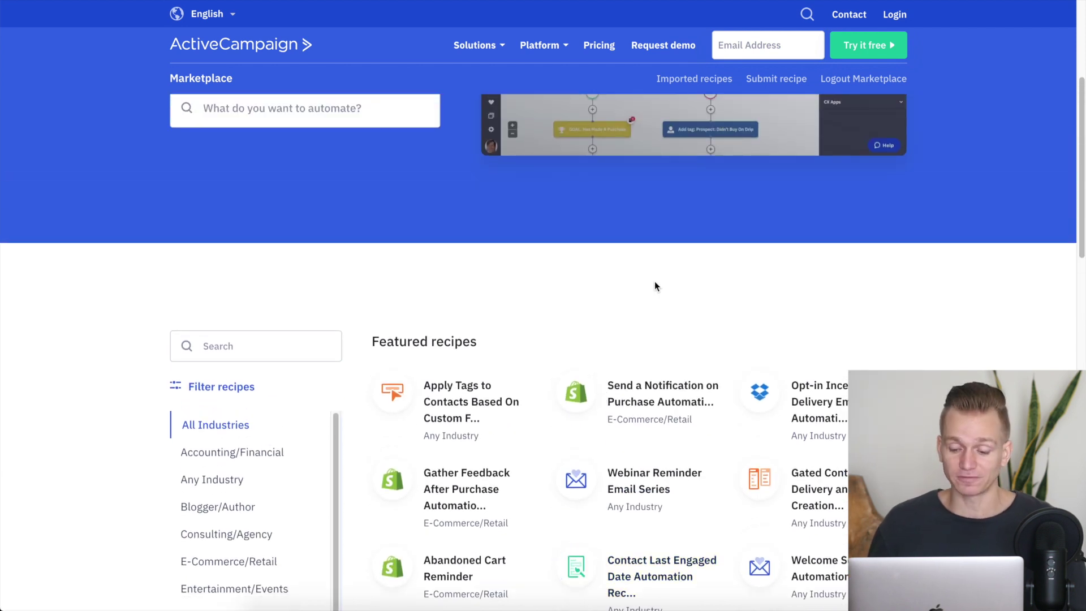
scroll(911, 280, "up", 3)
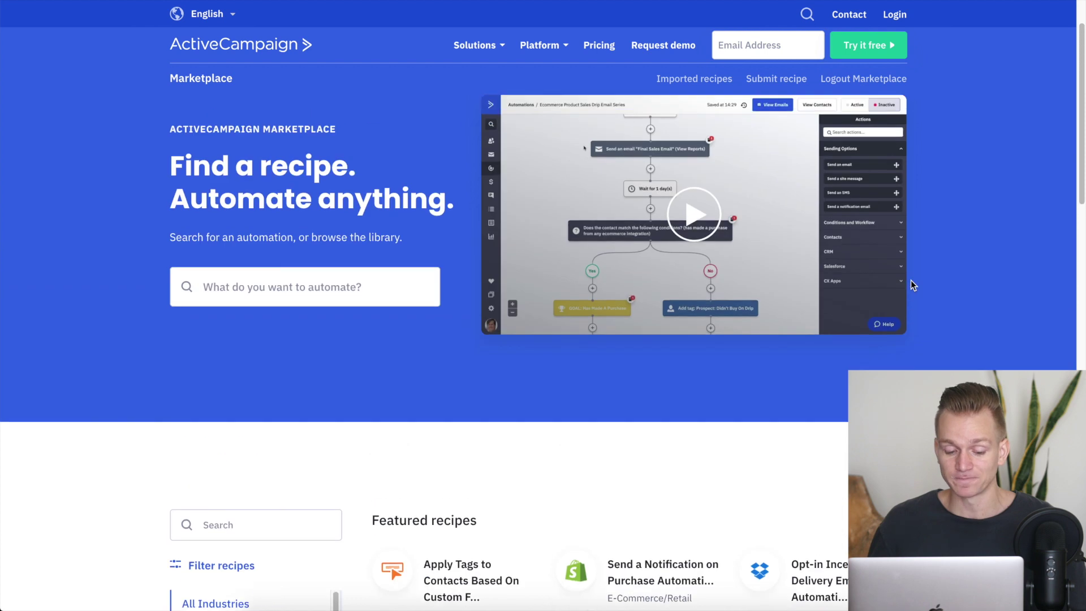
scroll(911, 280, "down", 5)
scroll(911, 280, "down", 3)
scroll(911, 280, "up", 9)
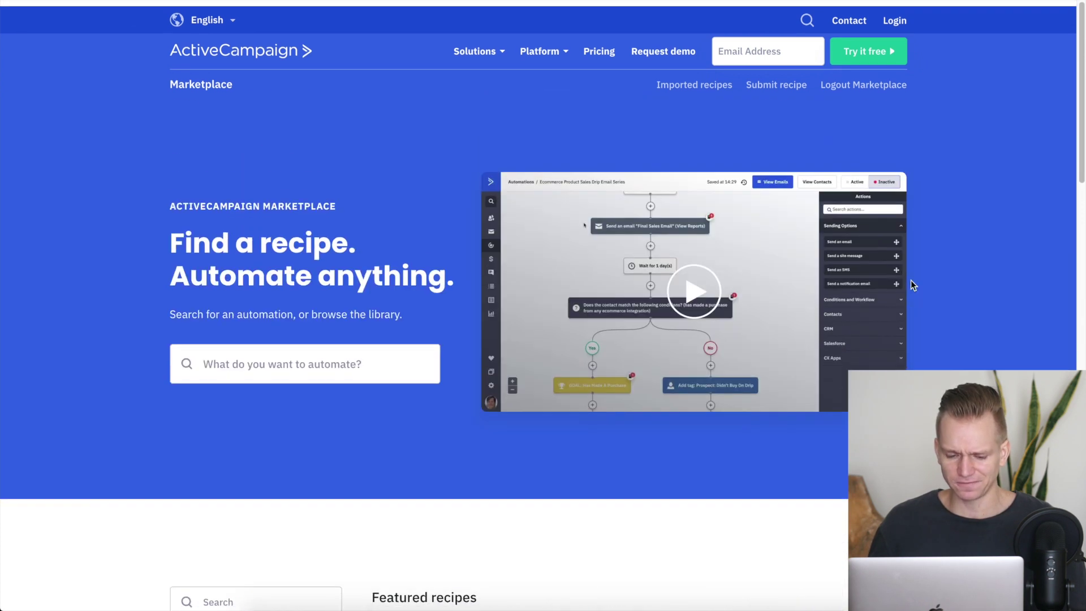
scroll(911, 280, "down", 7)
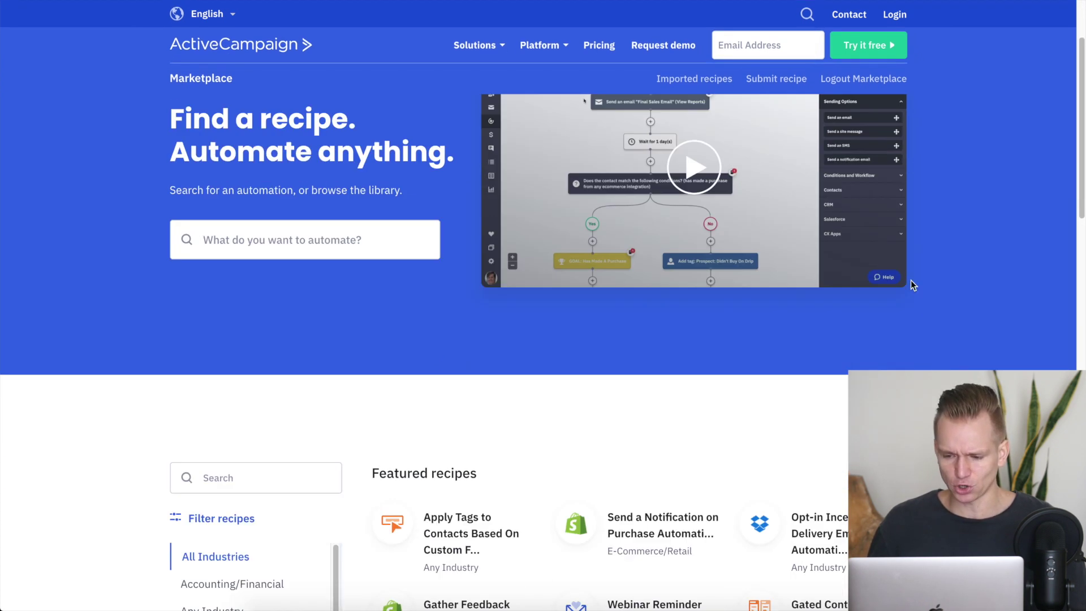
scroll(911, 285, "down", 6)
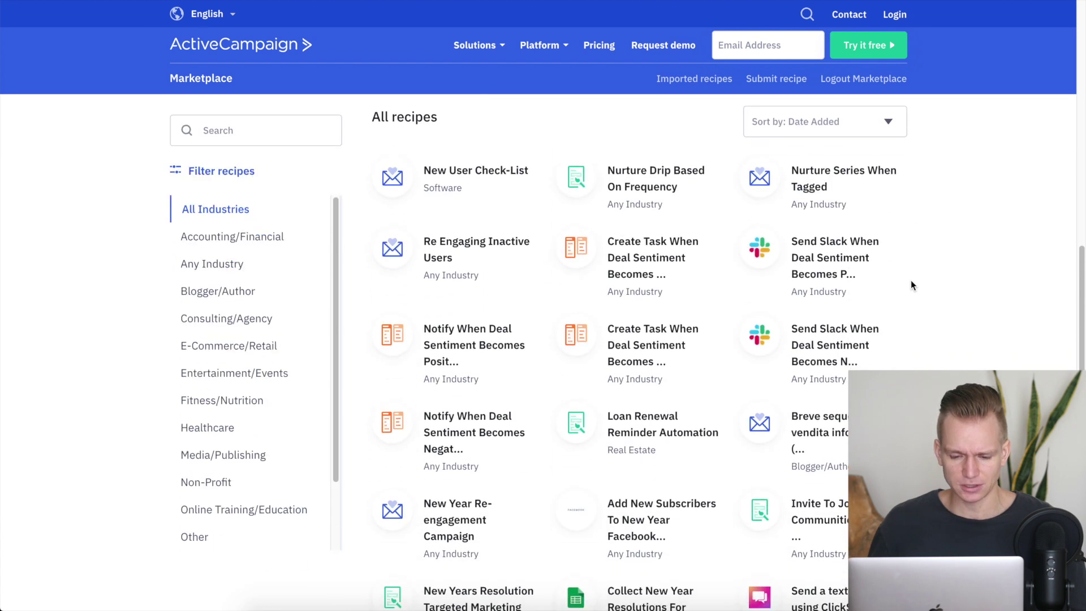
scroll(911, 285, "up", 10)
scroll(911, 281, "down", 7)
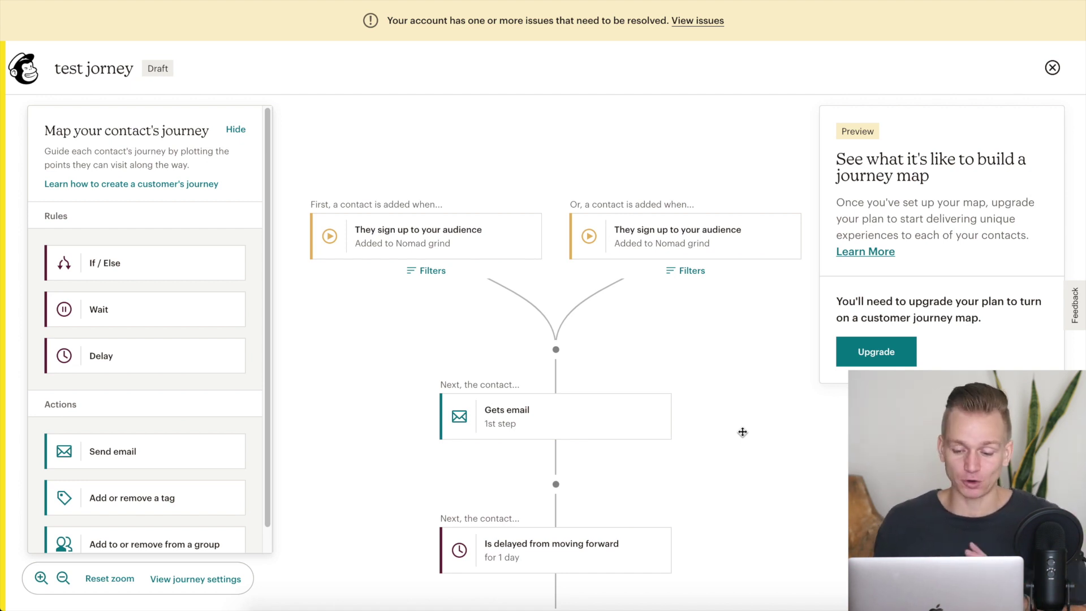
Switch to Mailchimp's "test jorney" map and look over its journey steps and the available rules and actions.
scroll(739, 413, "down", 3)
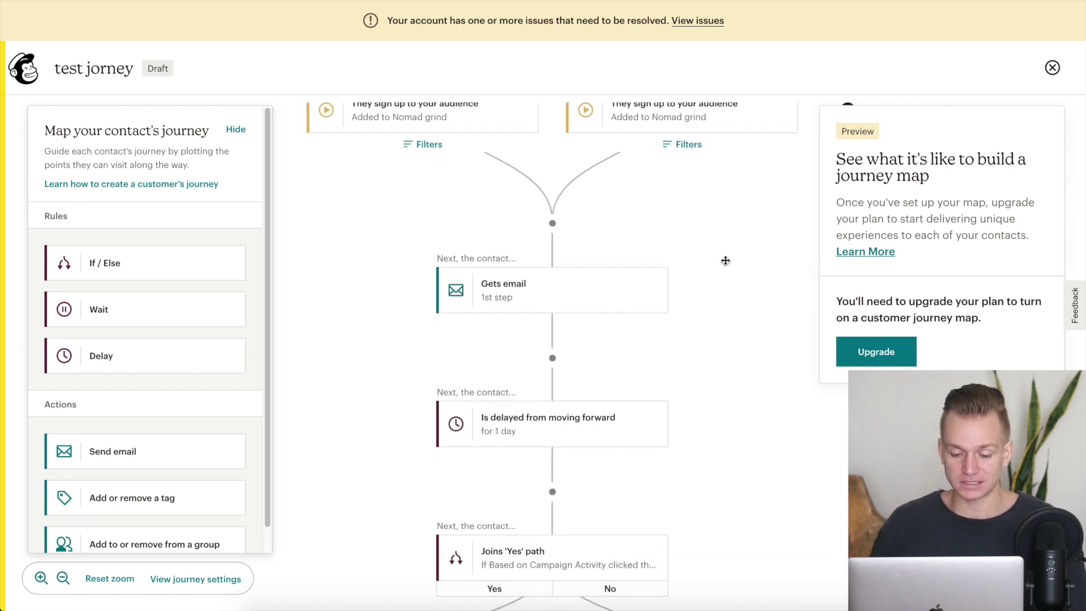
scroll(725, 260, "down", 3)
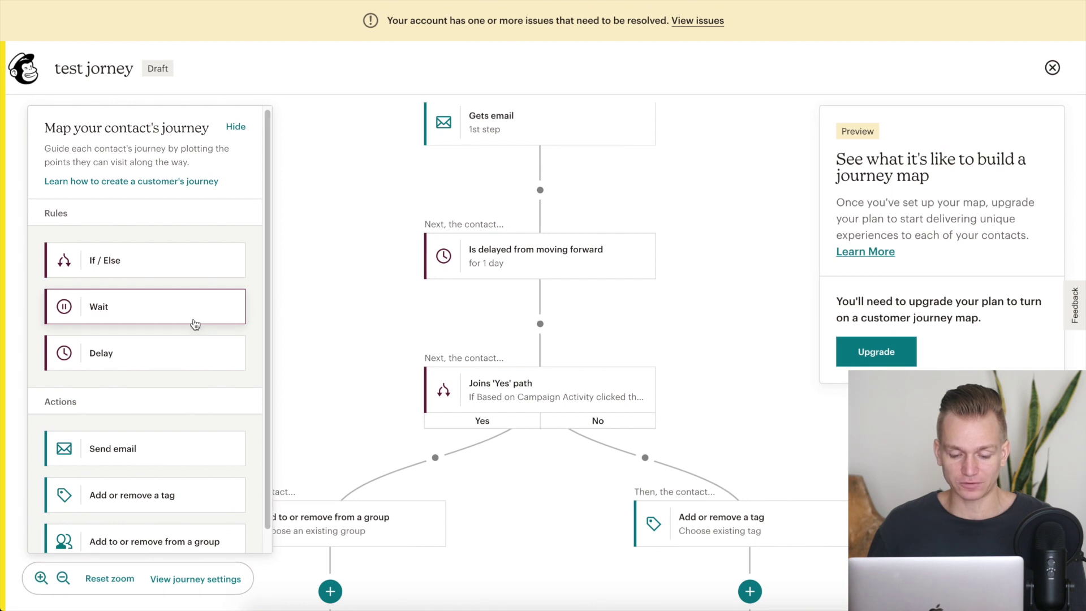
scroll(195, 324, "down", 1)
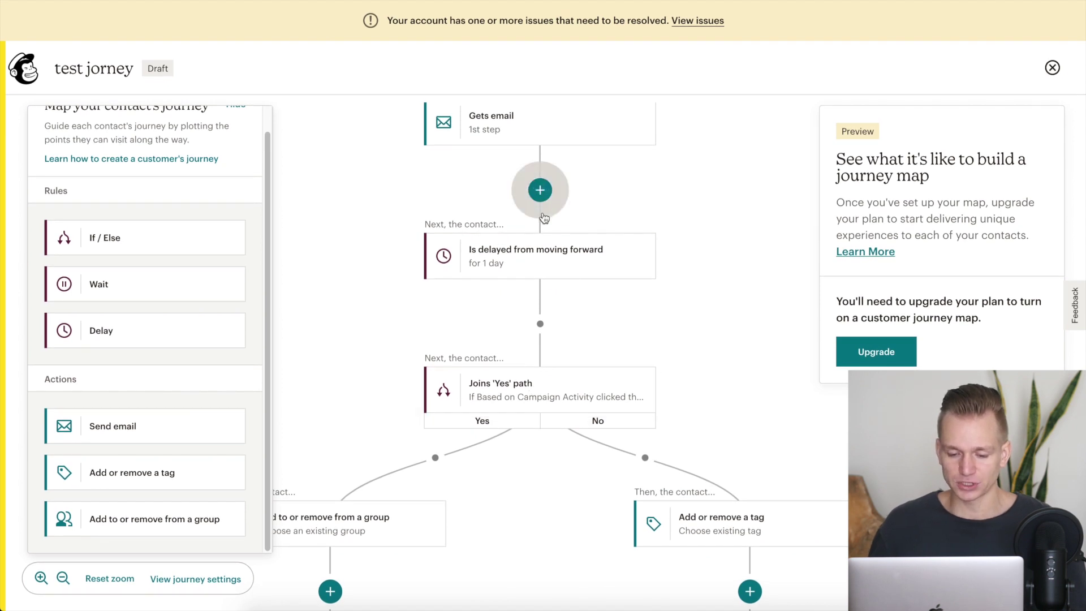
Inspect the If / Else rule's condition, activity and campaign options, close it unchanged and look over the Yes and No paths.
left_click(536, 386)
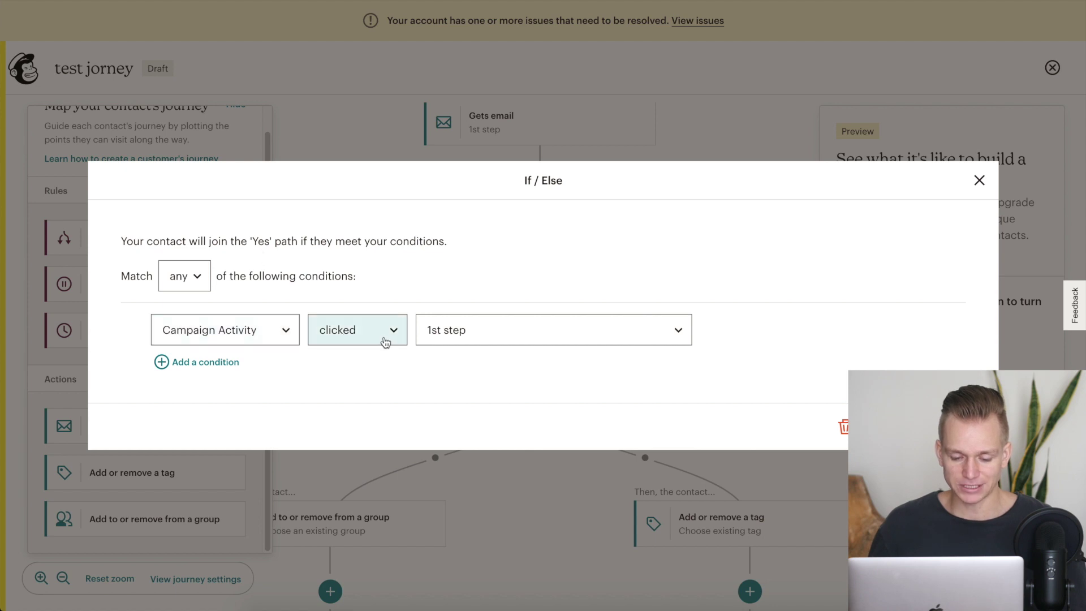
left_click(261, 340)
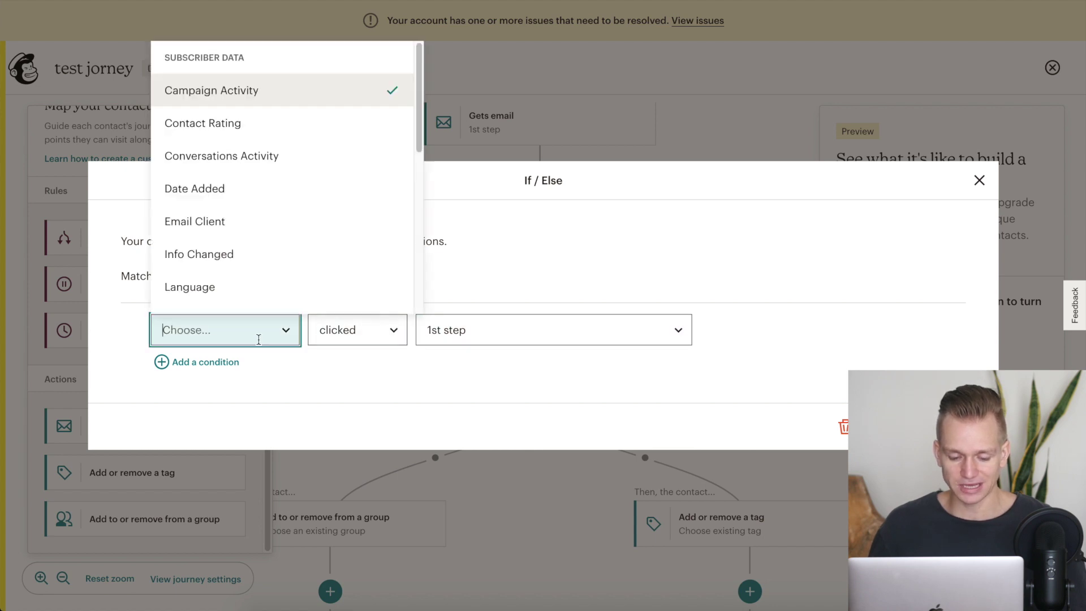
left_click(332, 339)
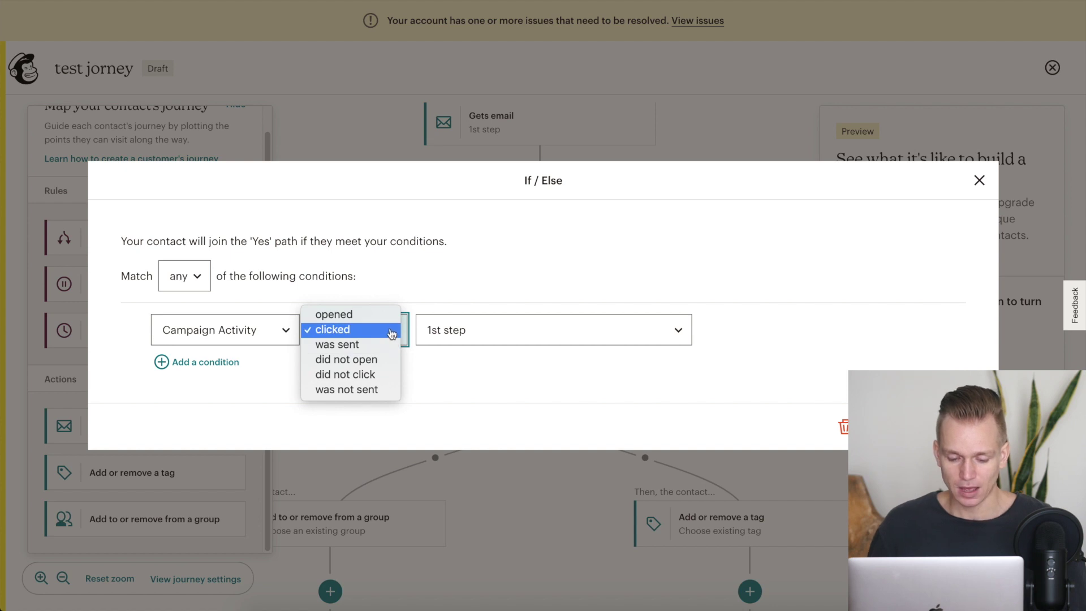
left_click(475, 342)
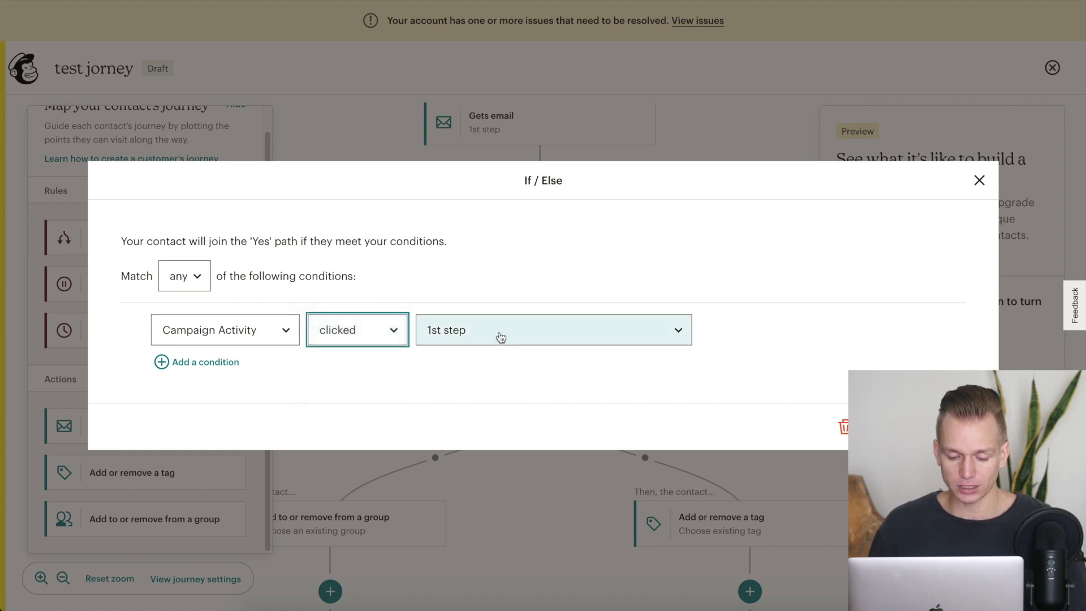
left_click(498, 337)
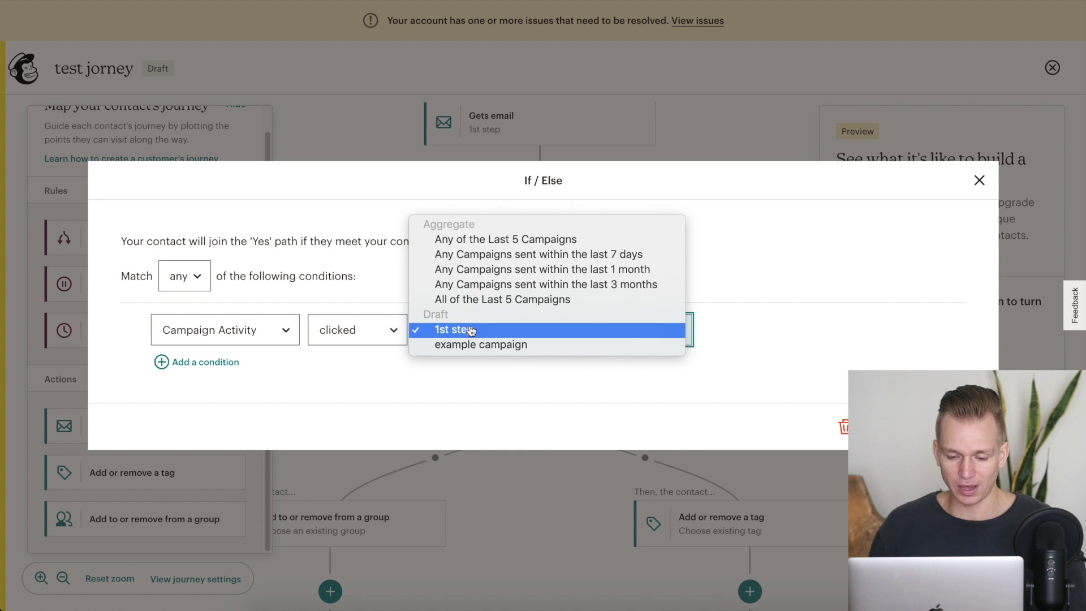
left_click(471, 331)
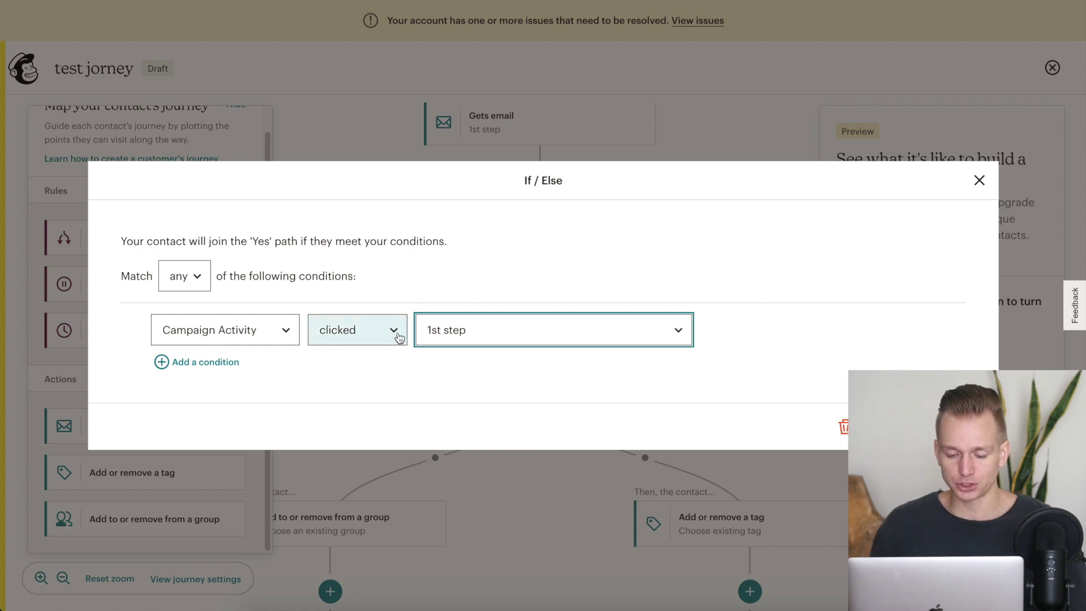
left_click(690, 273)
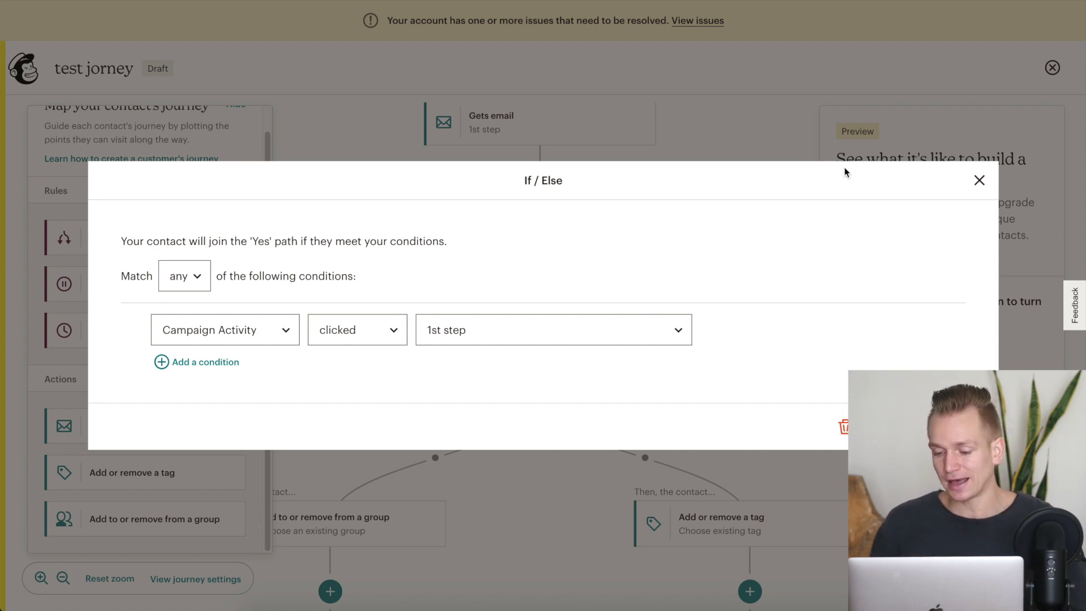
left_click(979, 180)
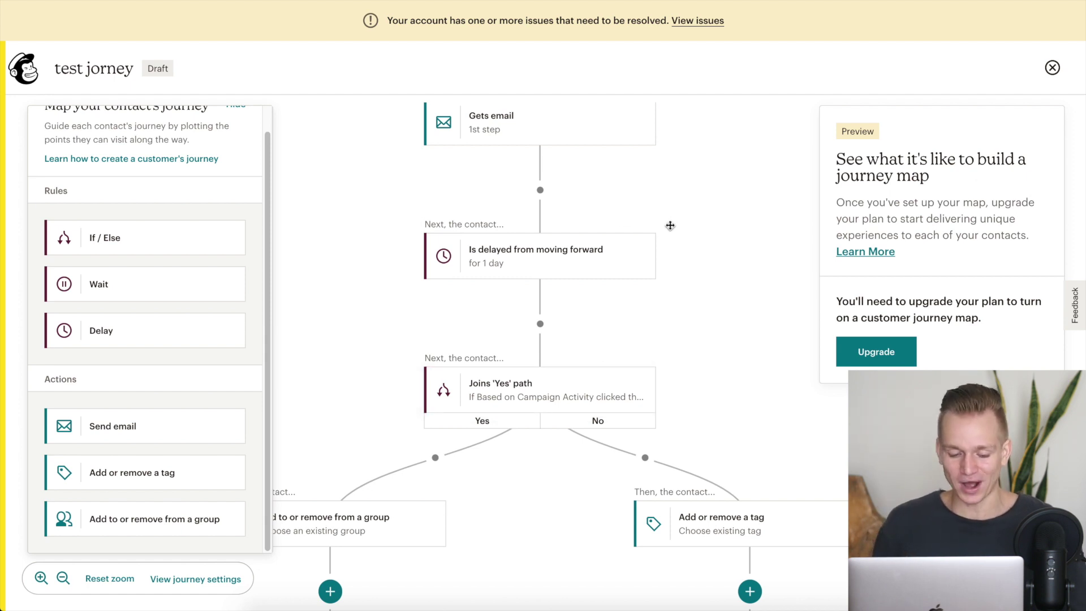
left_click_drag(670, 222, 730, 171)
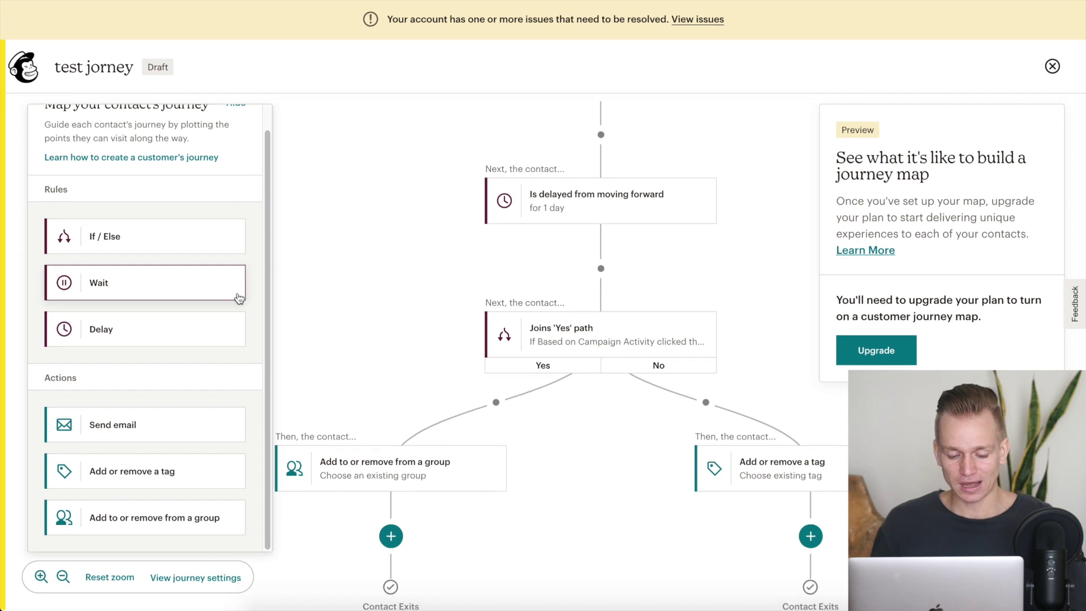
scroll(239, 297, "up", 1)
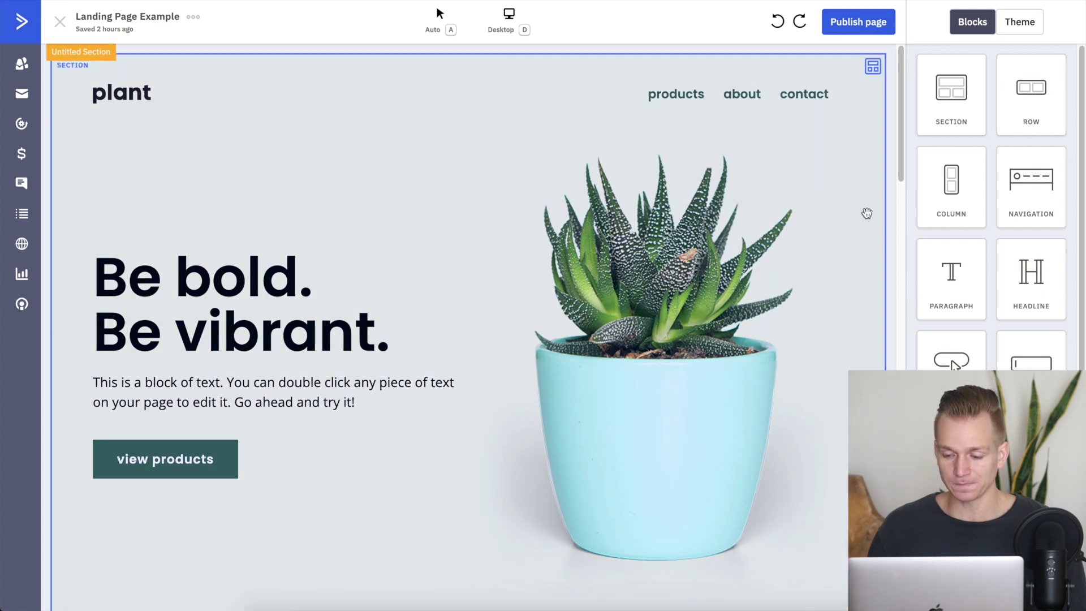
Switch to ActiveCampaign's "Landing Page Example" and look through the whole page design and the available content blocks.
scroll(851, 165, "down", 6)
scroll(852, 165, "down", 10)
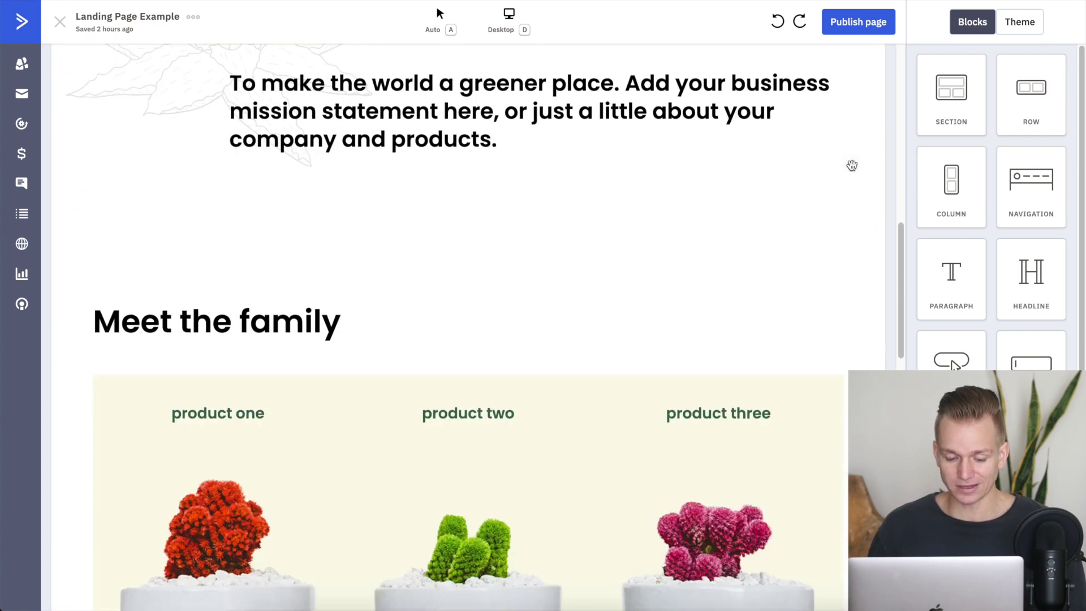
scroll(851, 165, "down", 10)
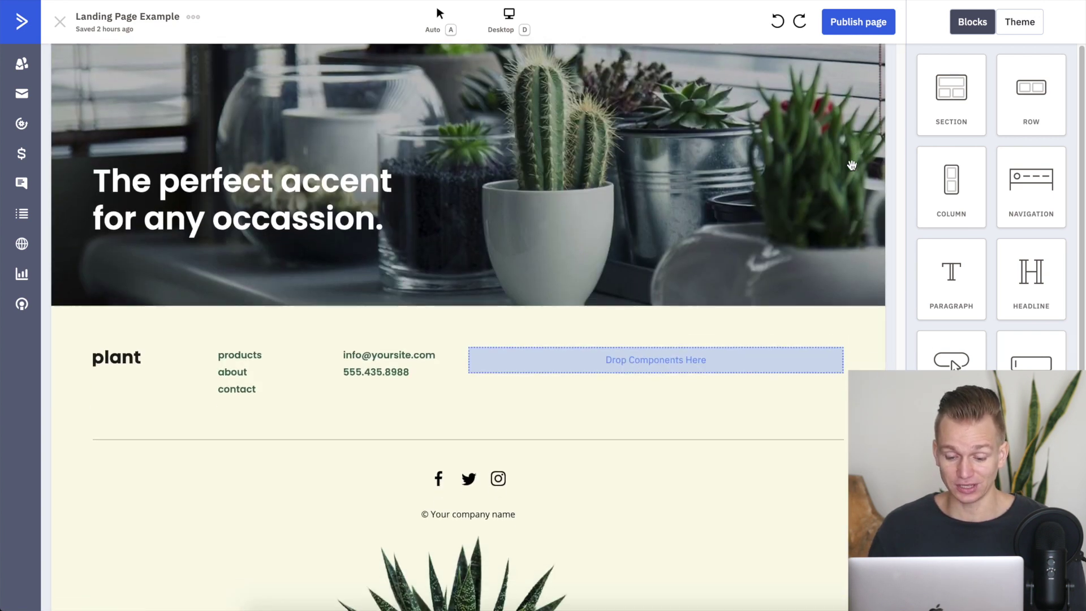
scroll(852, 166, "up", 15)
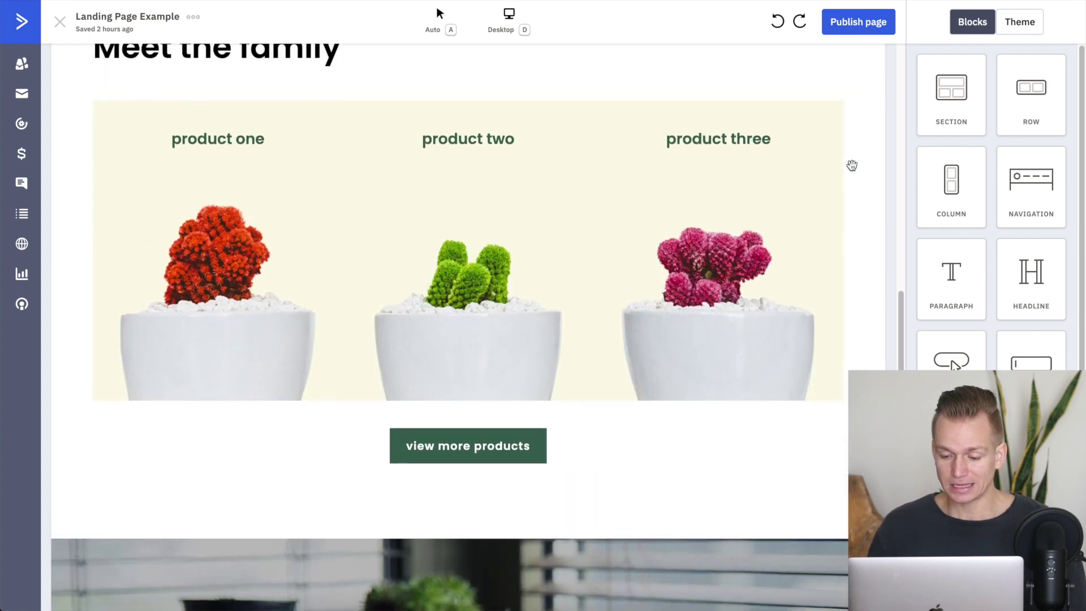
scroll(851, 170, "up", 10)
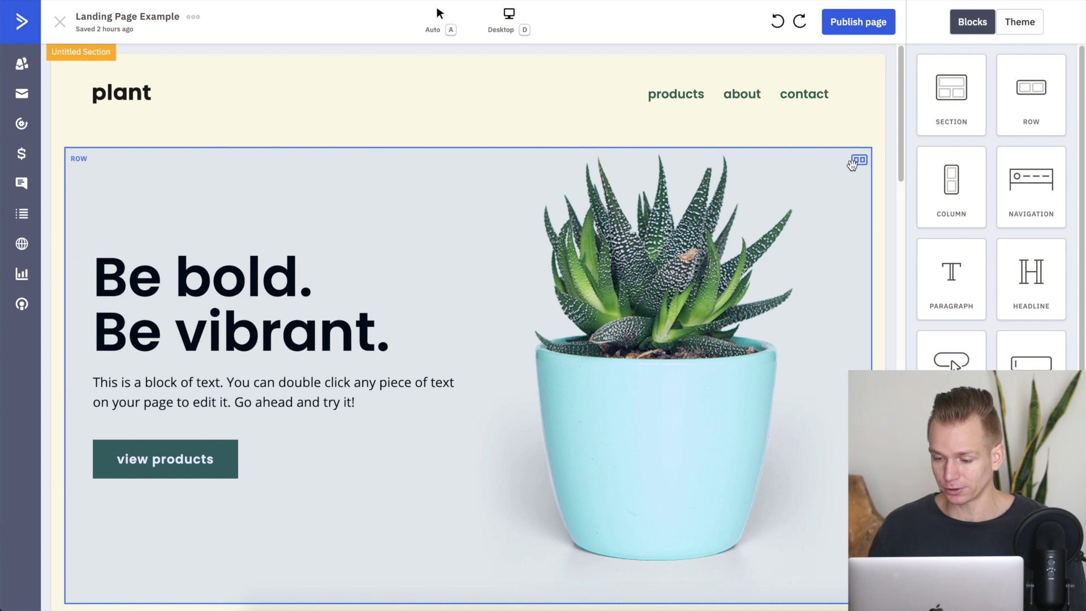
scroll(951, 316, "down", 5)
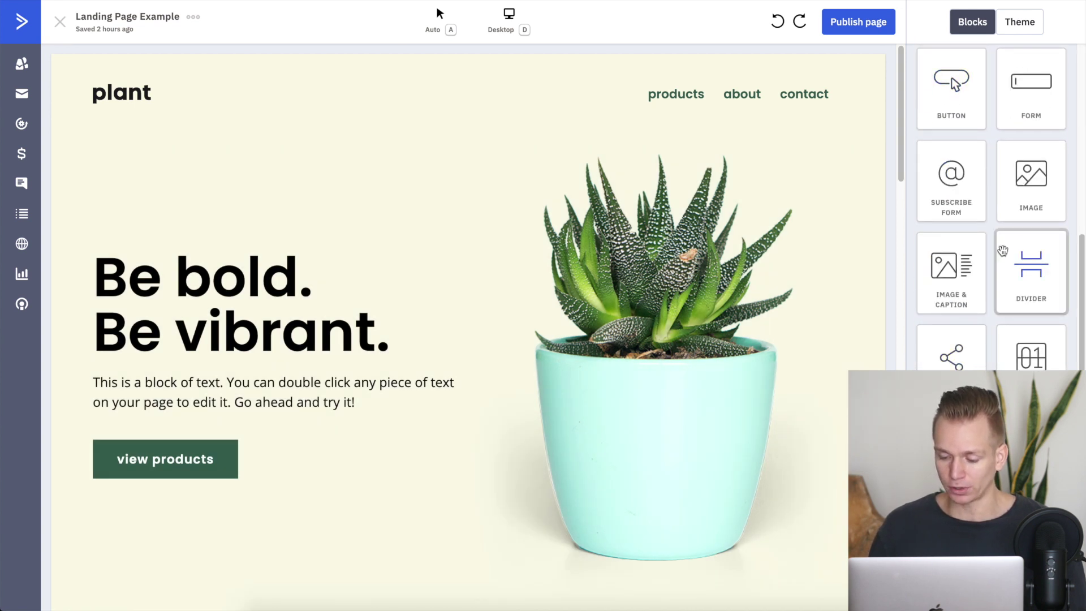
scroll(1002, 250, "up", 5)
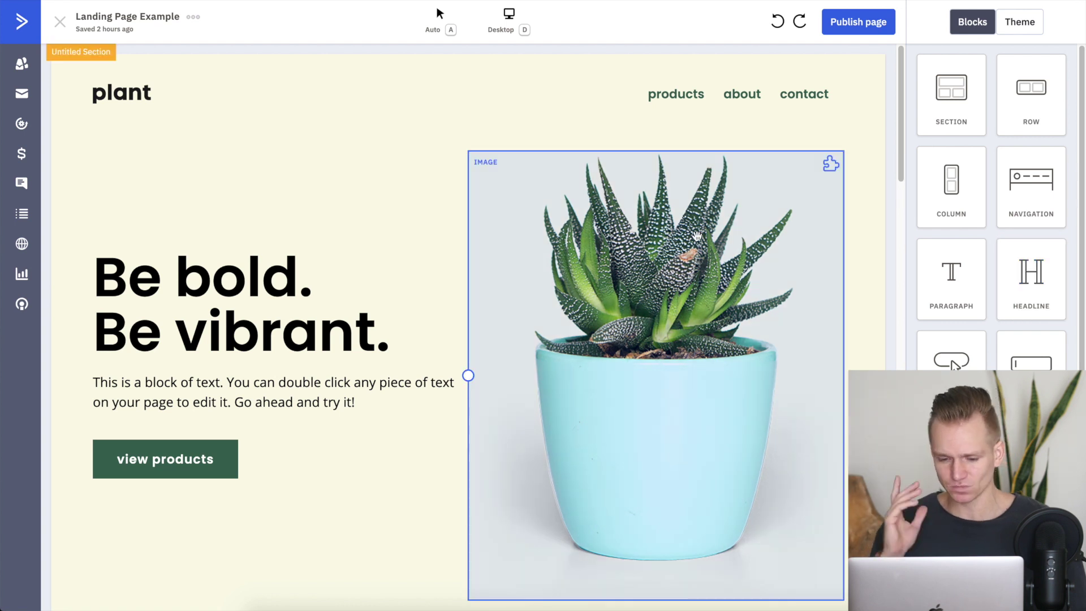
Narrow the hero section's plant image column so the headline and text column beside it becomes wider.
scroll(696, 235, "down", 1)
scroll(697, 235, "down", 2)
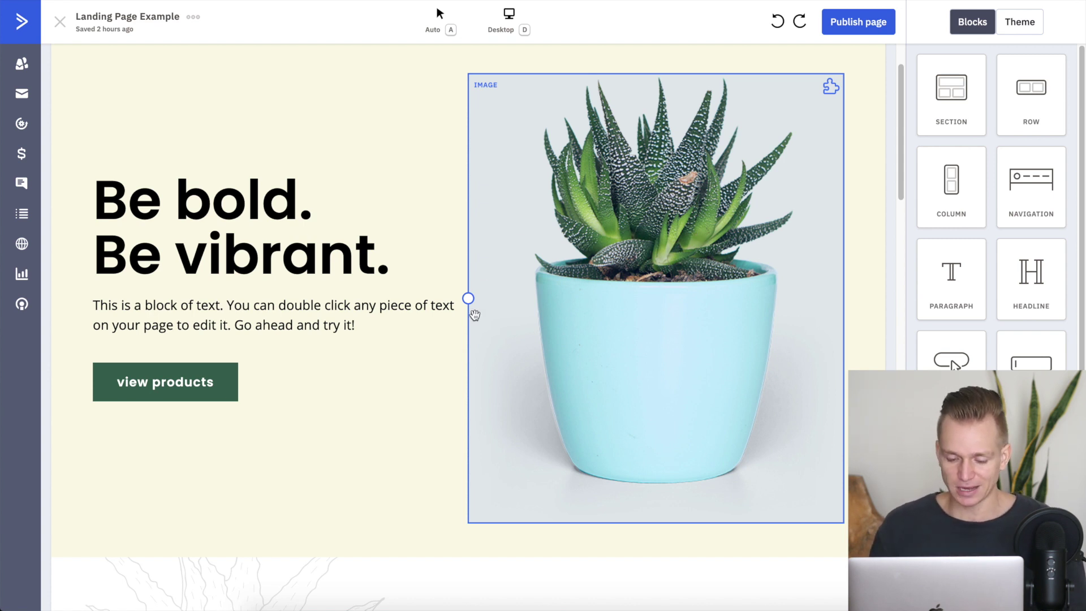
left_click_drag(470, 298, 563, 298)
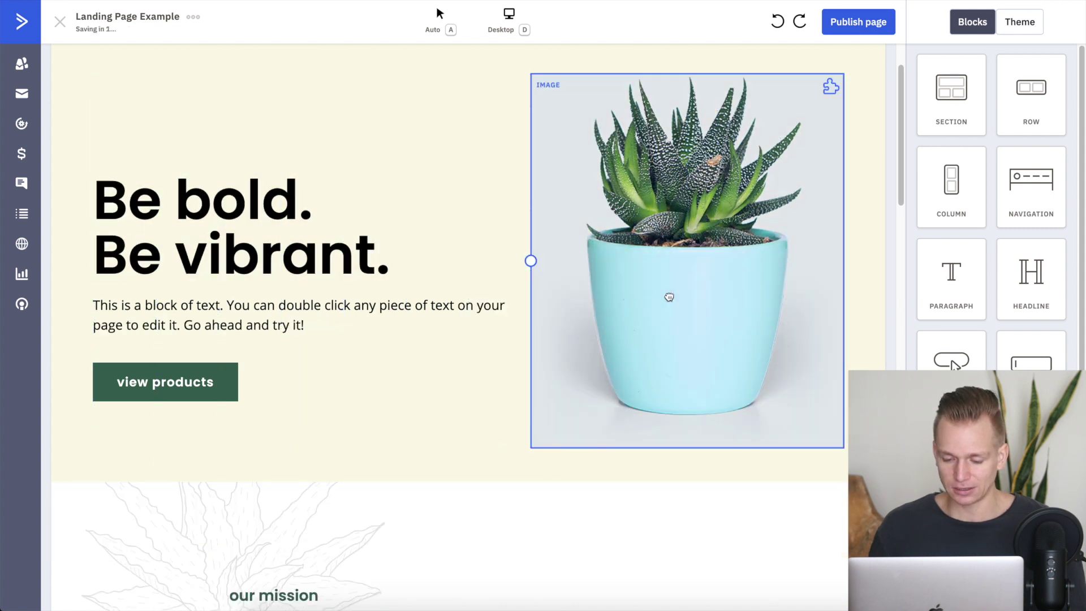
Add space below the hero plant image, scaling it to 348 px wide and aligning it to its column's right edge.
left_click(673, 315)
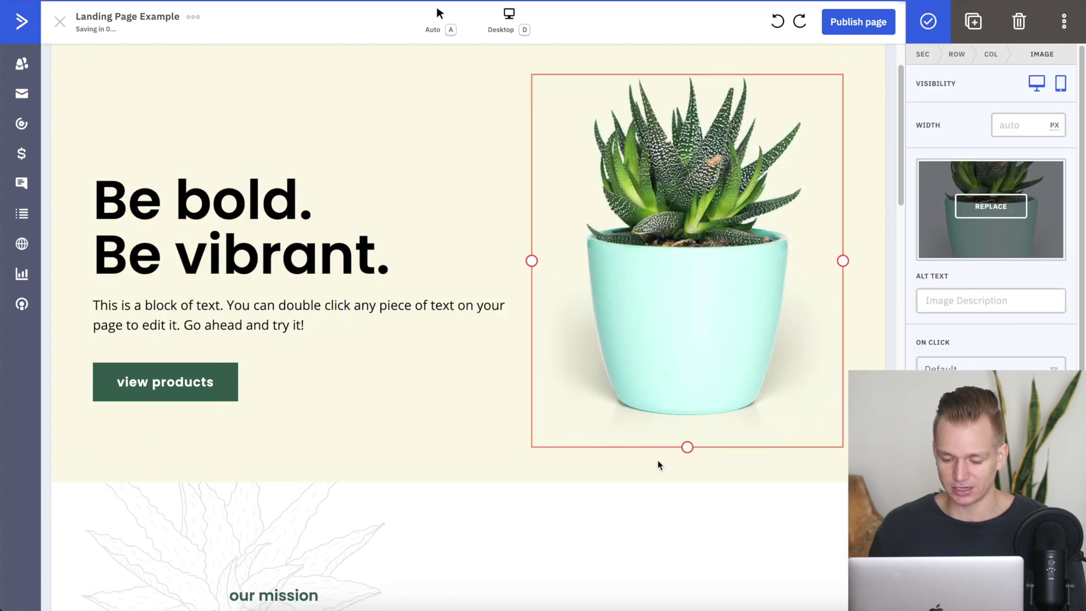
left_click_drag(684, 488, 679, 559)
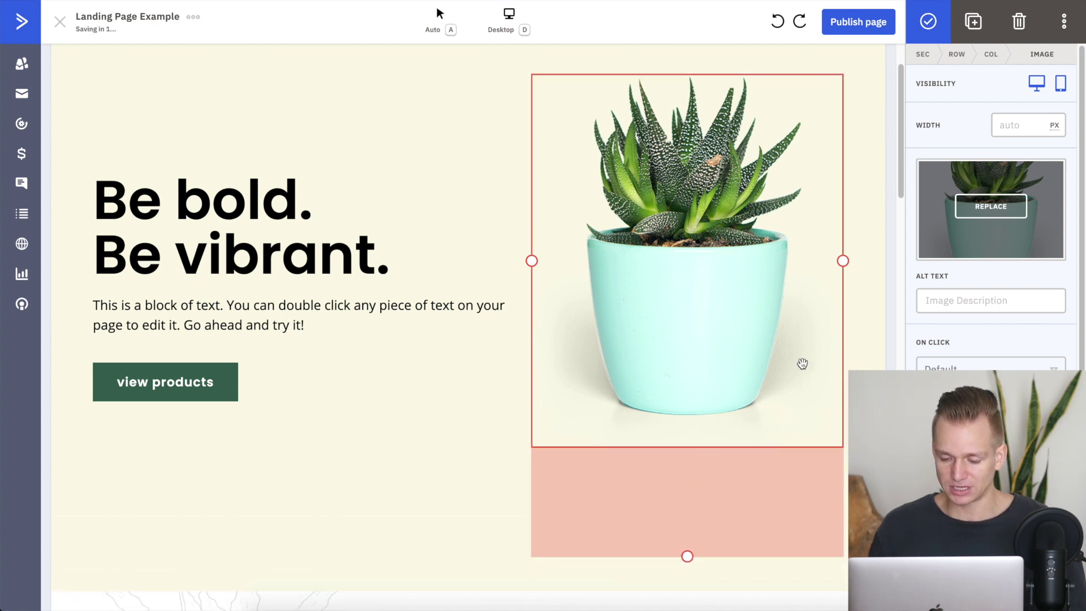
left_click_drag(531, 261, 571, 263)
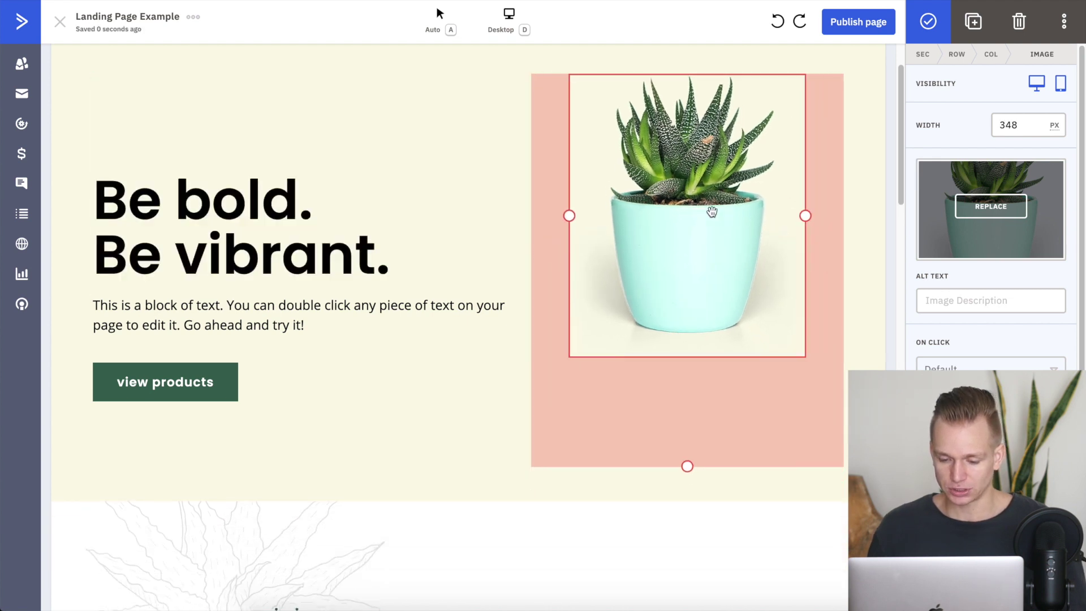
left_click_drag(684, 216, 757, 180)
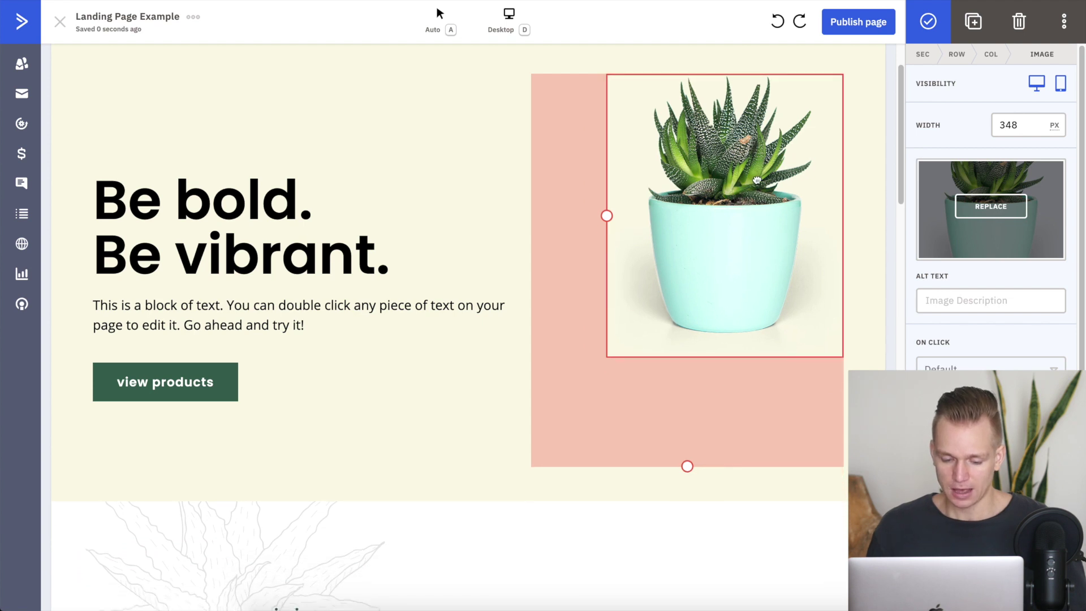
Enlarge the space around the "view products" button, placing it lower and further right in its column at 35% width.
left_click(209, 383)
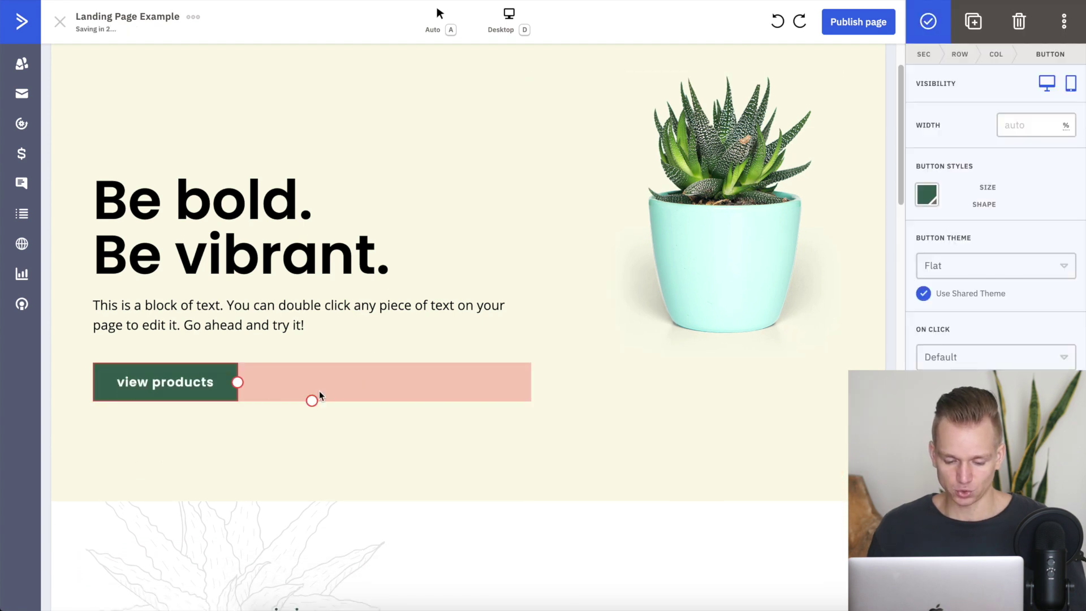
left_click_drag(311, 401, 303, 455)
left_click_drag(205, 390, 351, 426)
scroll(495, 259, "down", 1)
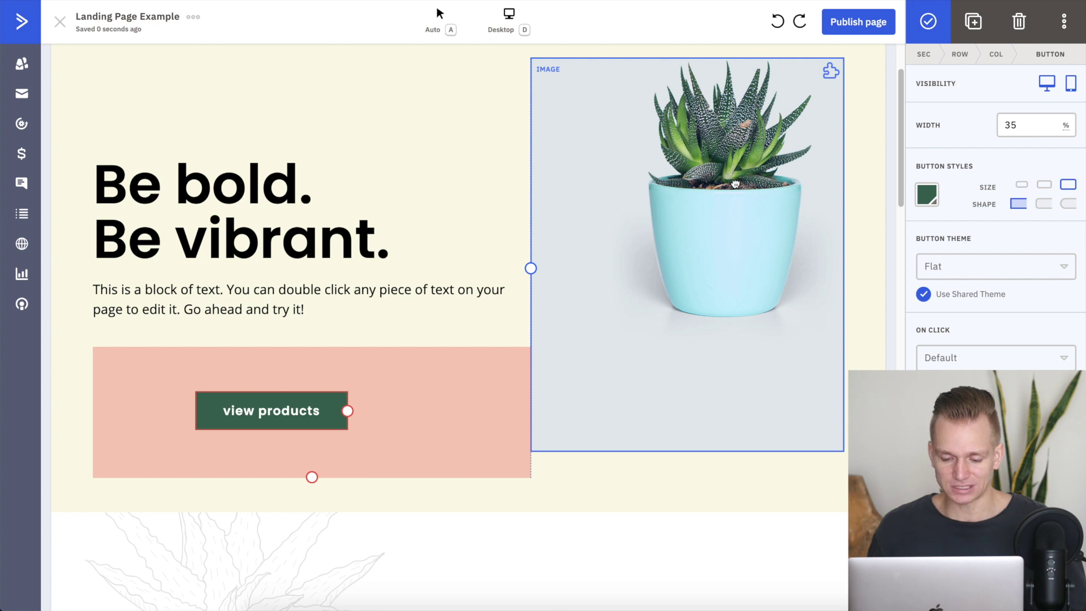
left_click_drag(735, 184, 703, 201)
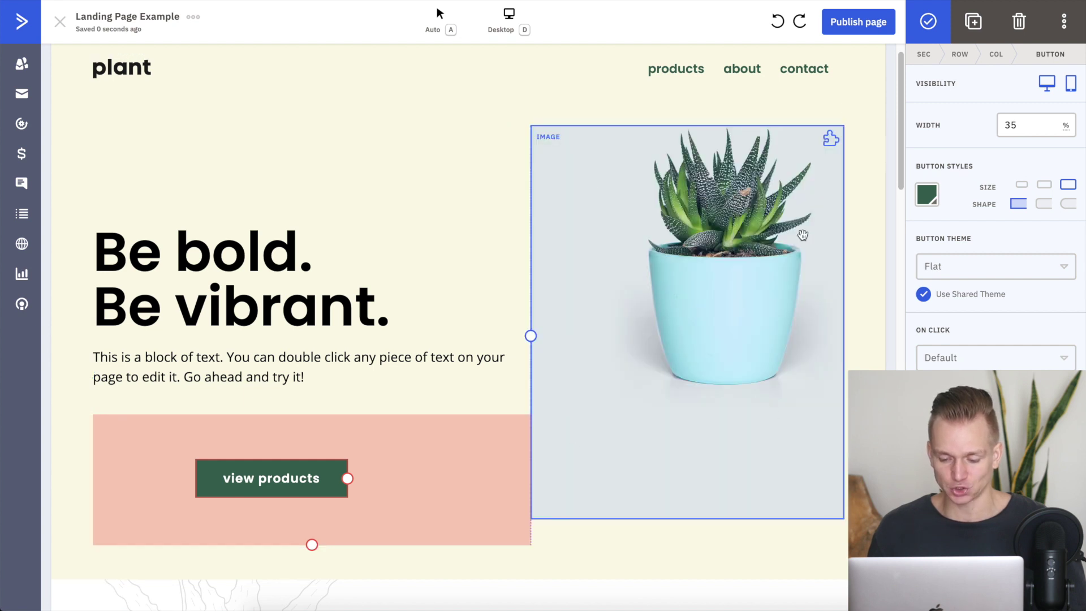
Move the hero section's "view products" button further right and slightly higher, near the middle of its column.
scroll(648, 240, "down", 6)
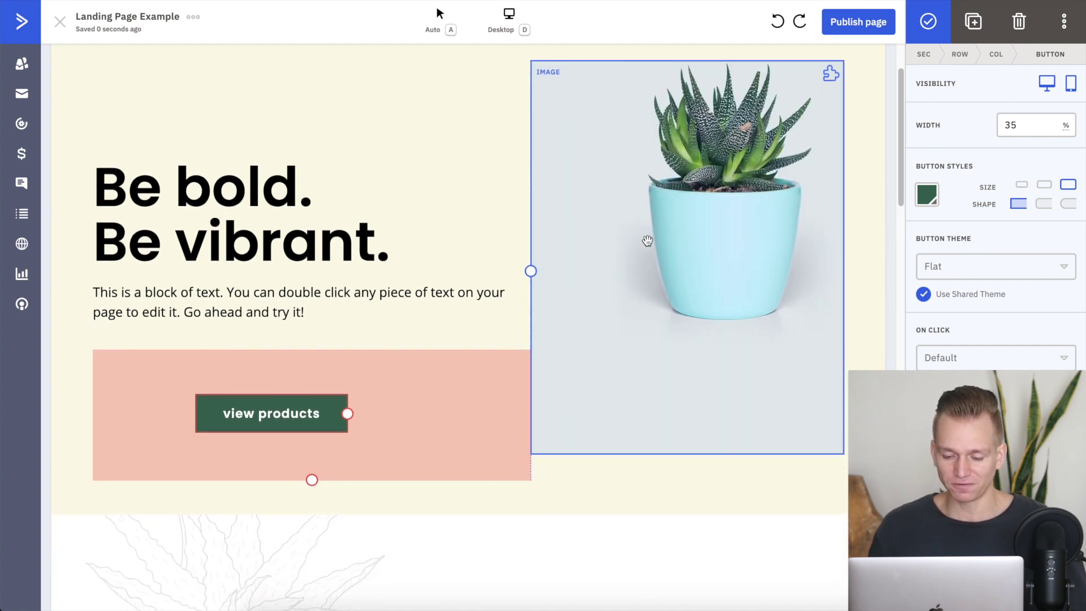
scroll(647, 240, "up", 4)
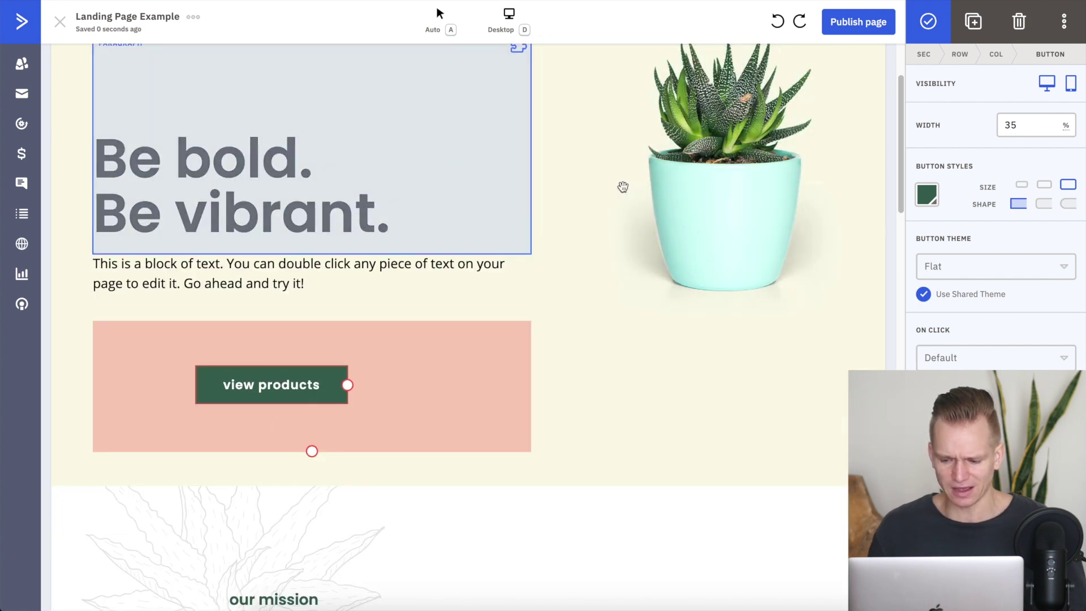
scroll(643, 189, "up", 2)
scroll(642, 189, "down", 2)
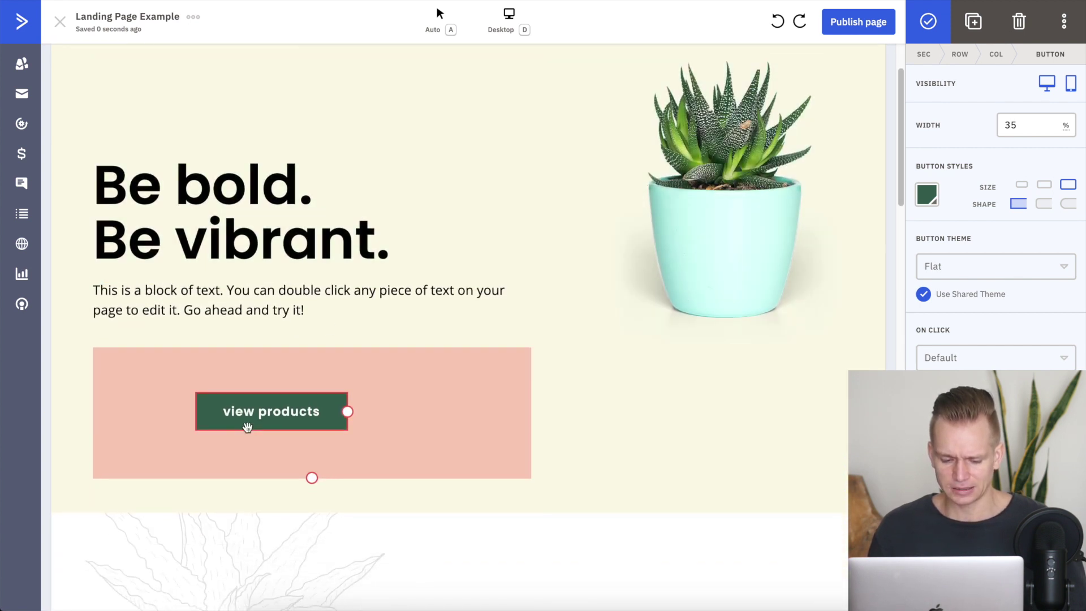
left_click_drag(245, 425, 326, 401)
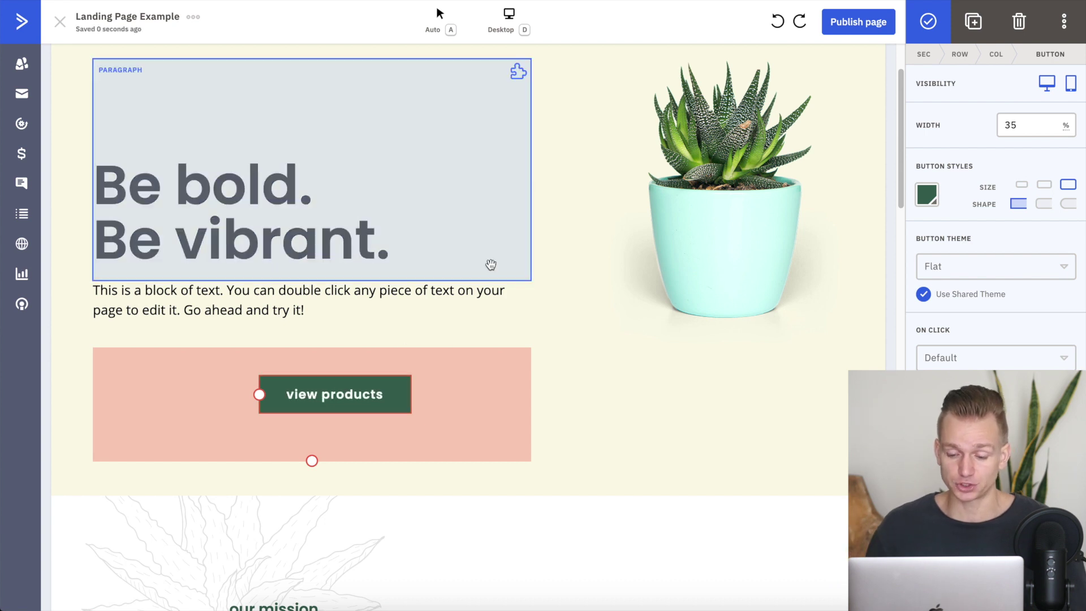
scroll(491, 276, "up", 2)
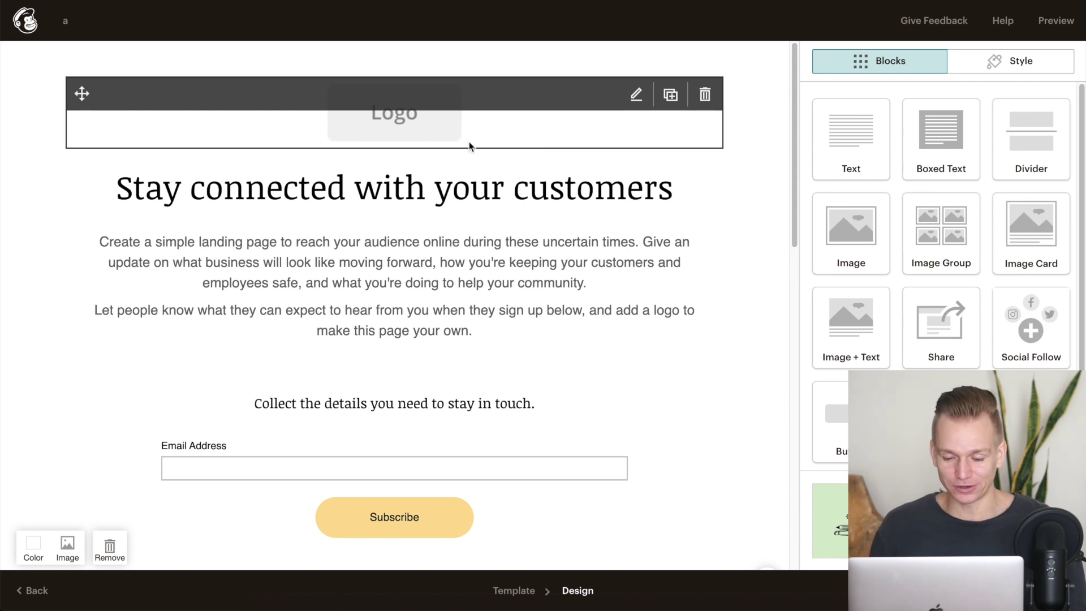
Switch to Mailchimp's landing page editor and look through the whole "Stay connected with your customers" page design.
scroll(403, 221, "down", 10)
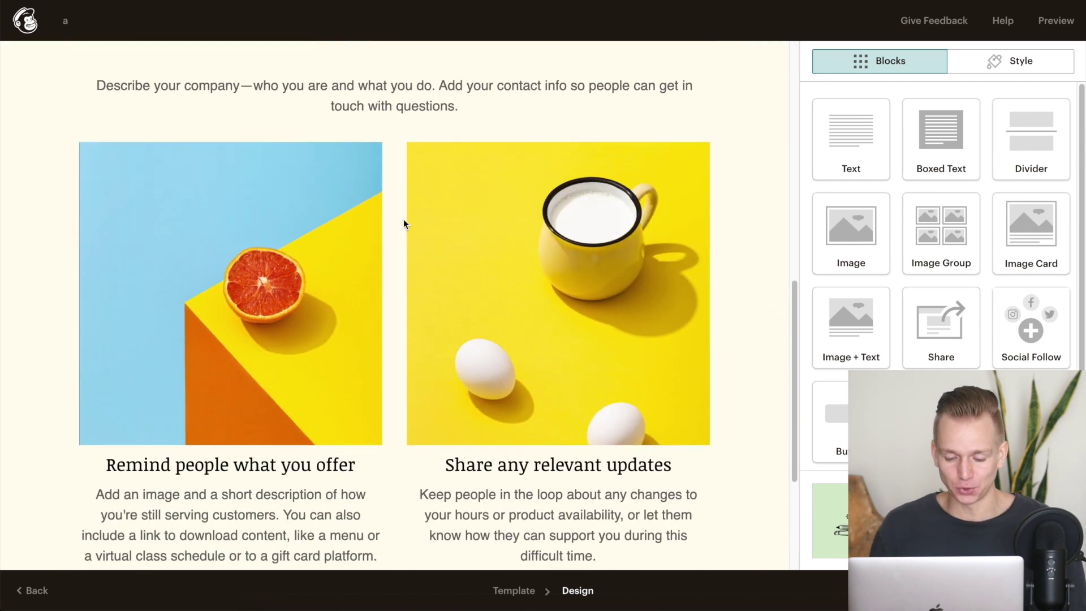
scroll(404, 222, "down", 4)
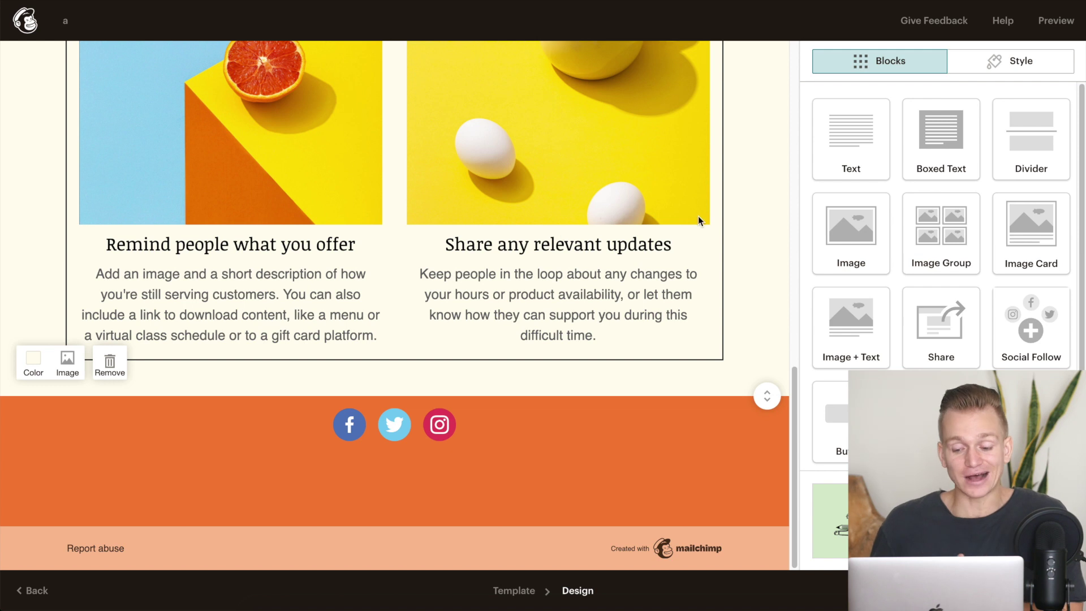
scroll(738, 217, "up", 4)
scroll(738, 216, "up", 10)
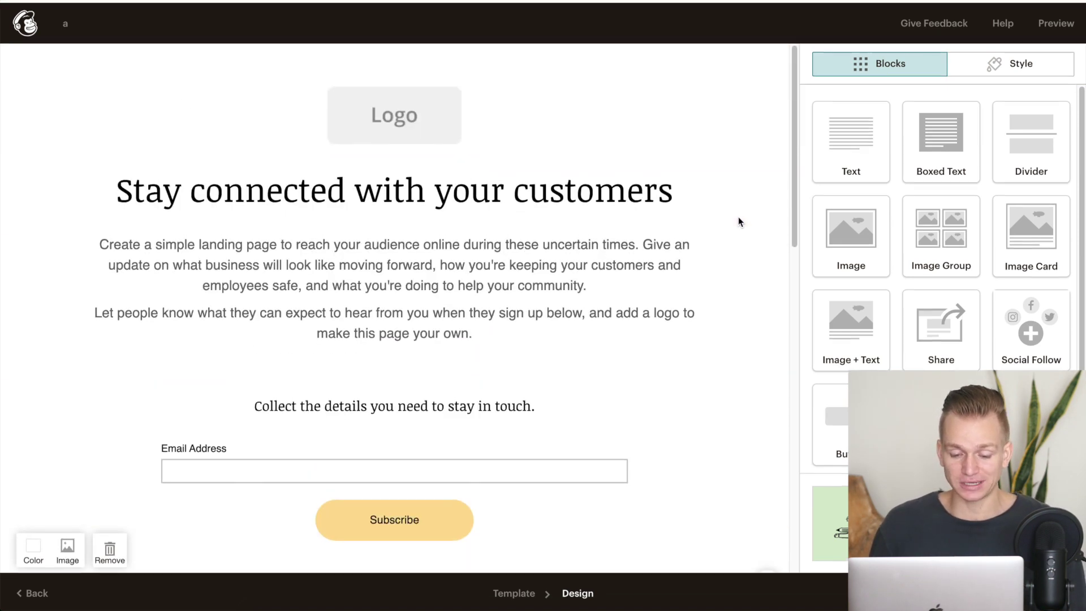
scroll(573, 233, "down", 10)
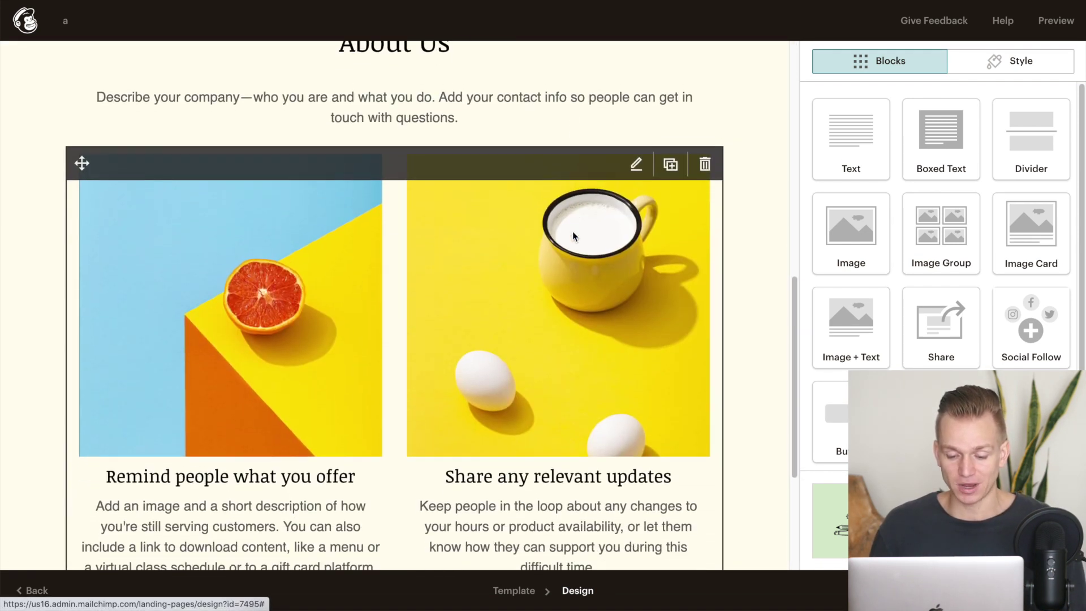
Inspect the content options for column 2 of the "Share any relevant updates" Image + Text block, review the page around it, and close the block's settings.
left_click(554, 278)
scroll(554, 278, "down", 6)
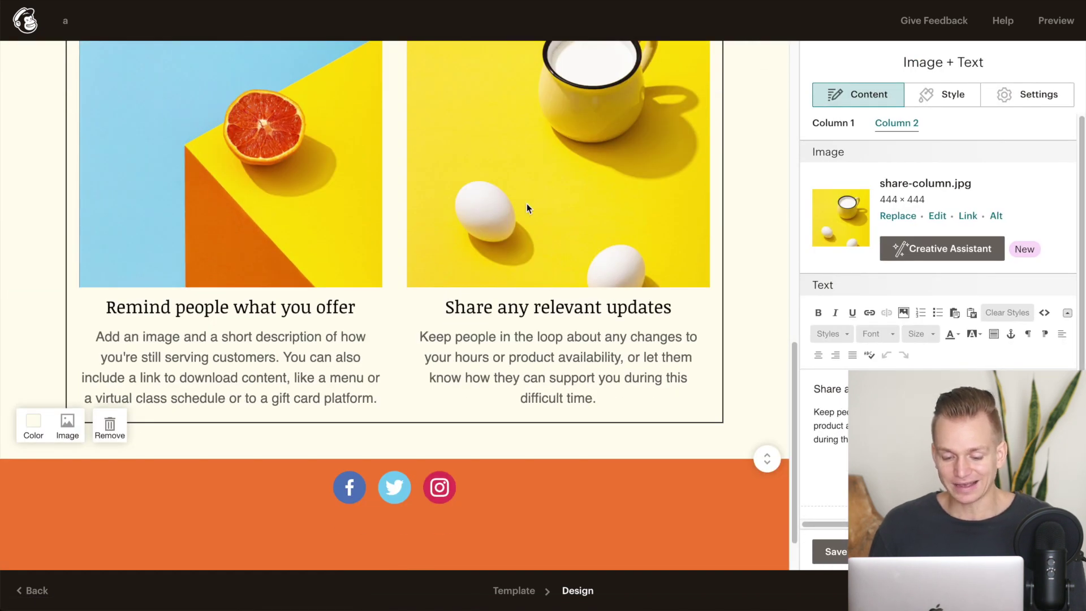
scroll(527, 205, "up", 2)
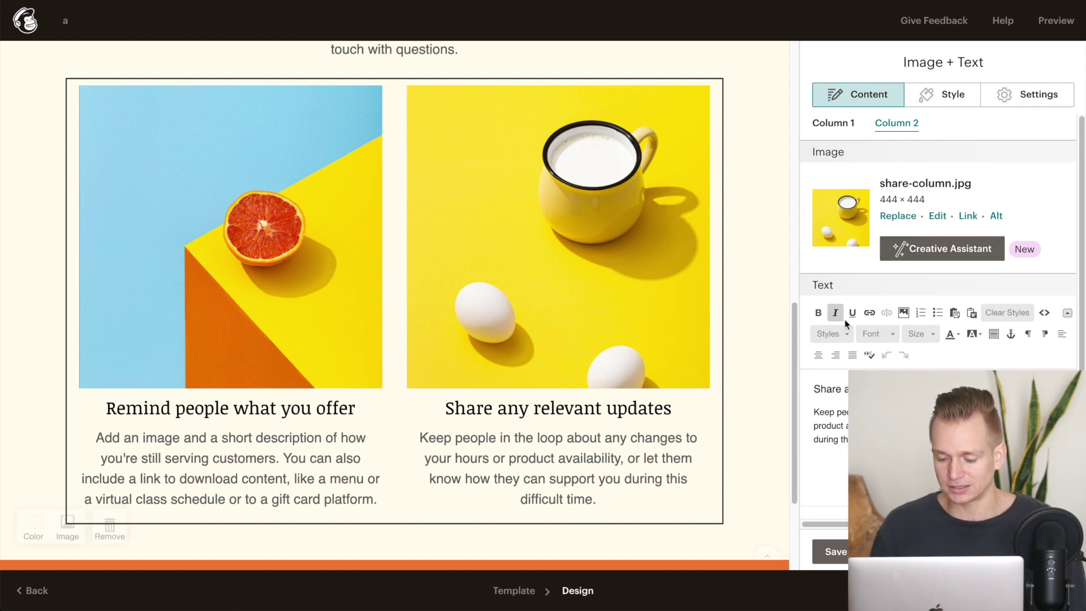
scroll(739, 417, "up", 6)
scroll(740, 419, "up", 6)
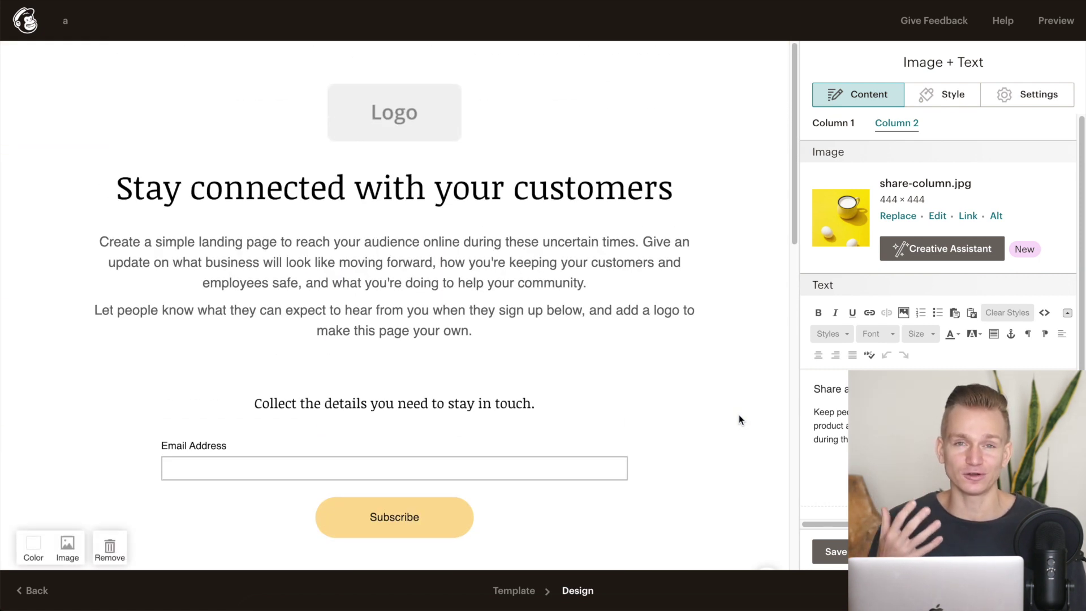
scroll(740, 419, "down", 2)
scroll(739, 419, "down", 13)
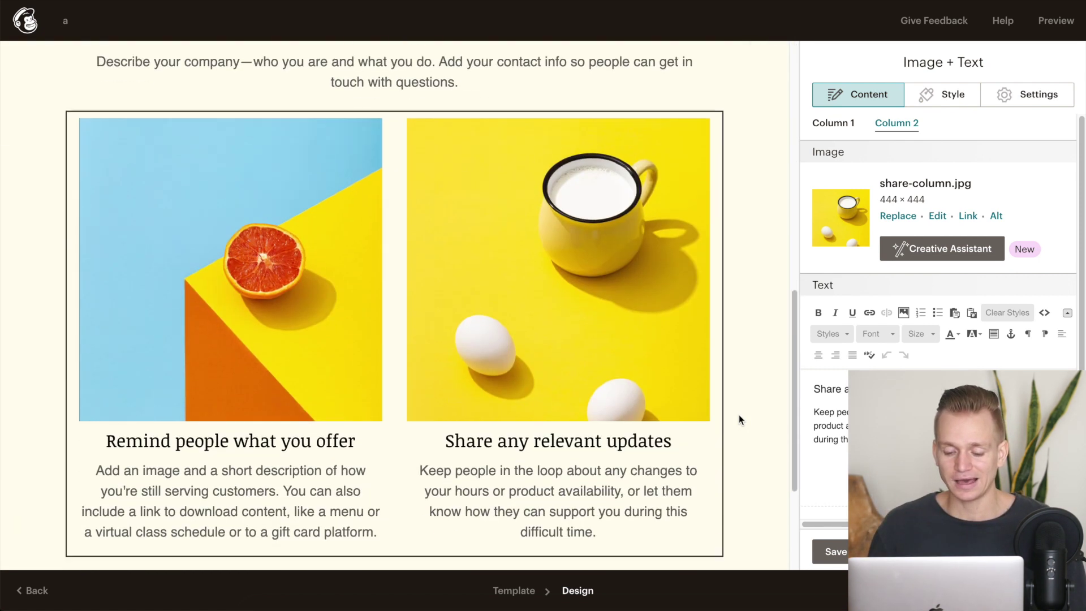
scroll(740, 419, "up", 3)
scroll(739, 419, "up", 12)
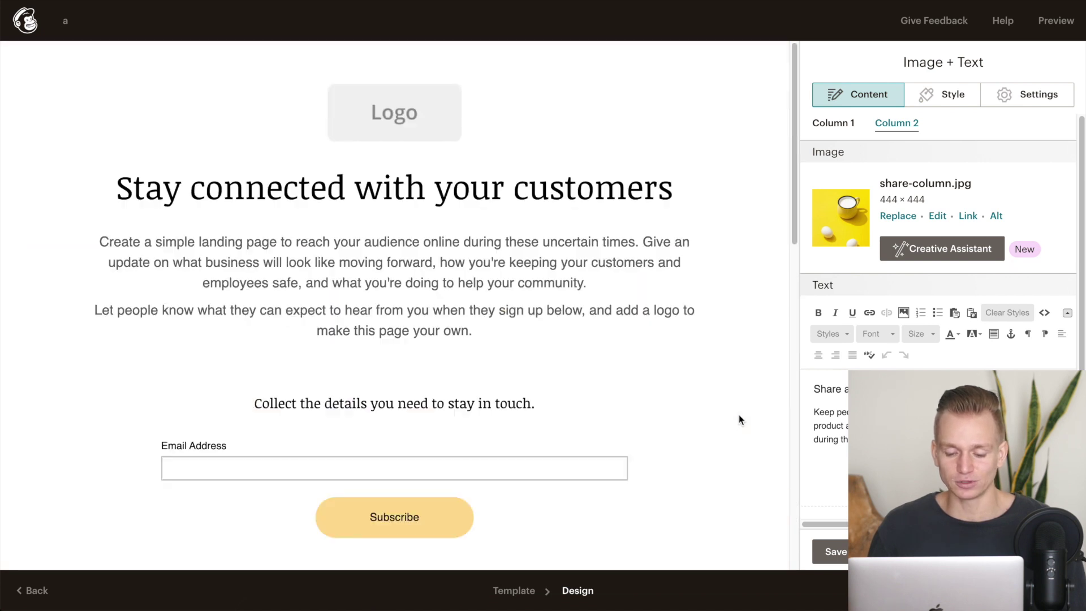
scroll(739, 419, "down", 6)
scroll(739, 415, "down", 6)
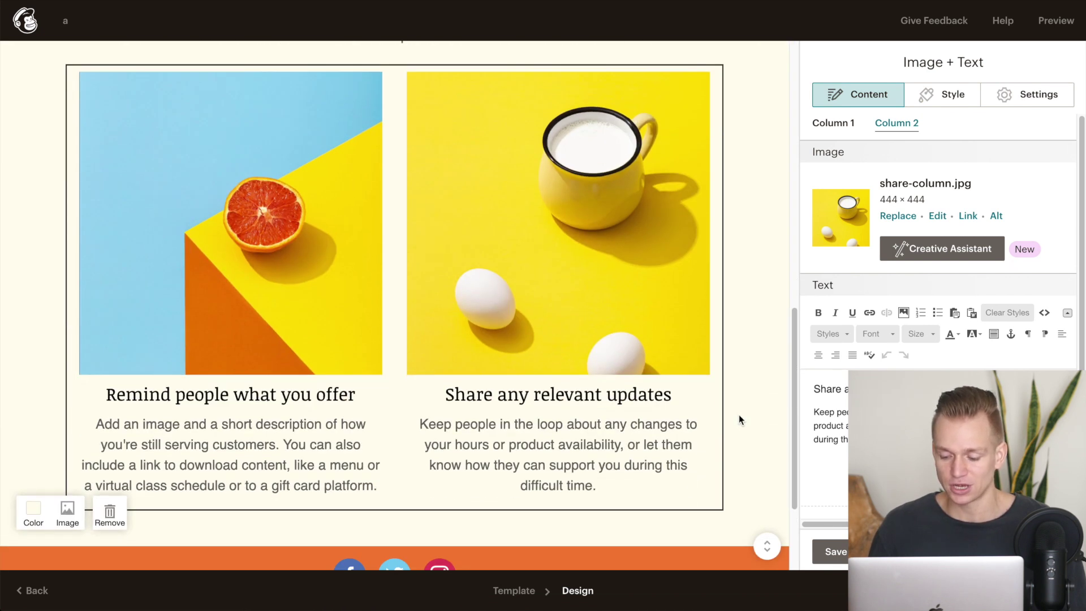
left_click(829, 552)
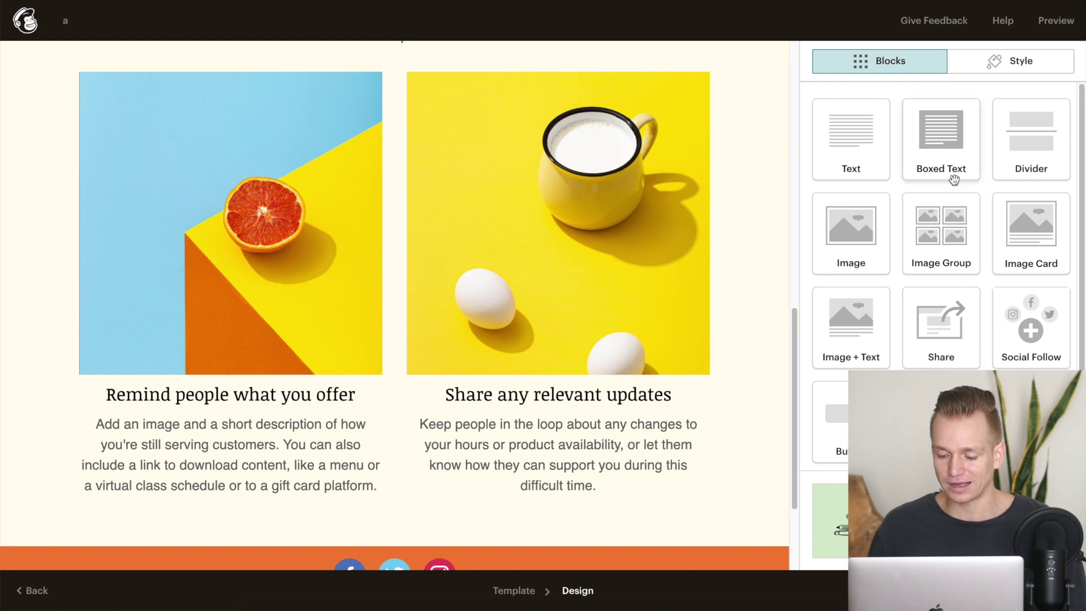
Look over the content blocks Mailchimp offers for the landing page.
scroll(954, 180, "down", 2)
scroll(954, 180, "up", 2)
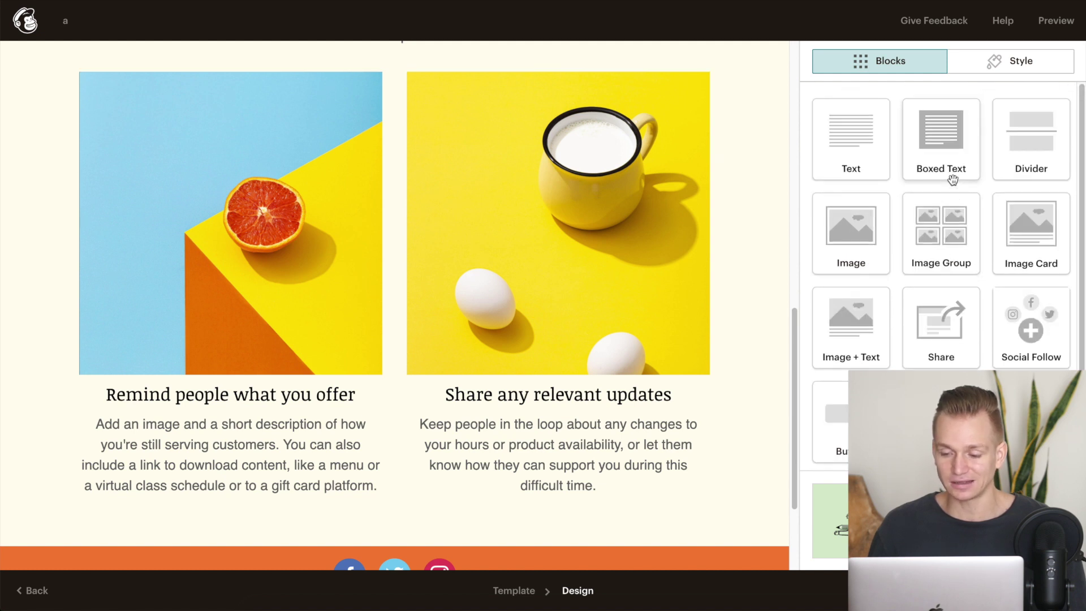
scroll(450, 107, "up", 12)
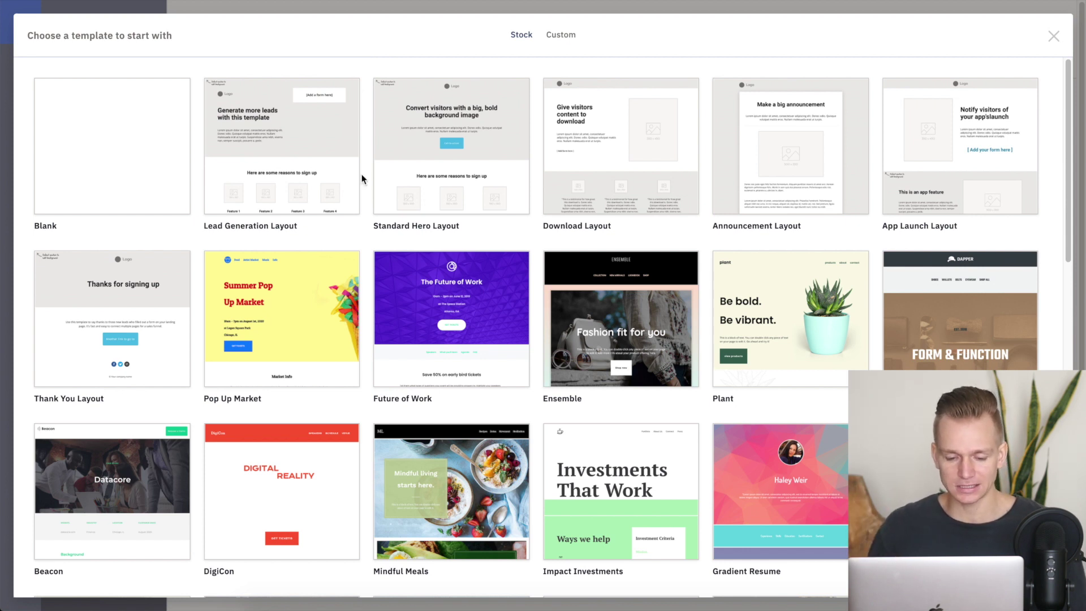
Switch to ActiveCampaign's landing page template chooser and browse through the stock templates.
scroll(365, 220, "down", 1)
scroll(365, 223, "down", 5)
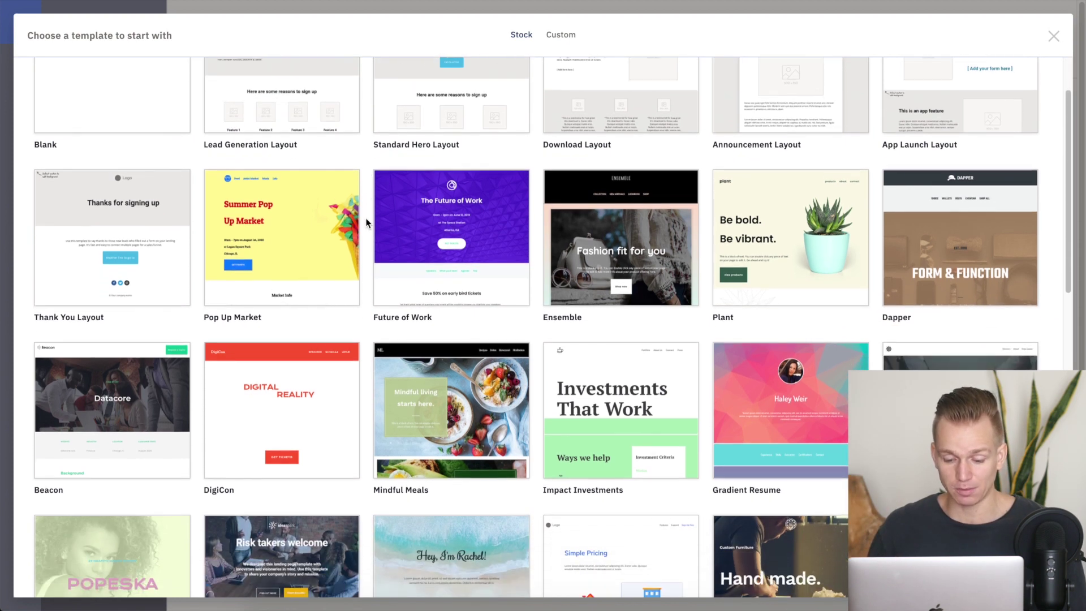
scroll(366, 223, "down", 12)
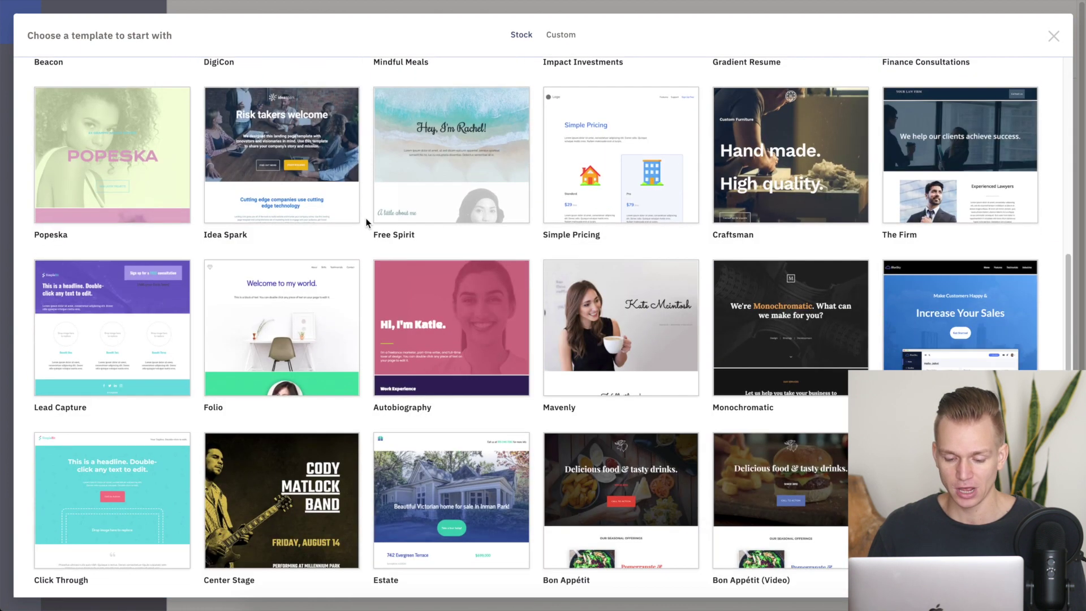
scroll(366, 222, "down", 1)
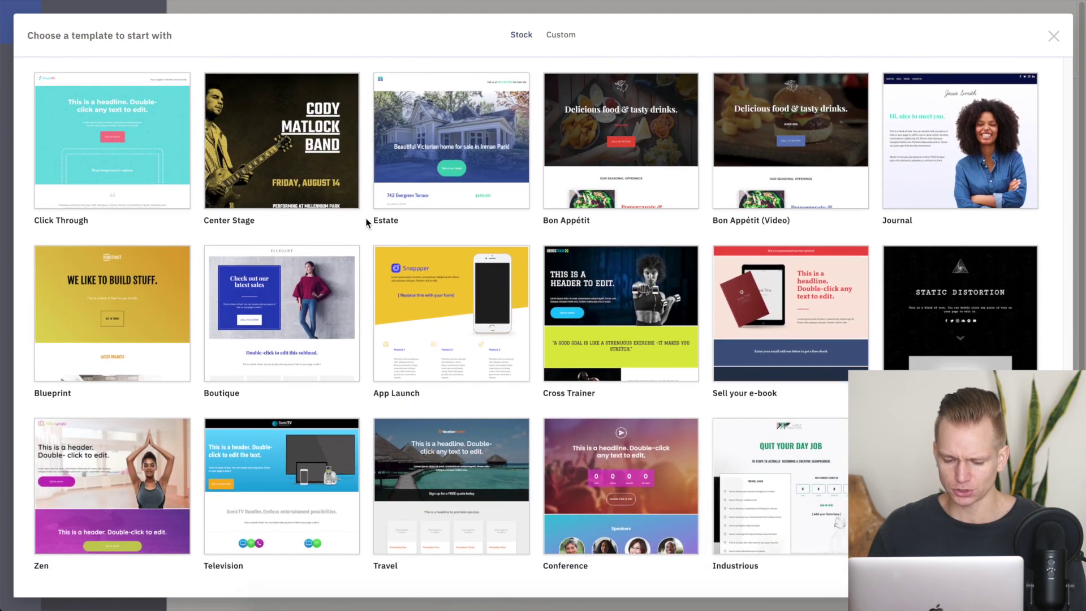
mouse_move(474, 313)
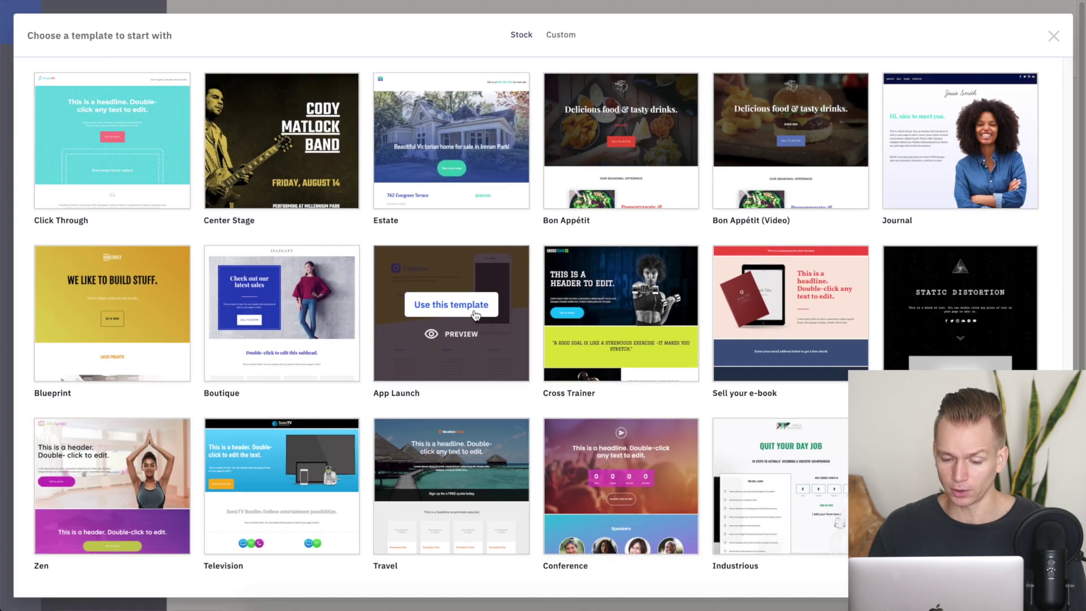
scroll(558, 223, "up", 6)
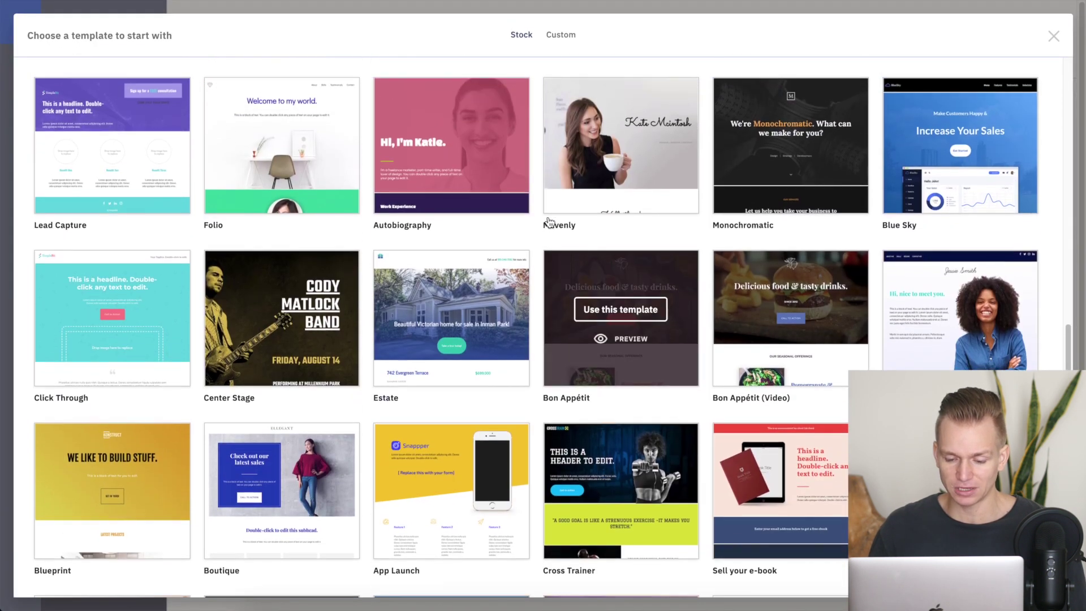
scroll(541, 208, "up", 4)
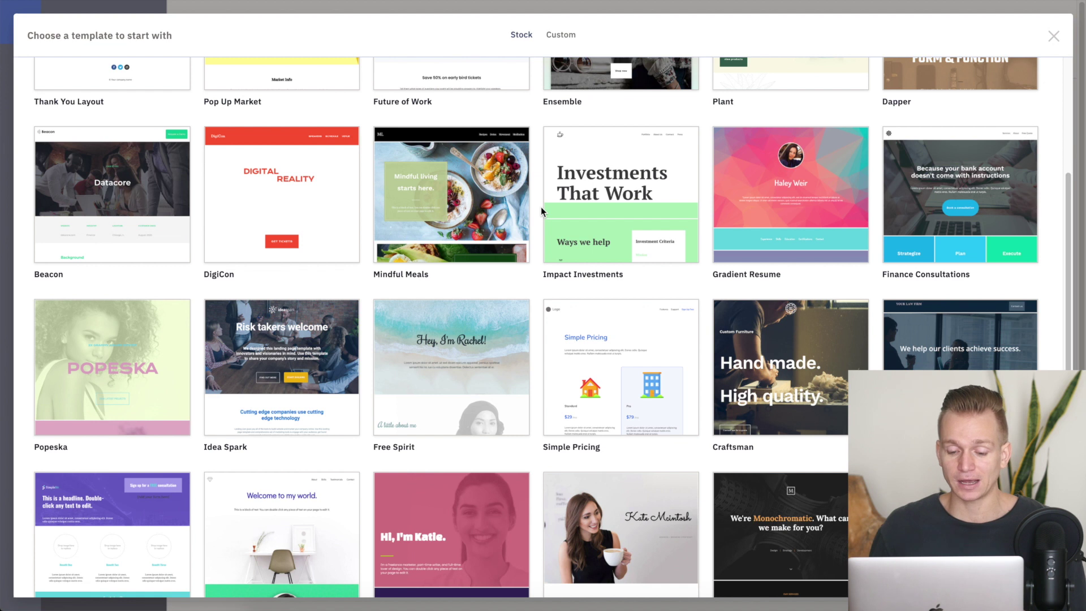
scroll(540, 206, "up", 2)
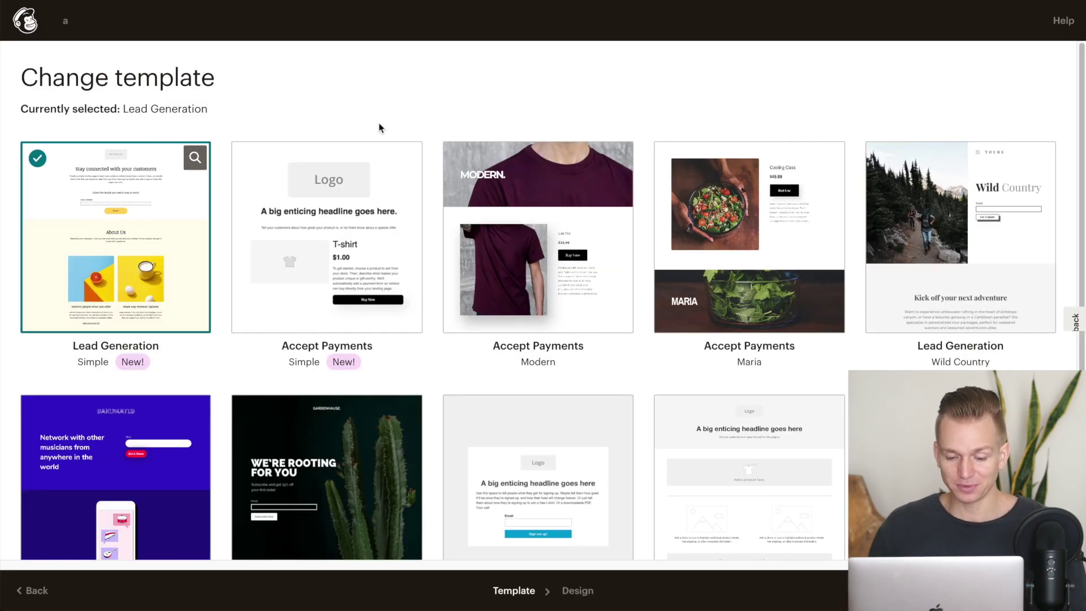
Switch to Mailchimp's "Change template" page and browse the available landing page templates.
scroll(419, 133, "down", 3)
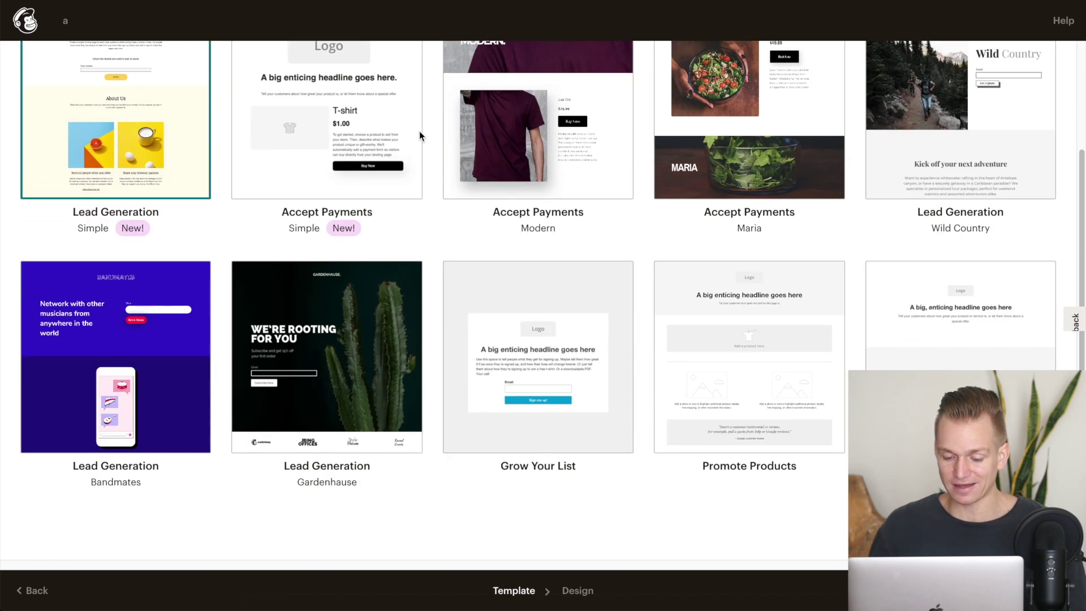
scroll(419, 136, "up", 3)
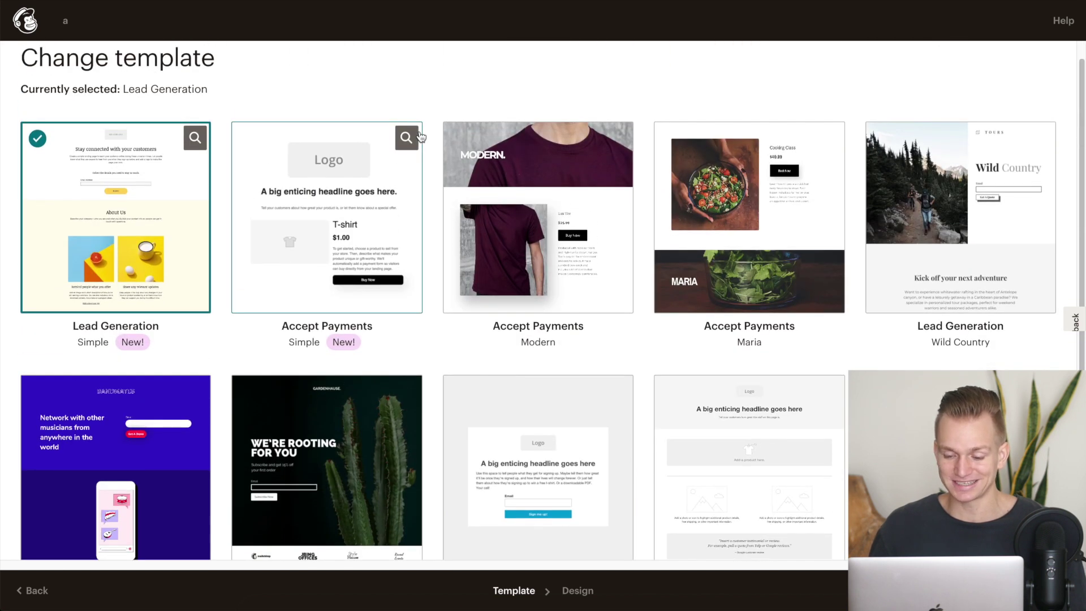
scroll(419, 136, "down", 1)
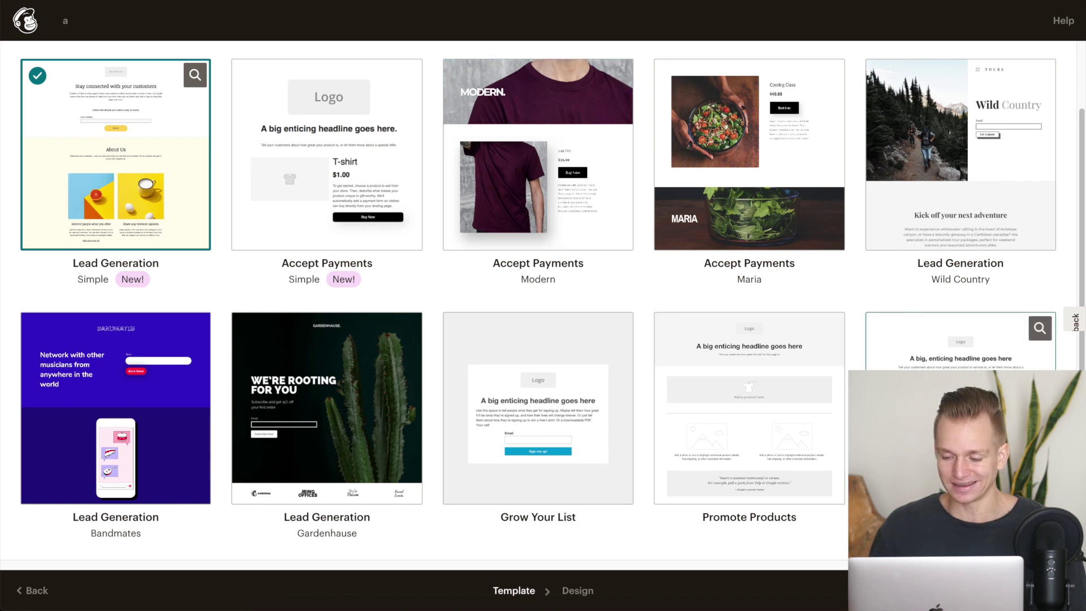
scroll(861, 218, "up", 1)
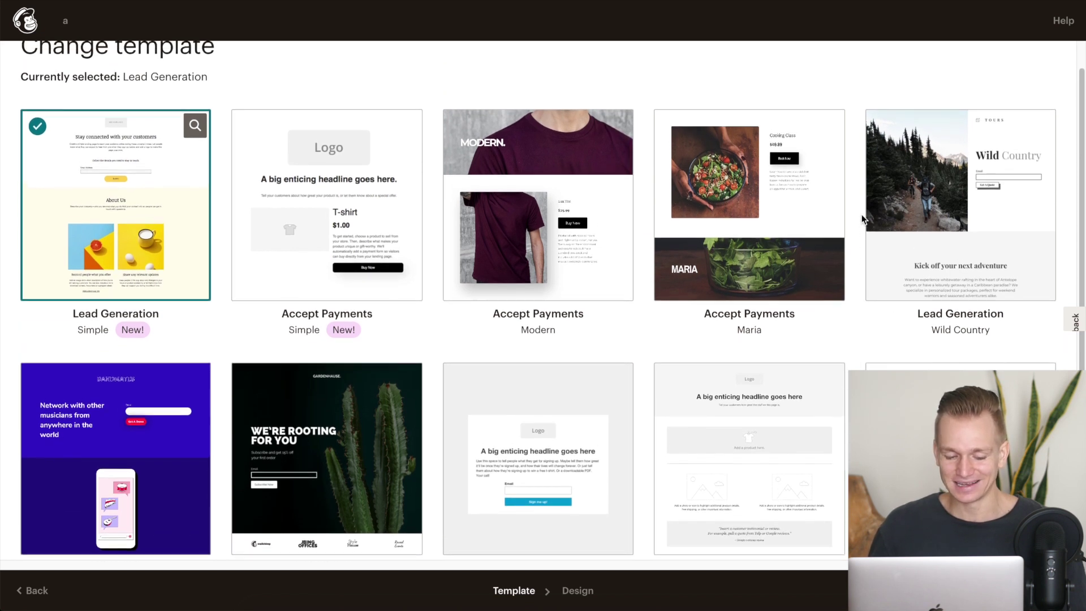
scroll(862, 218, "down", 2)
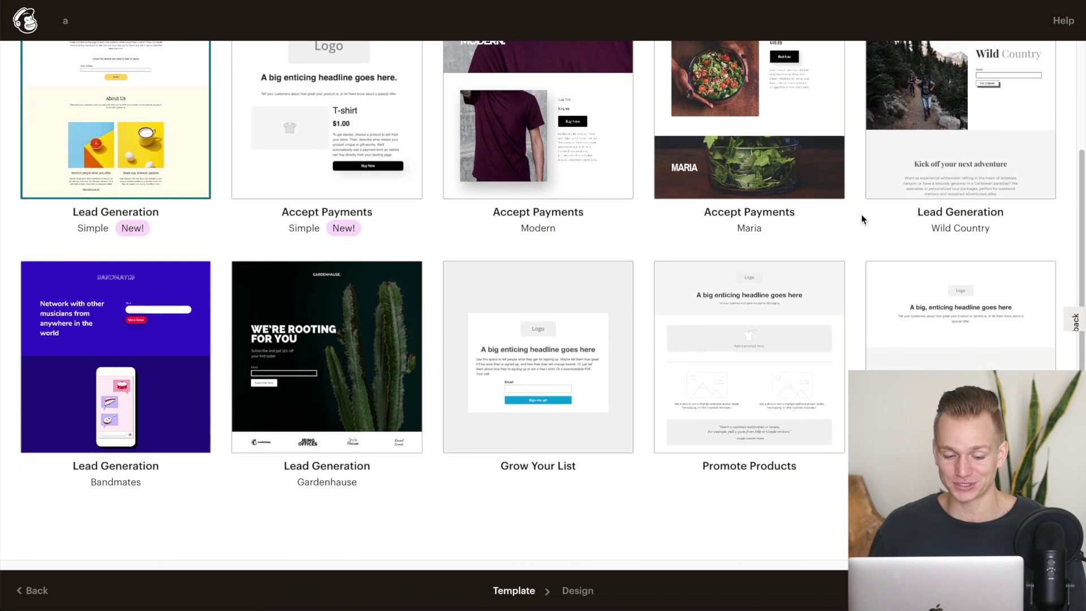
scroll(861, 219, "up", 3)
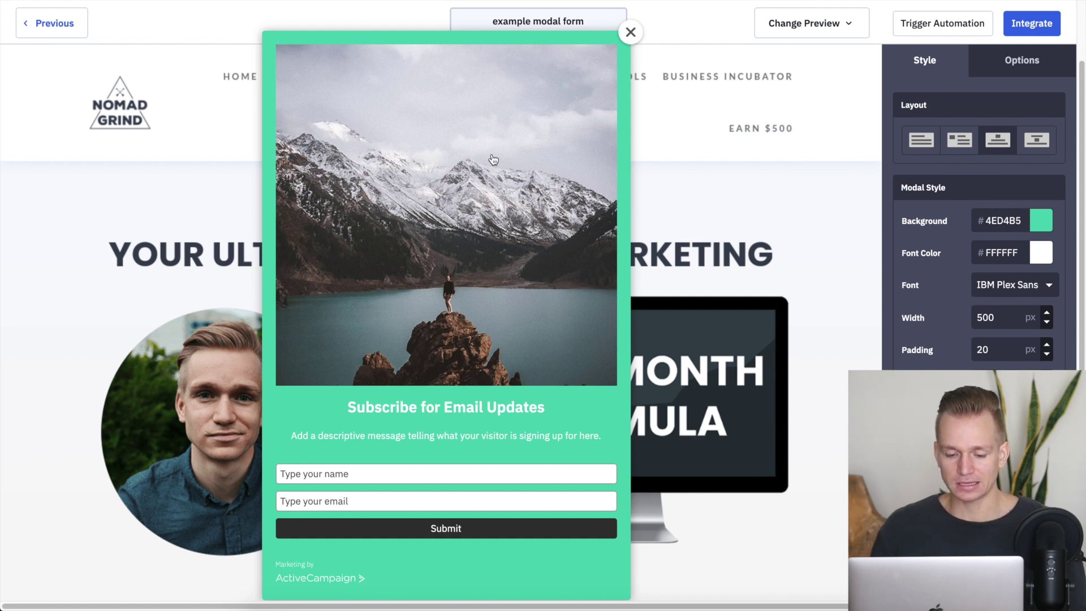
View ActiveCampaign's "example modal form" and examine the newsletter form and image area in Mailchimp's Pop-up Form Builder.
scroll(493, 159, "down", 1)
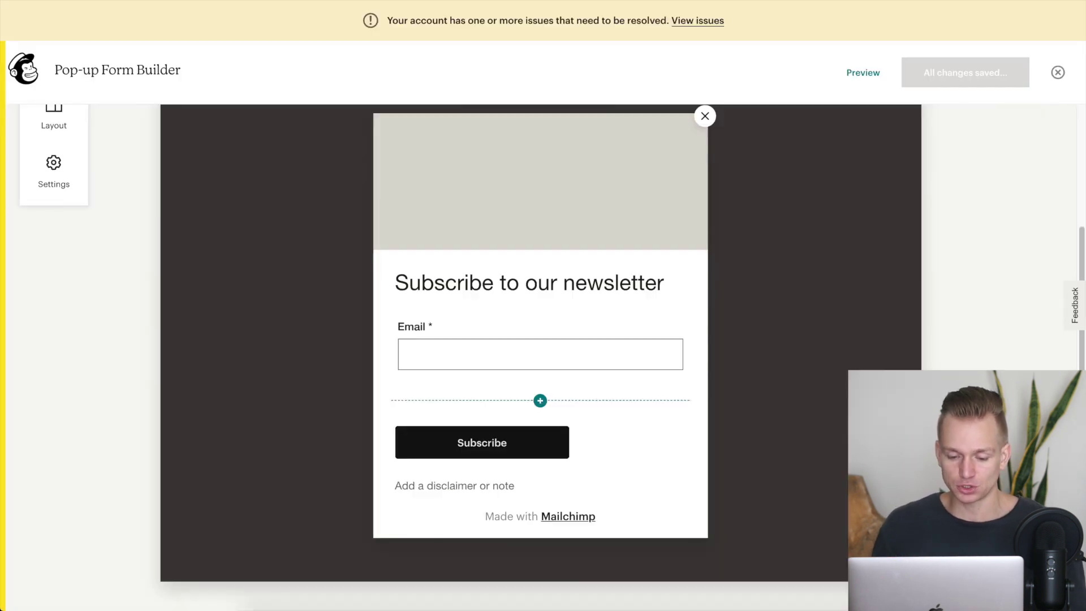
mouse_move(524, 209)
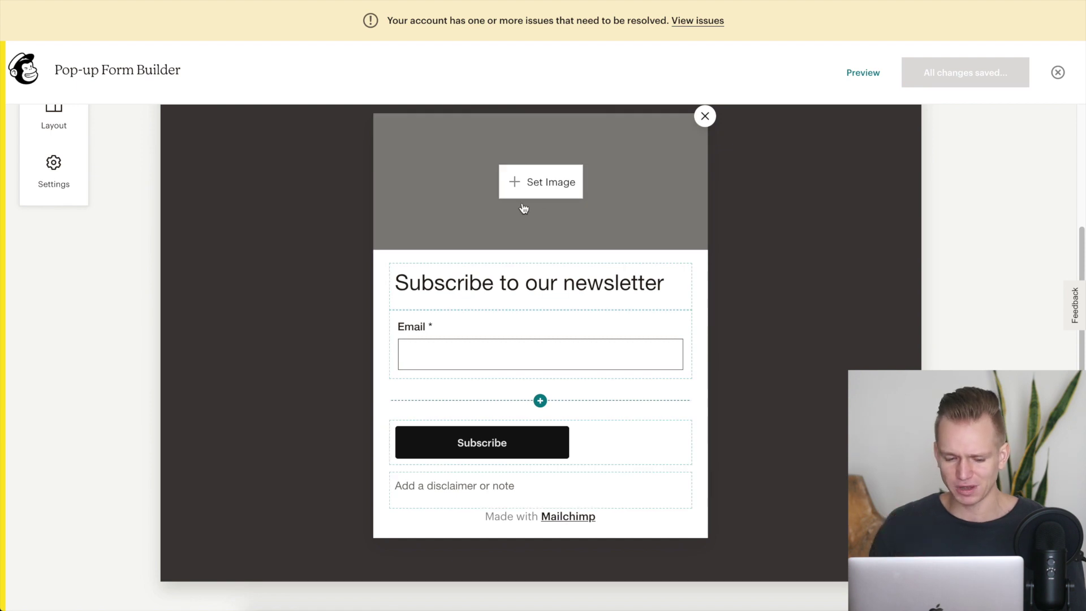
scroll(256, 179, "up", 3)
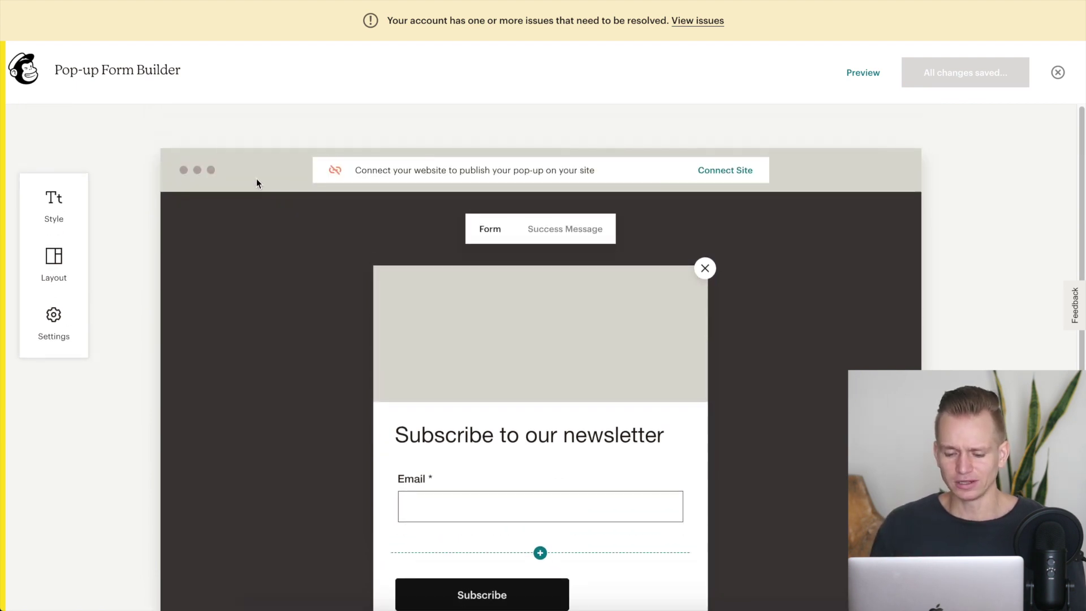
scroll(256, 179, "down", 2)
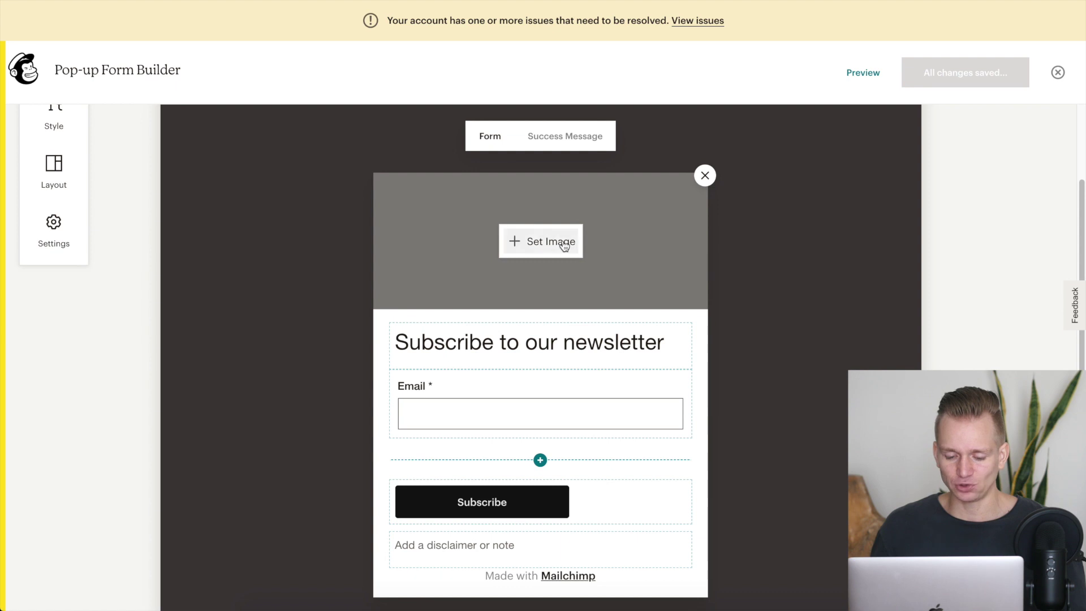
Switch to ActiveCampaign's modal form and review its style settings and display options, returning to Mailchimp's Pop-up Form Builder for comparison.
mouse_move(628, 268)
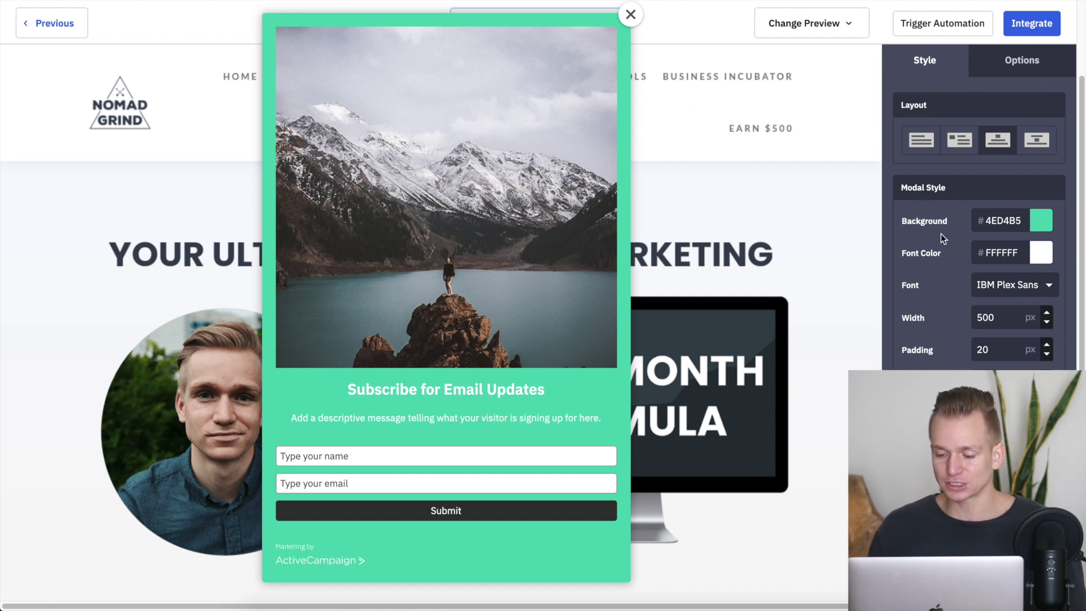
scroll(938, 242, "down", 9)
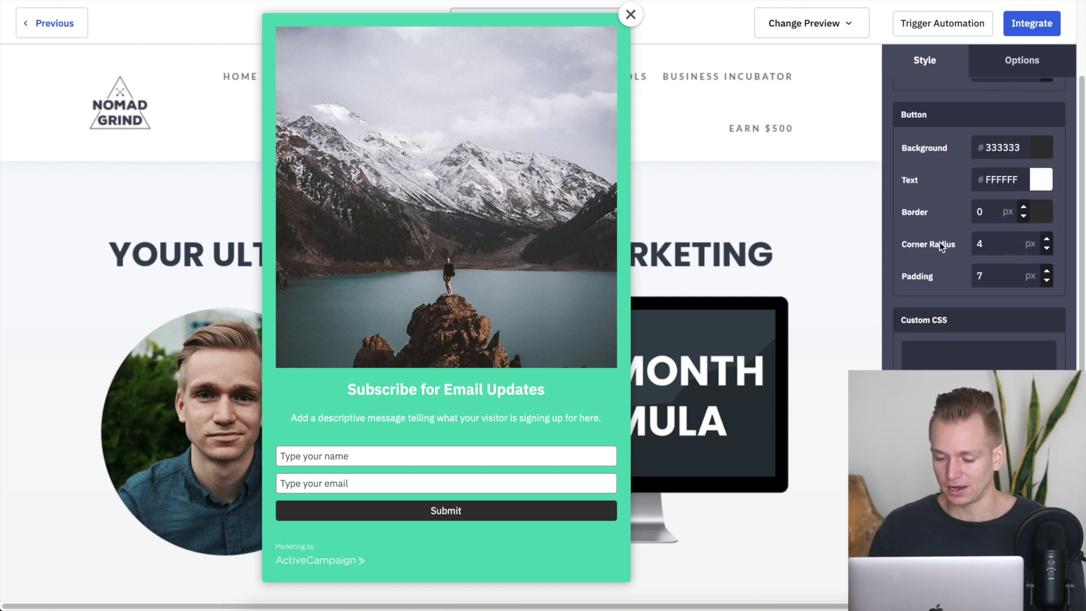
scroll(938, 242, "up", 10)
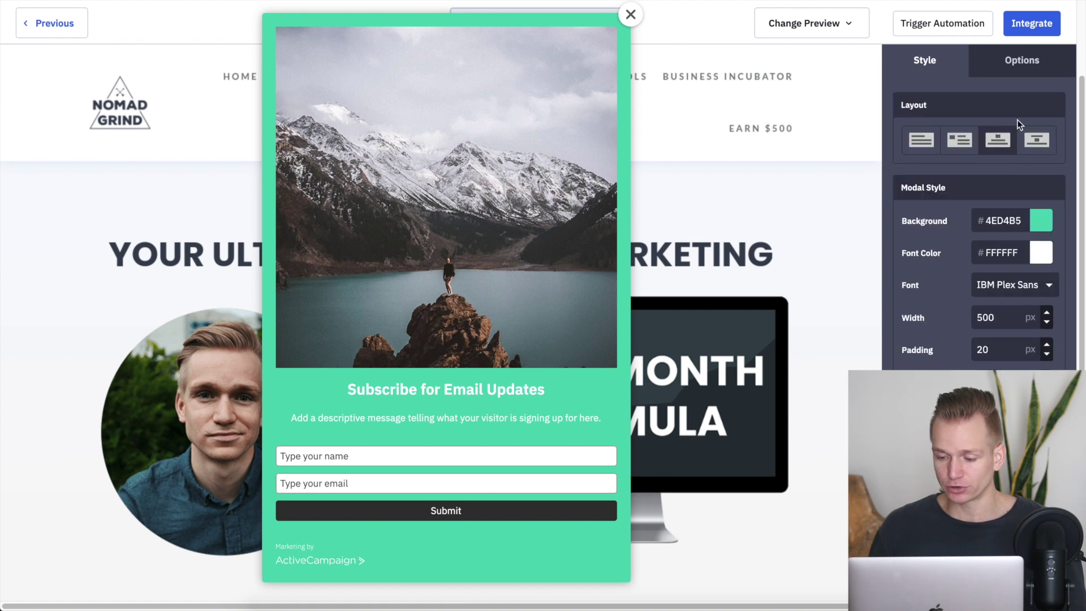
left_click(1023, 58)
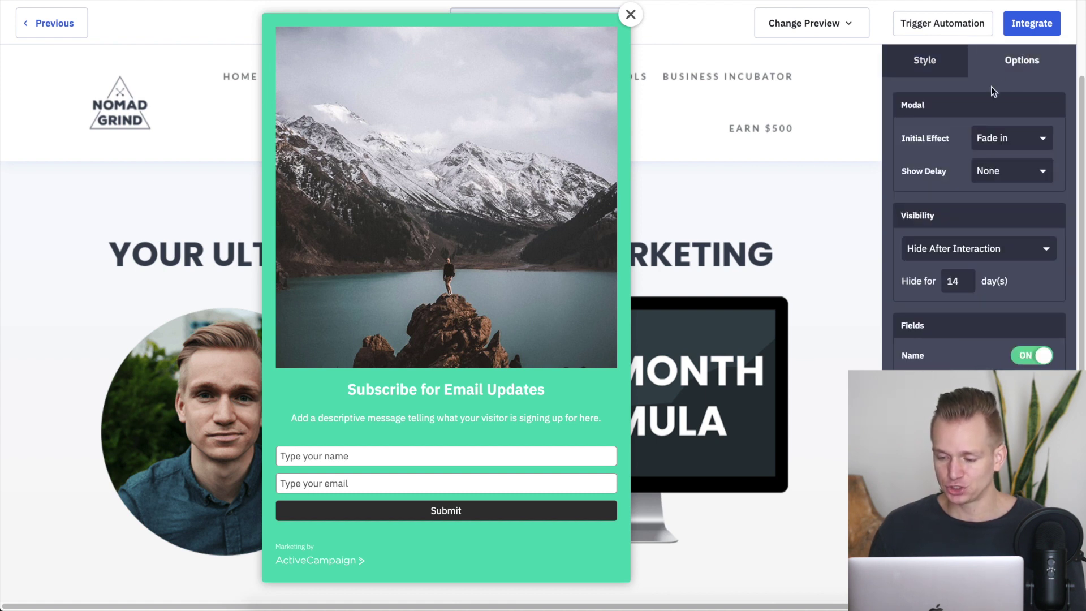
scroll(979, 159, "down", 5)
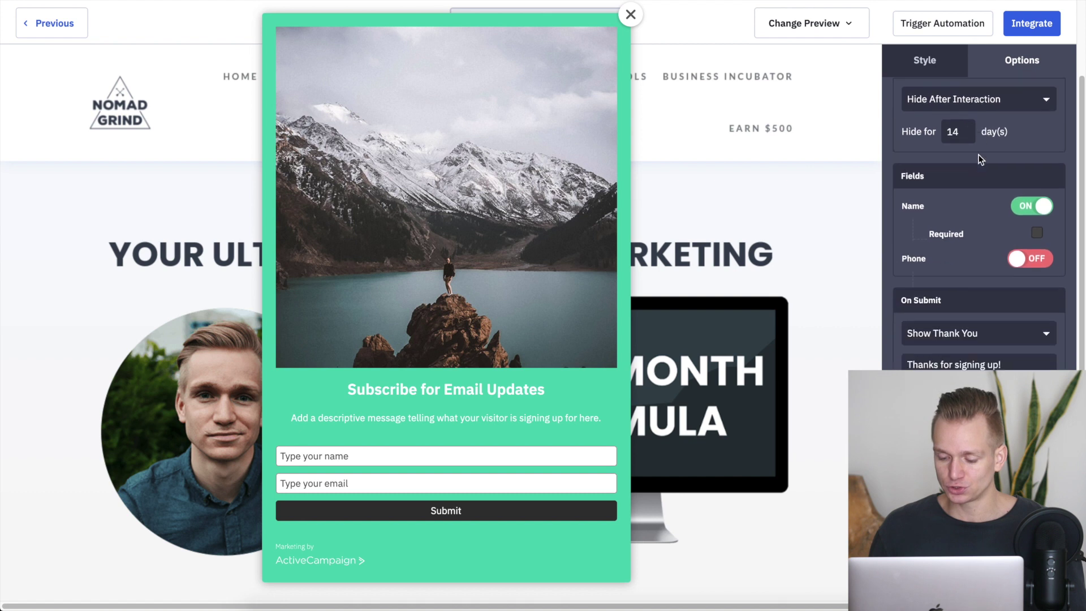
scroll(978, 154, "up", 5)
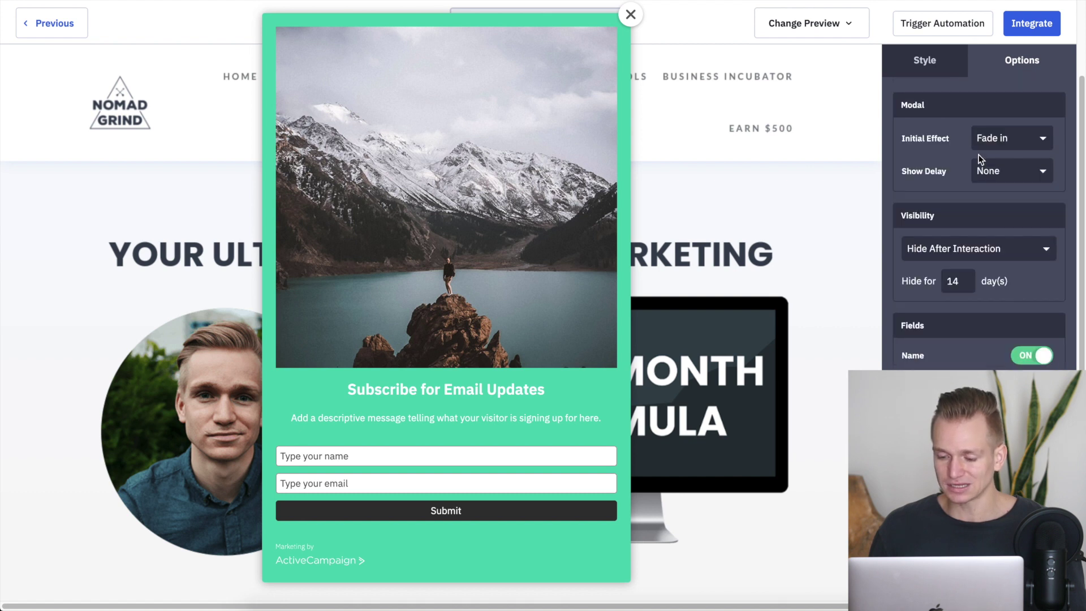
left_click(945, 75)
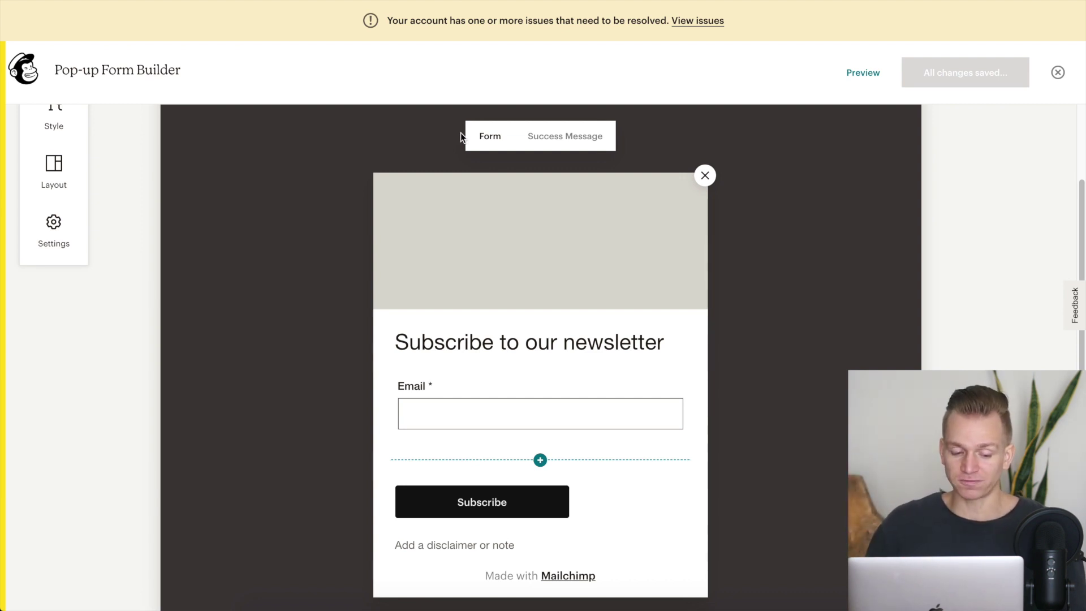
scroll(180, 234, "up", 3)
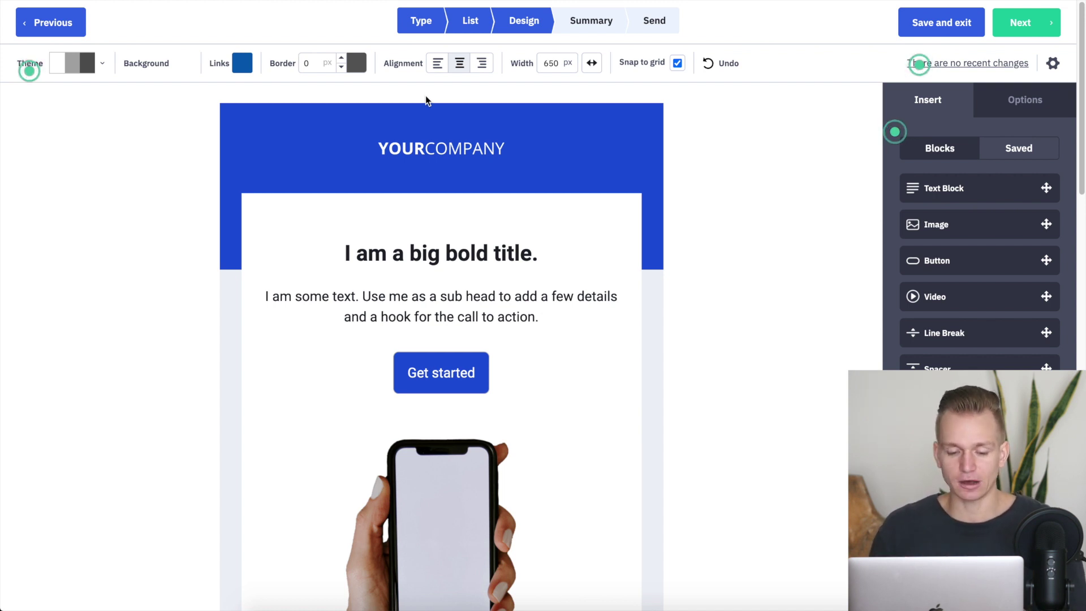
Switch to ActiveCampaign's email campaign designer and look through the whole email template.
scroll(708, 127, "down", 1)
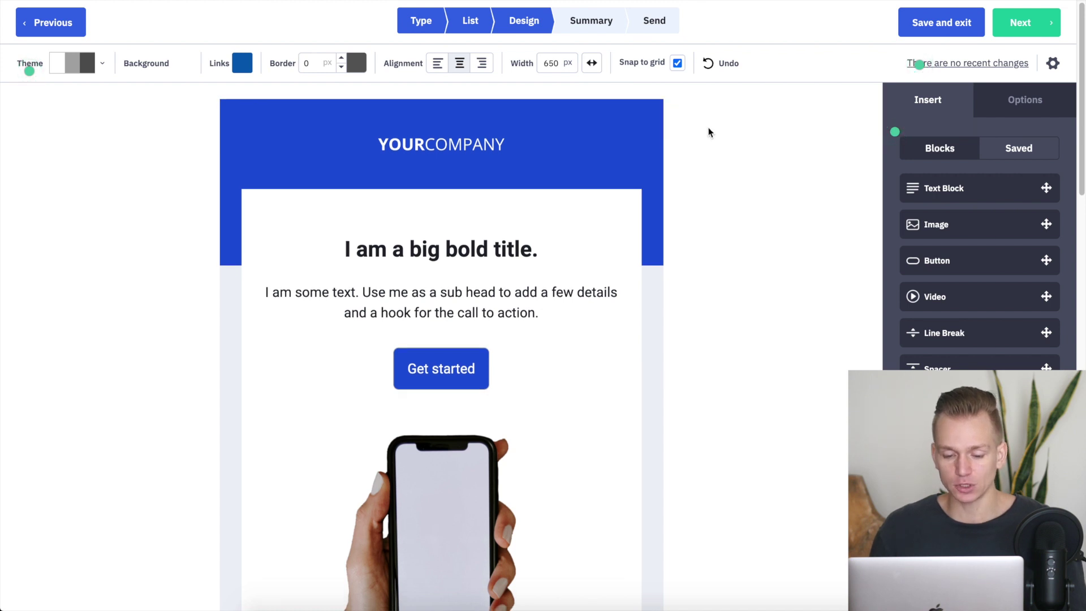
scroll(708, 127, "up", 1)
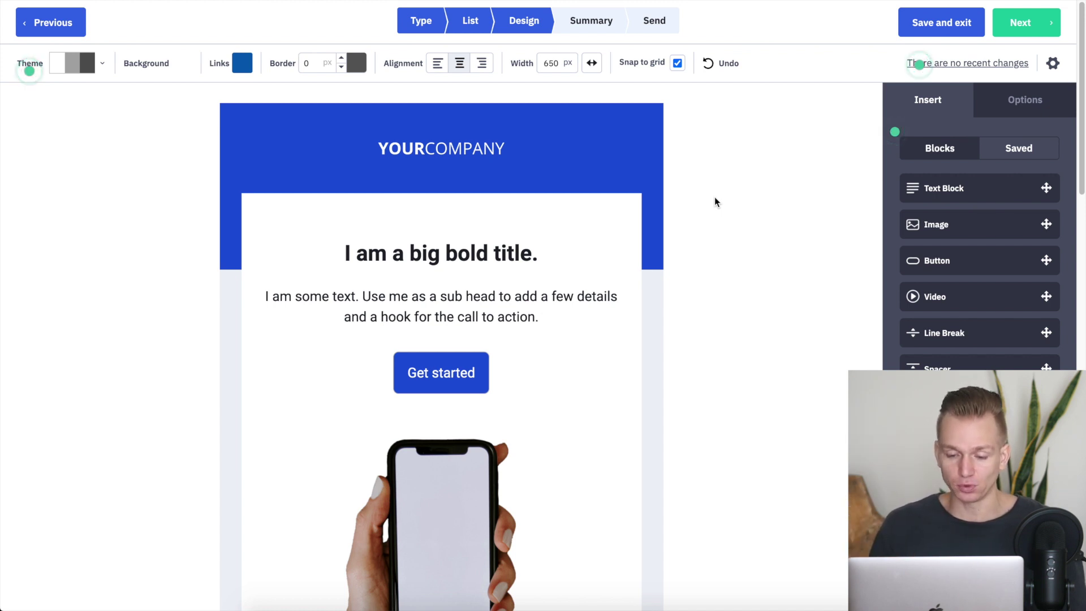
scroll(715, 201, "down", 8)
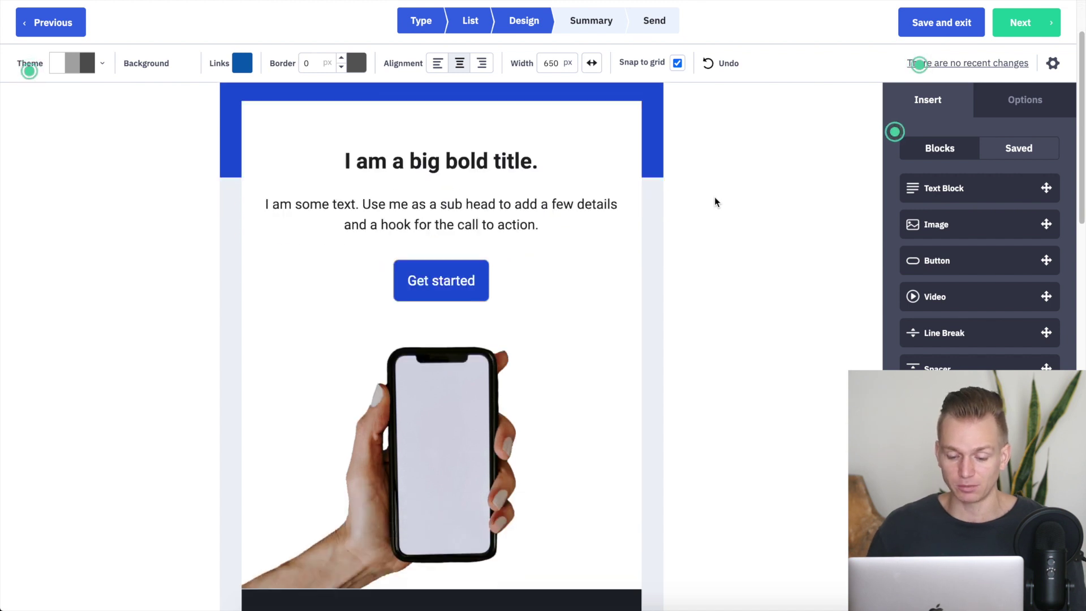
scroll(714, 201, "down", 10)
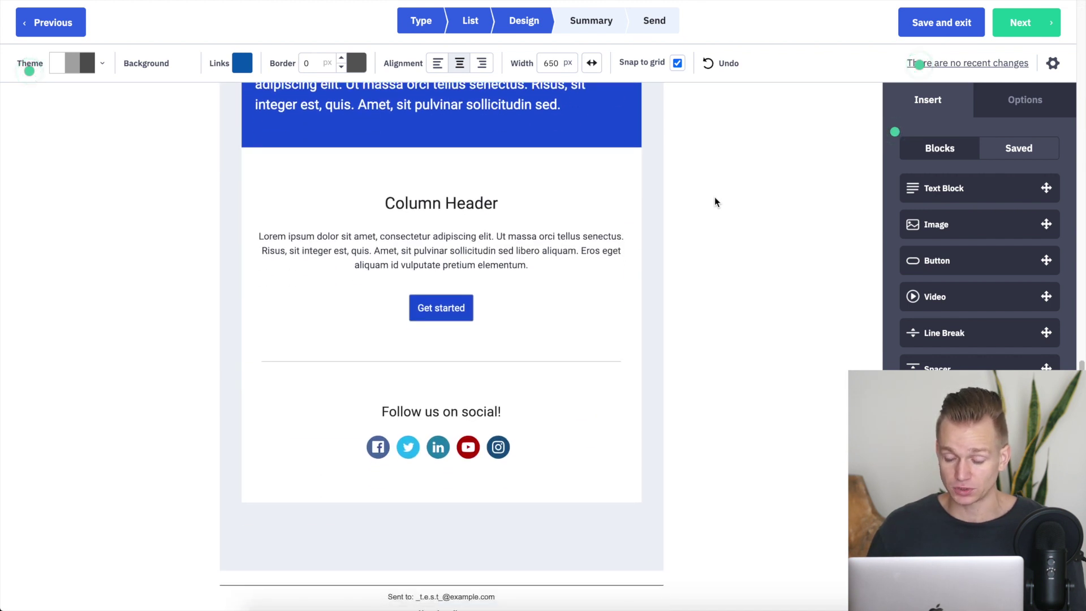
scroll(714, 202, "up", 12)
scroll(714, 202, "up", 5)
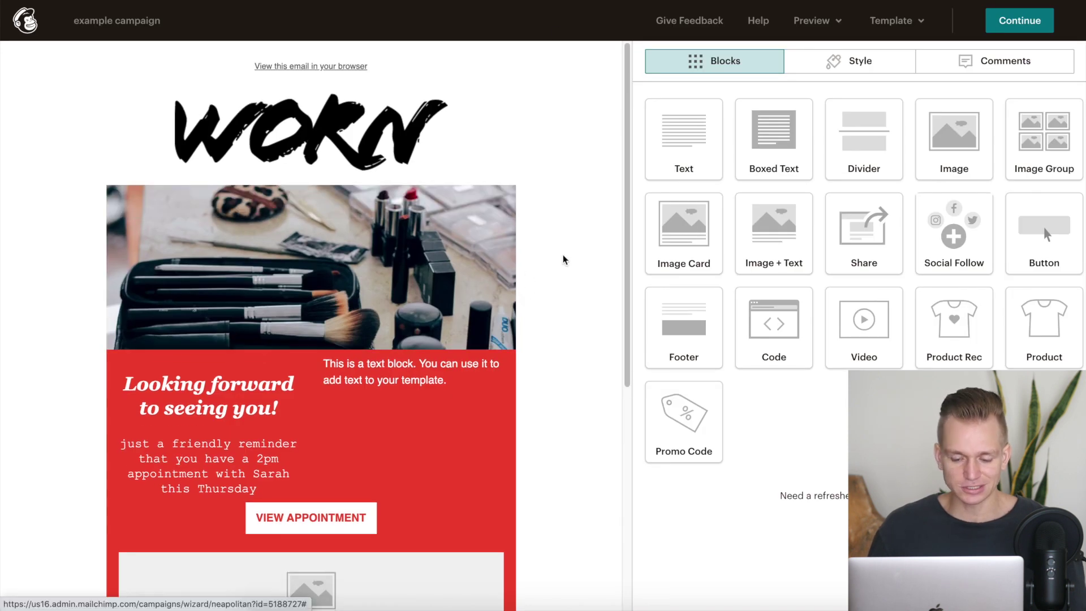
Switch to Mailchimp's "example campaign" email editor and examine the email layout and the header image's content settings.
scroll(575, 233, "down", 6)
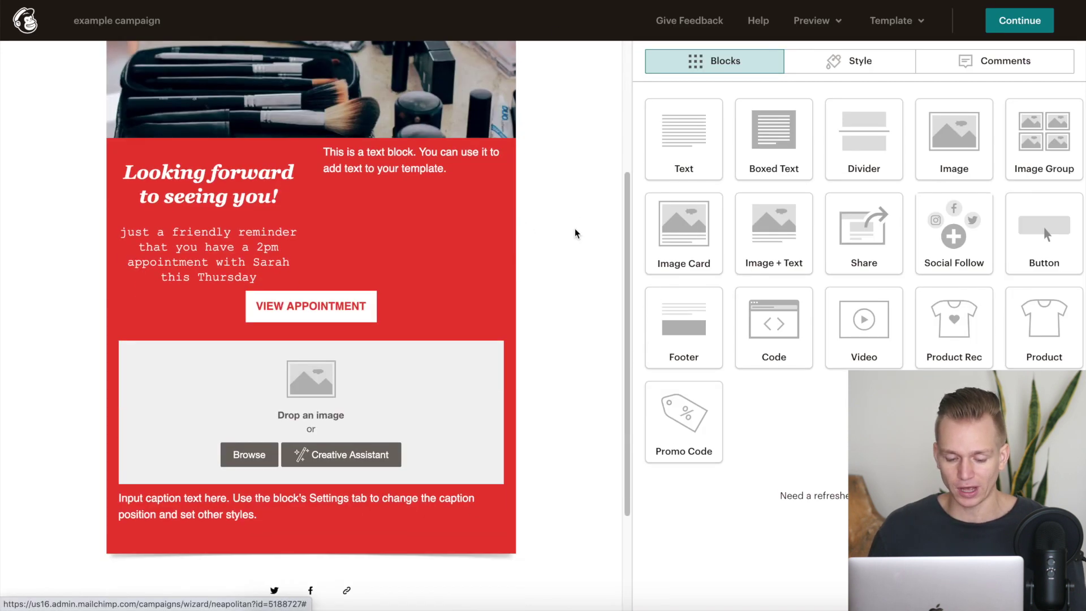
scroll(576, 233, "up", 6)
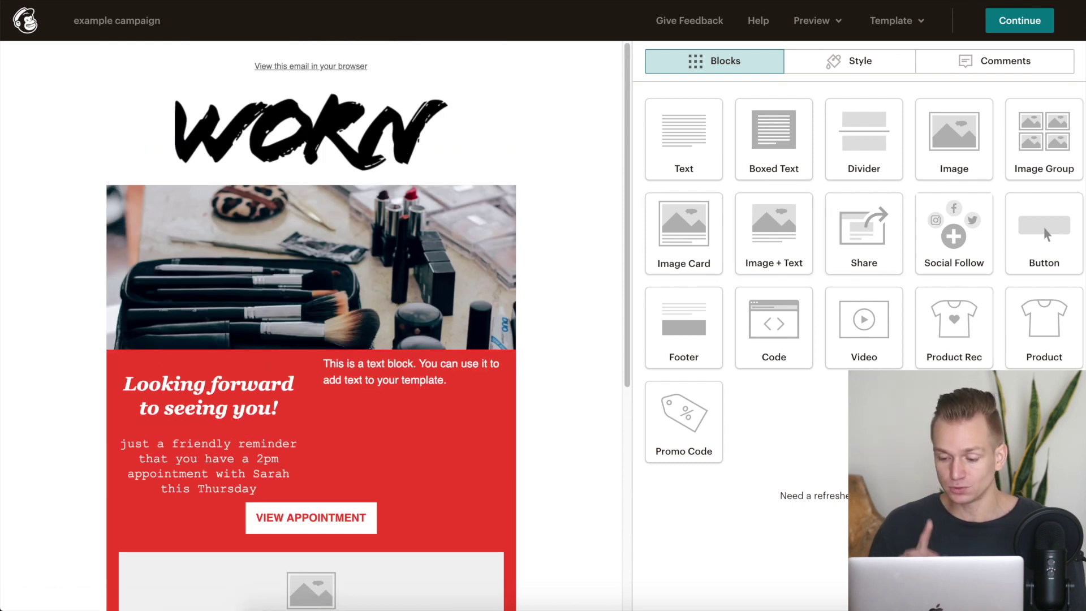
mouse_move(628, 3)
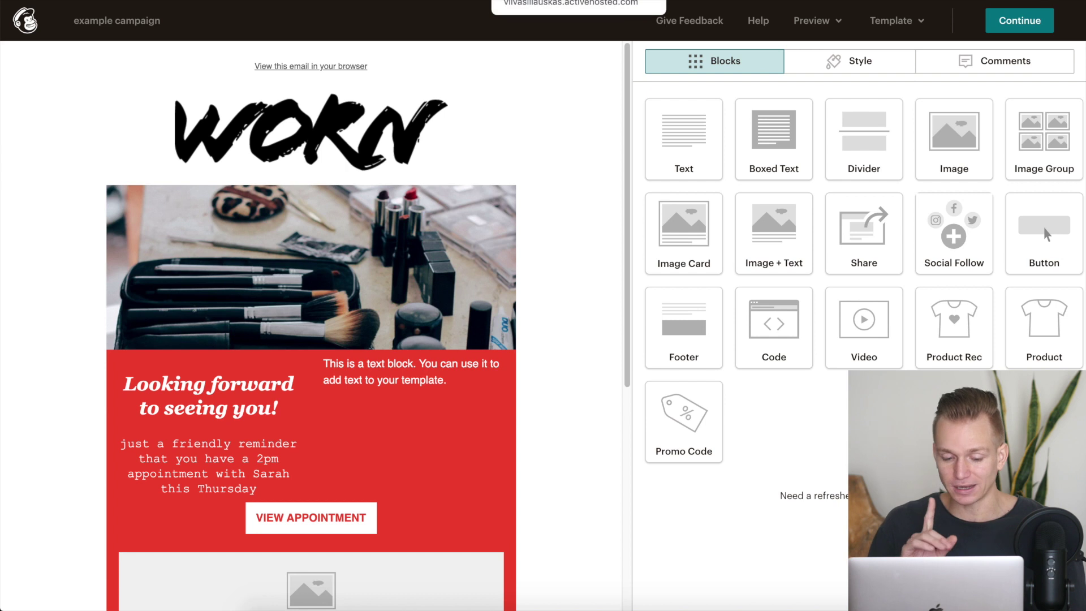
left_click(358, 248)
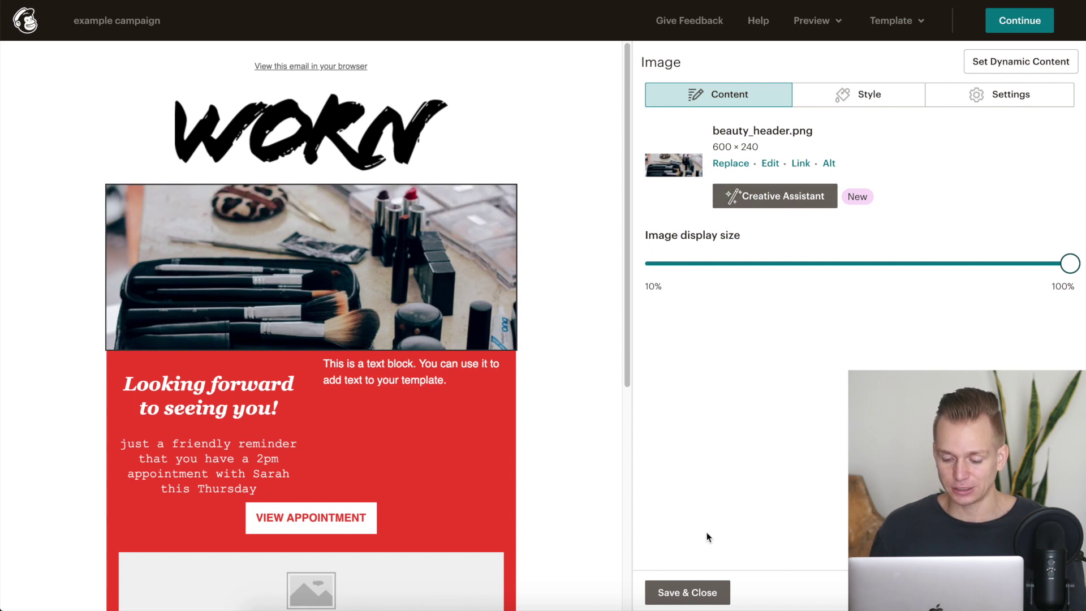
left_click(704, 591)
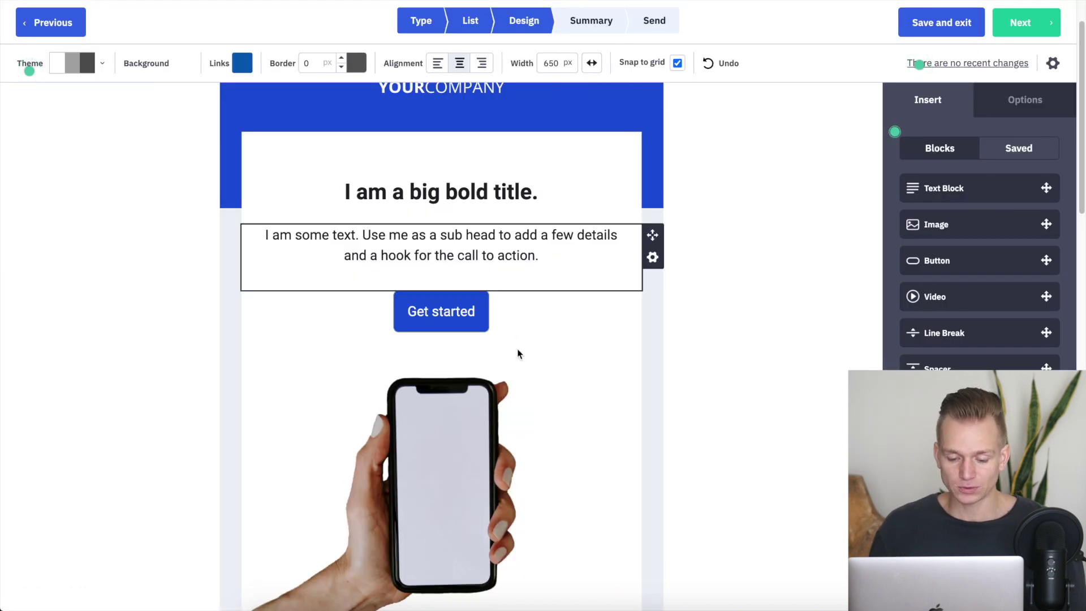
Switch to ActiveCampaign's email designer and shrink the phone image to about 550 × 335 px.
scroll(517, 349, "down", 5)
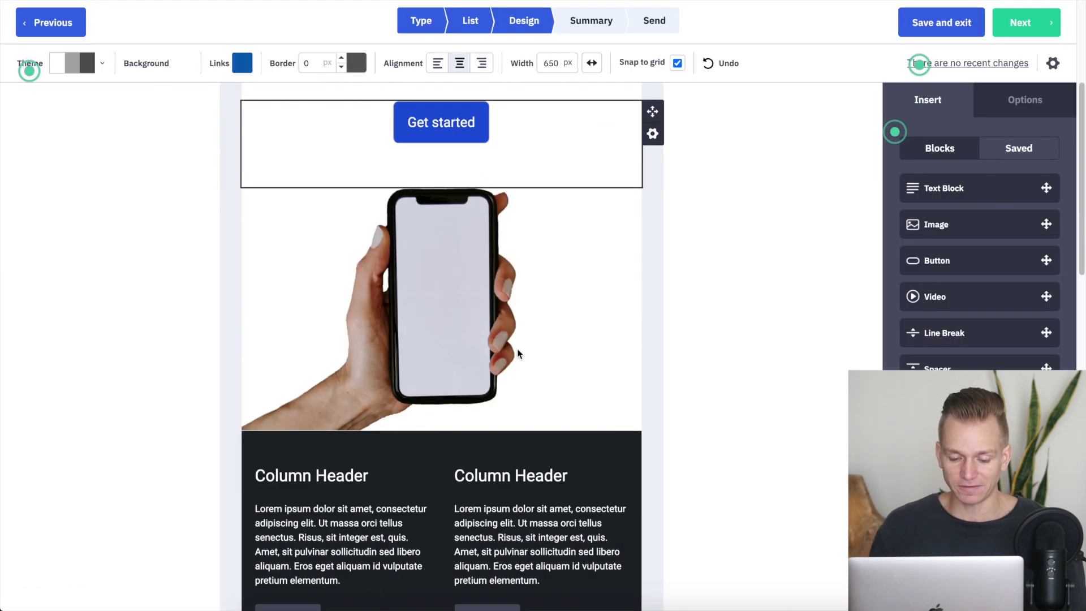
left_click(471, 234)
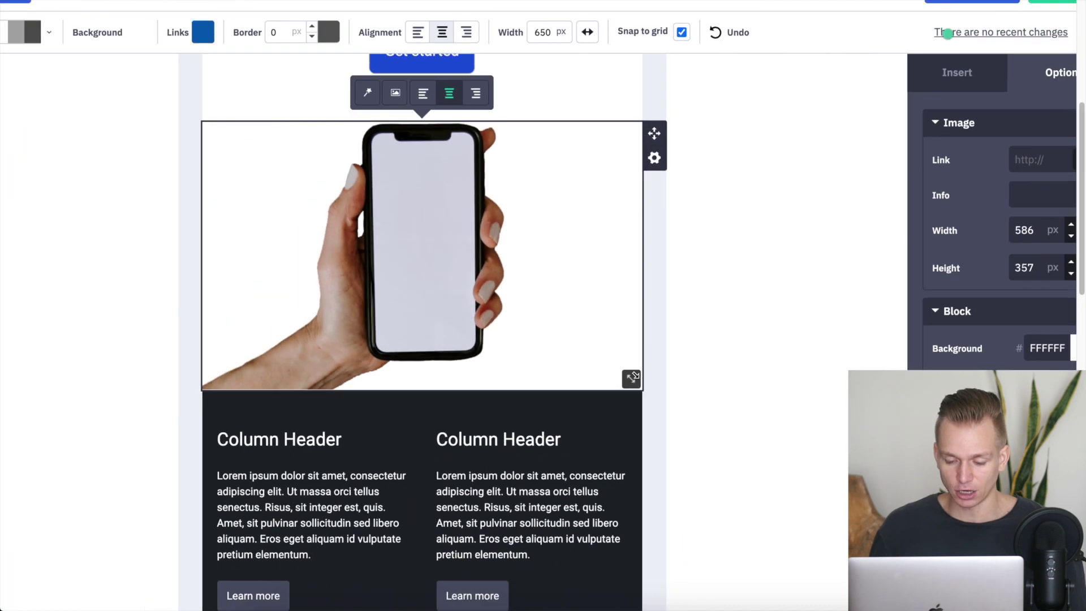
left_click_drag(634, 376, 603, 361)
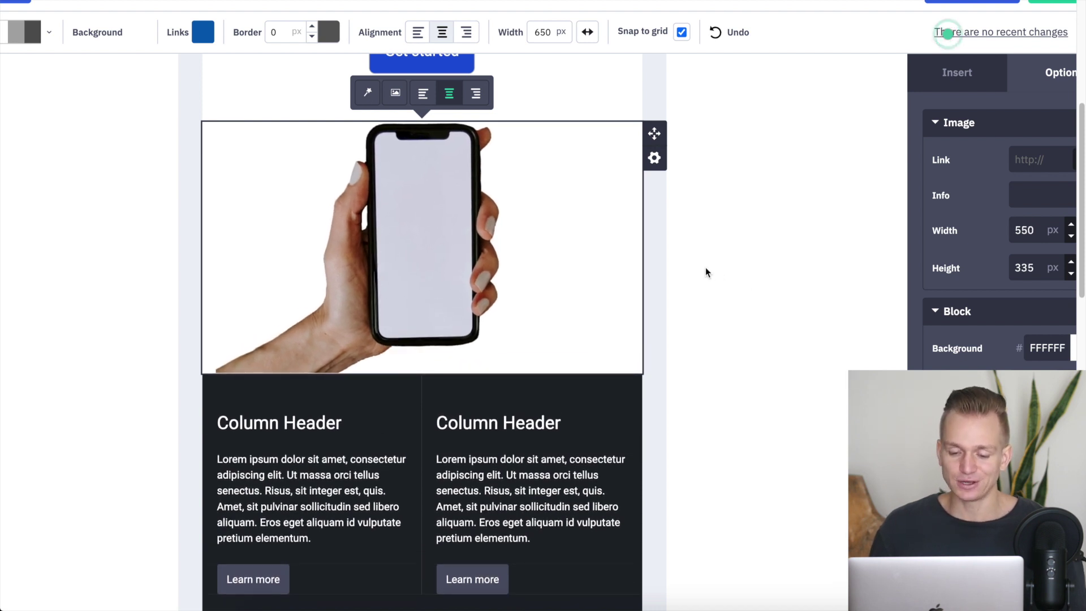
scroll(705, 269, "up", 3)
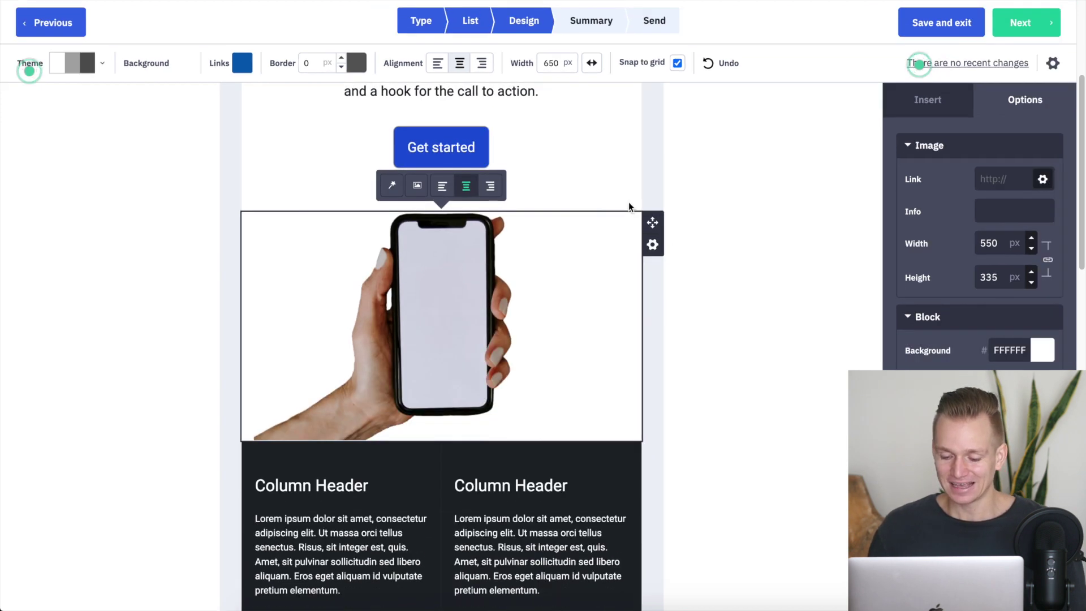
Deselect the phone image and view the available content blocks and the saved blocks library.
left_click(780, 145)
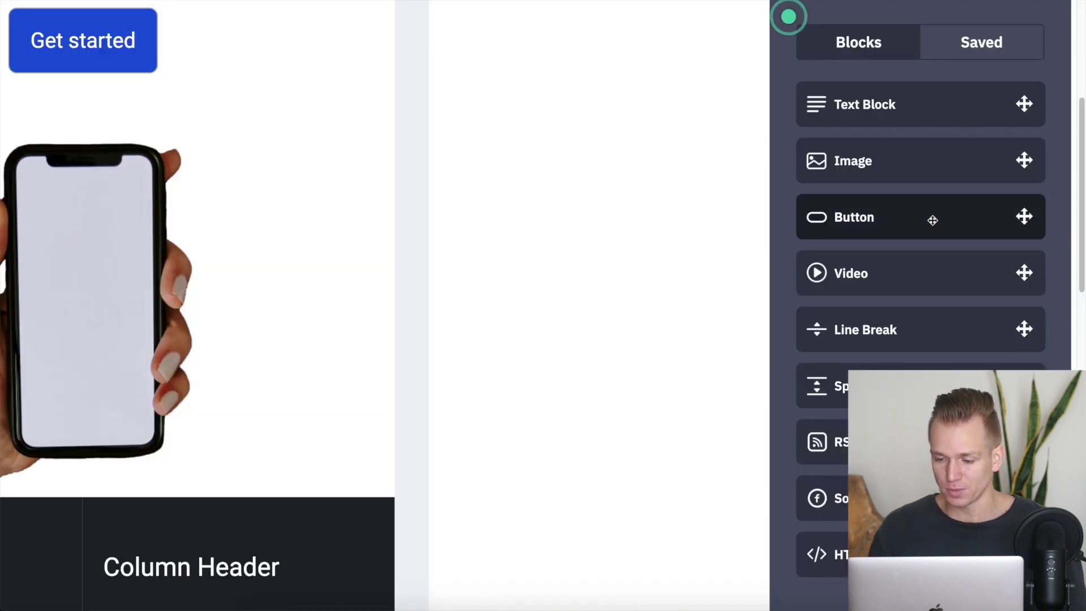
scroll(933, 220, "up", 3)
left_click(954, 114)
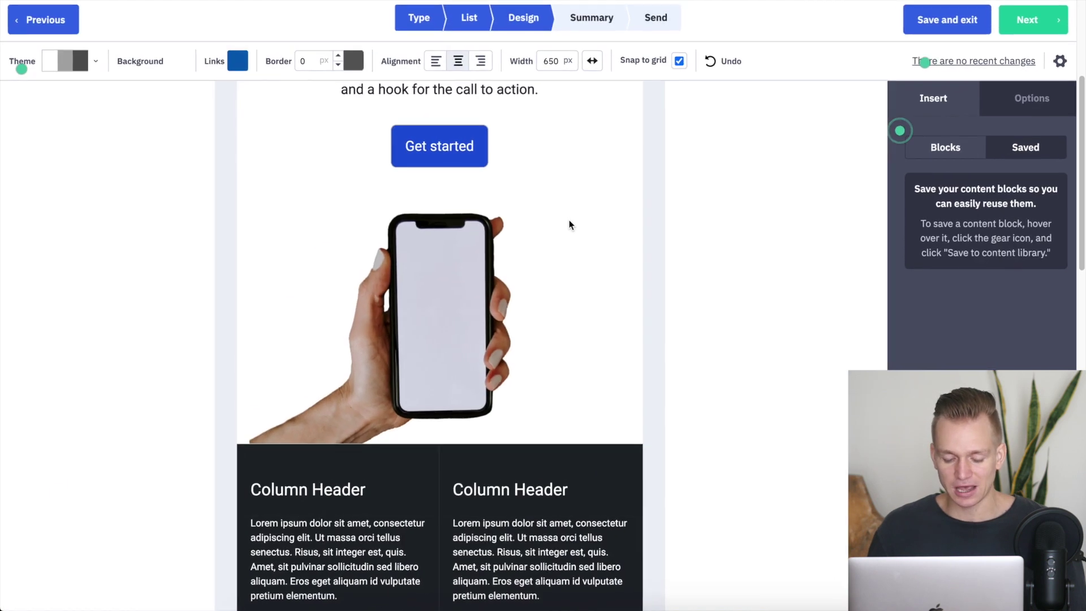
scroll(605, 198, "up", 3)
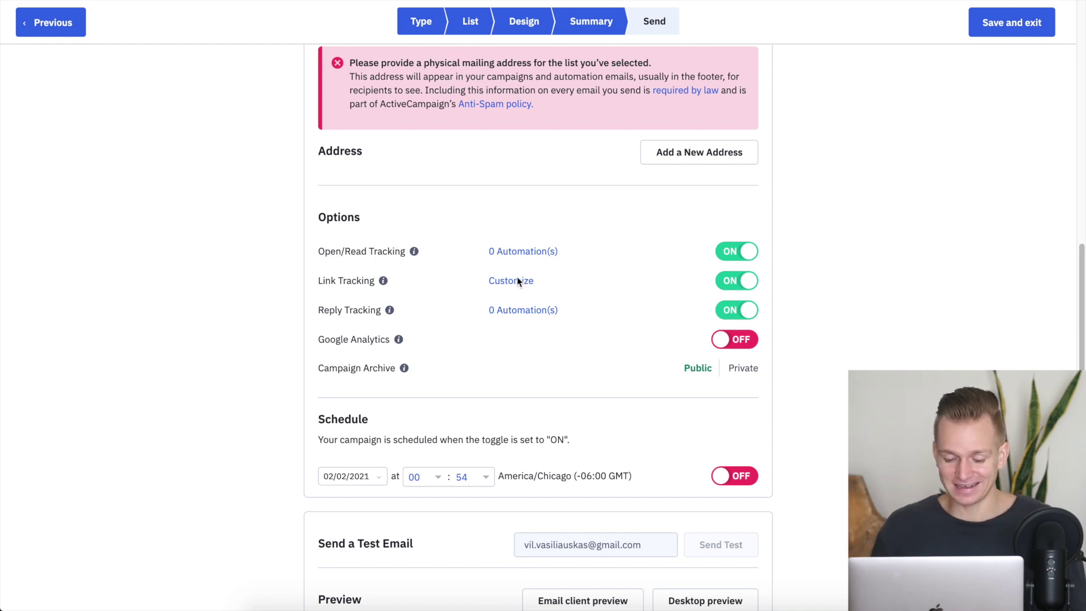
Examine the tracking options on ActiveCampaign's campaign summary page, highlighting the "Reply Tracking" label.
mouse_move(400, 343)
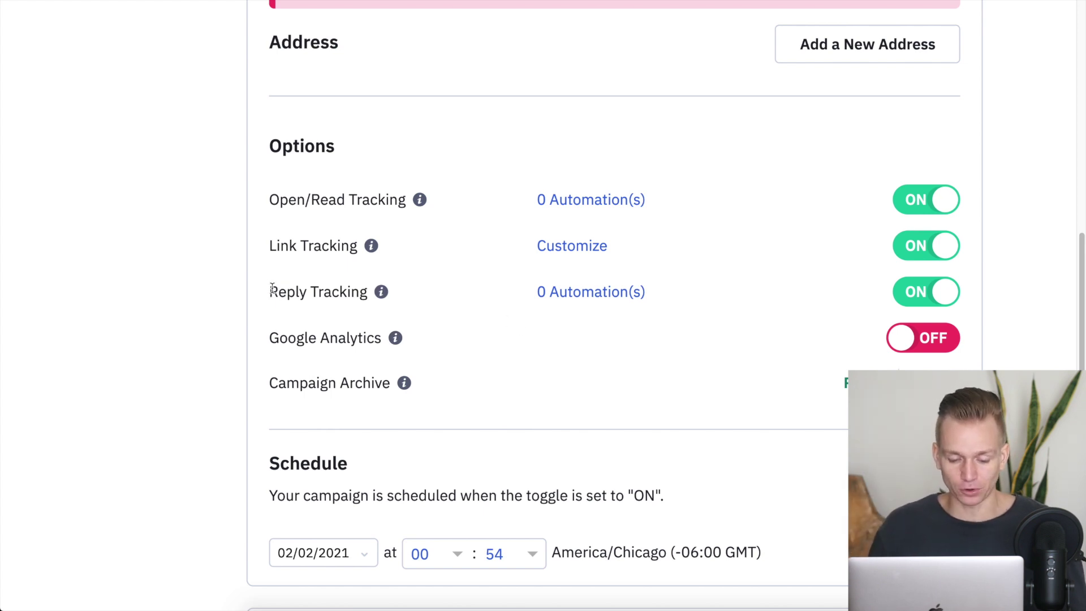
left_click_drag(271, 291, 369, 293)
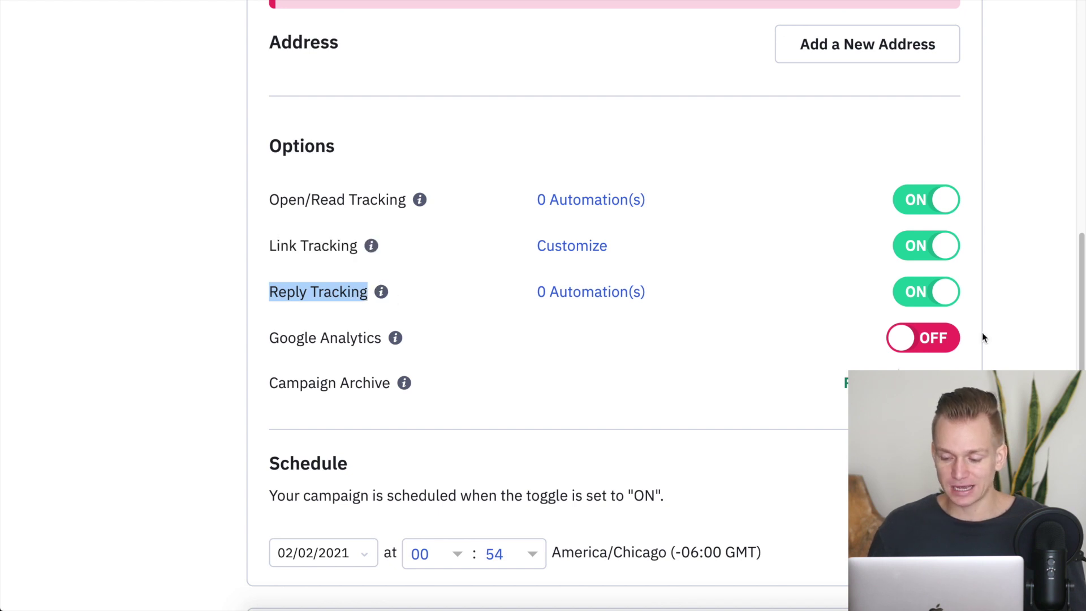
left_click(1001, 316)
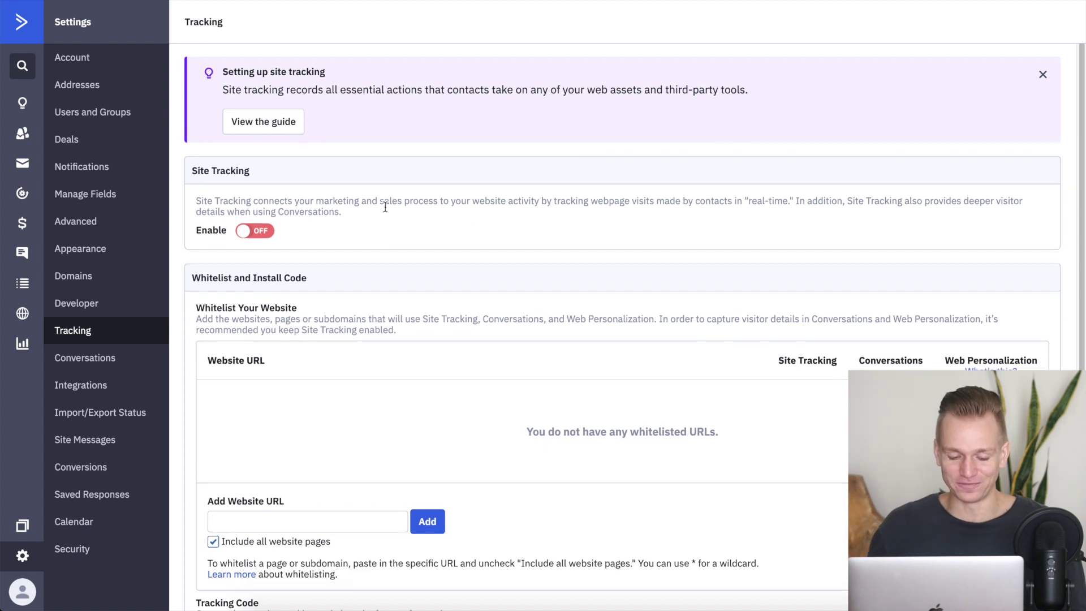
Review the site tracking, website whitelist, tracking code and event tracking sections in ActiveCampaign's Tracking settings.
scroll(383, 206, "down", 5)
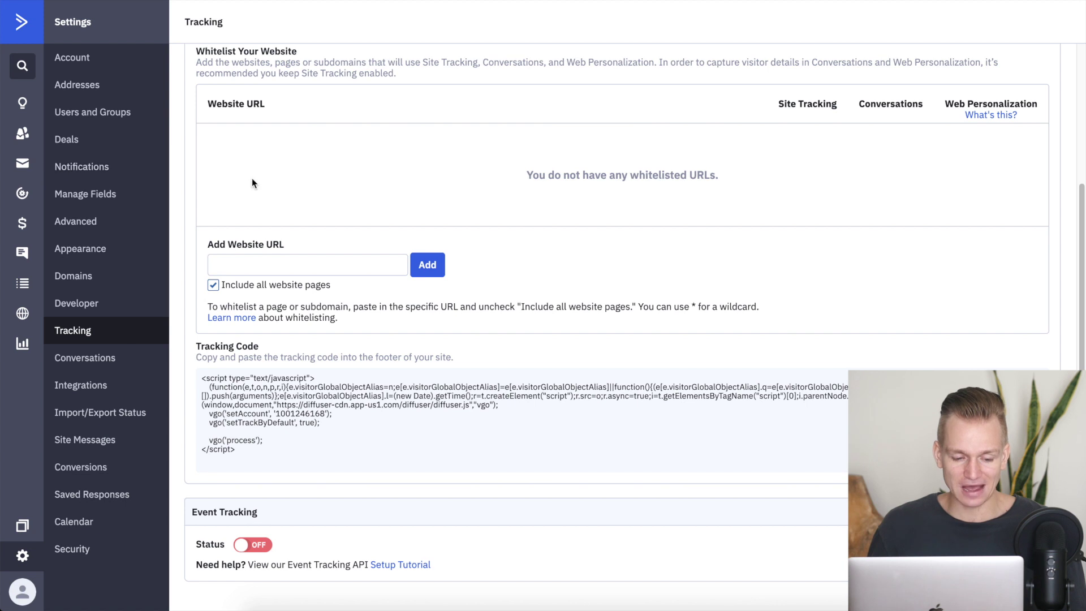
scroll(232, 82, "up", 5)
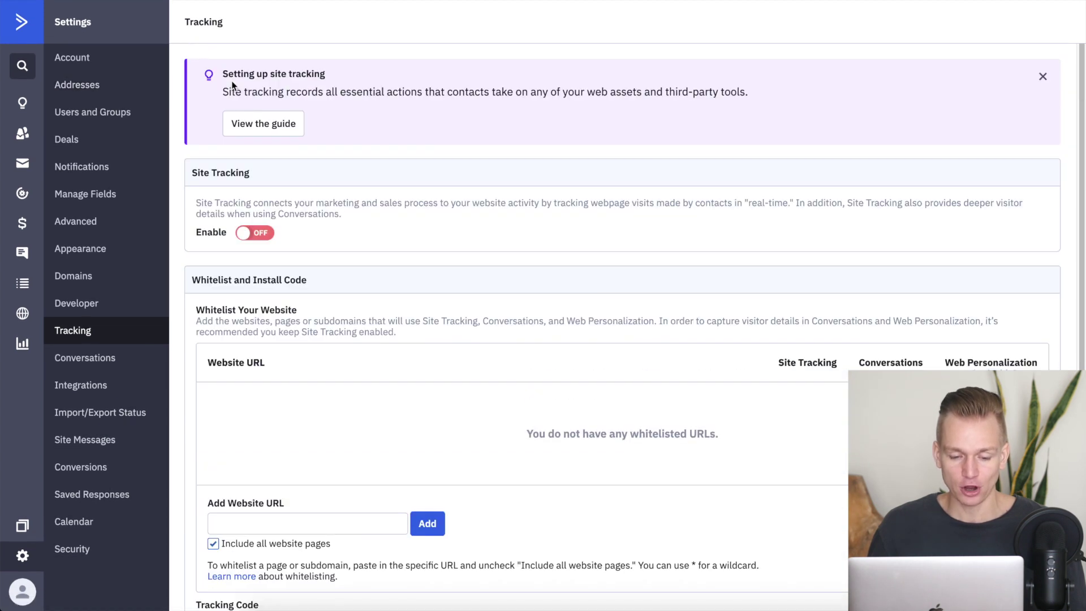
scroll(232, 242, "down", 5)
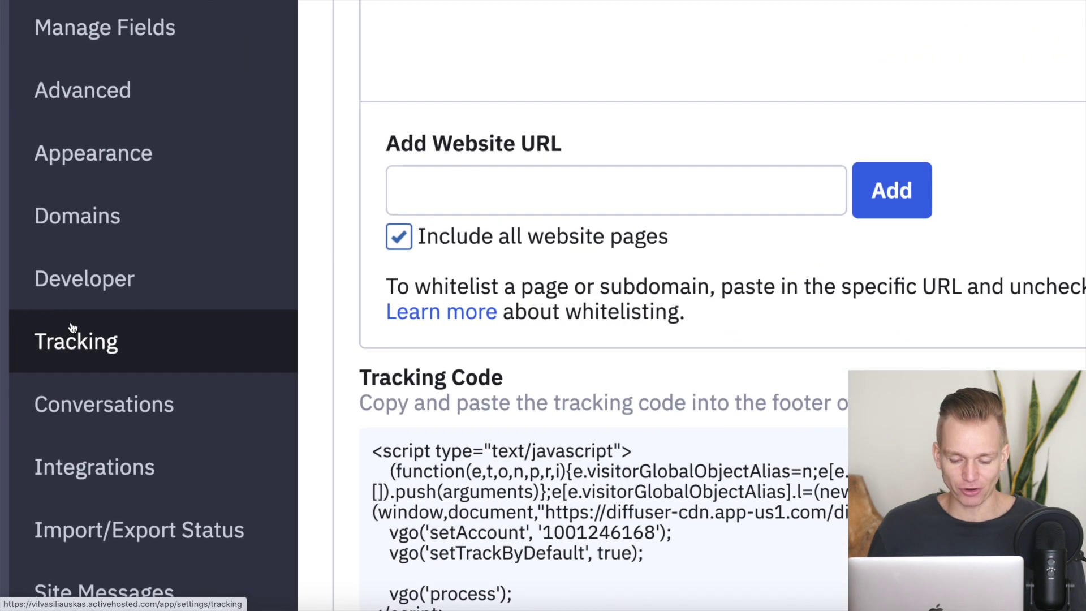
left_click(742, 392)
scroll(742, 392, "down", 3)
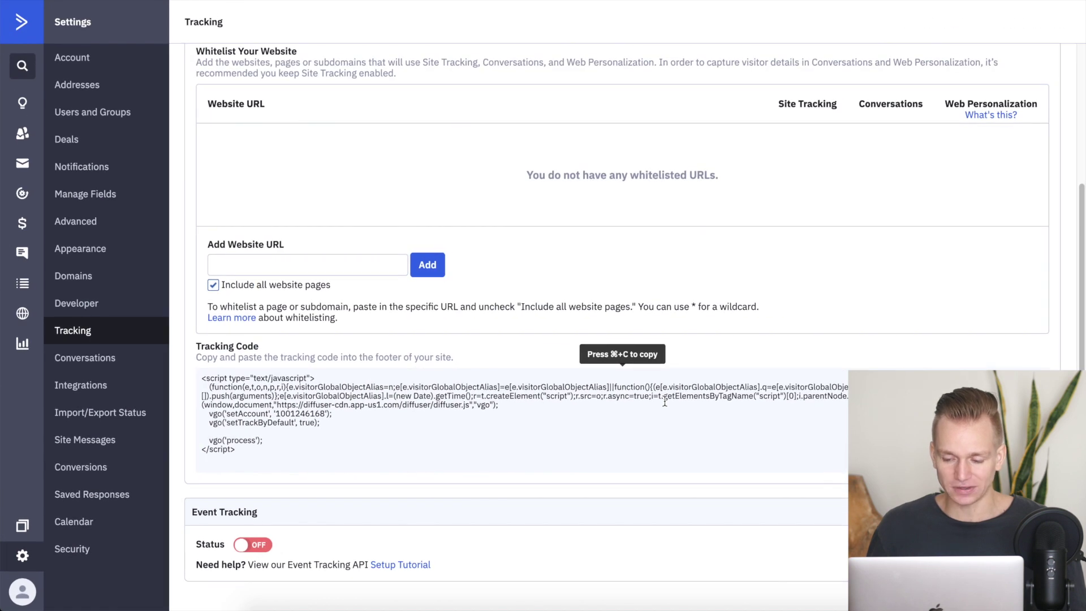
scroll(664, 401, "up", 4)
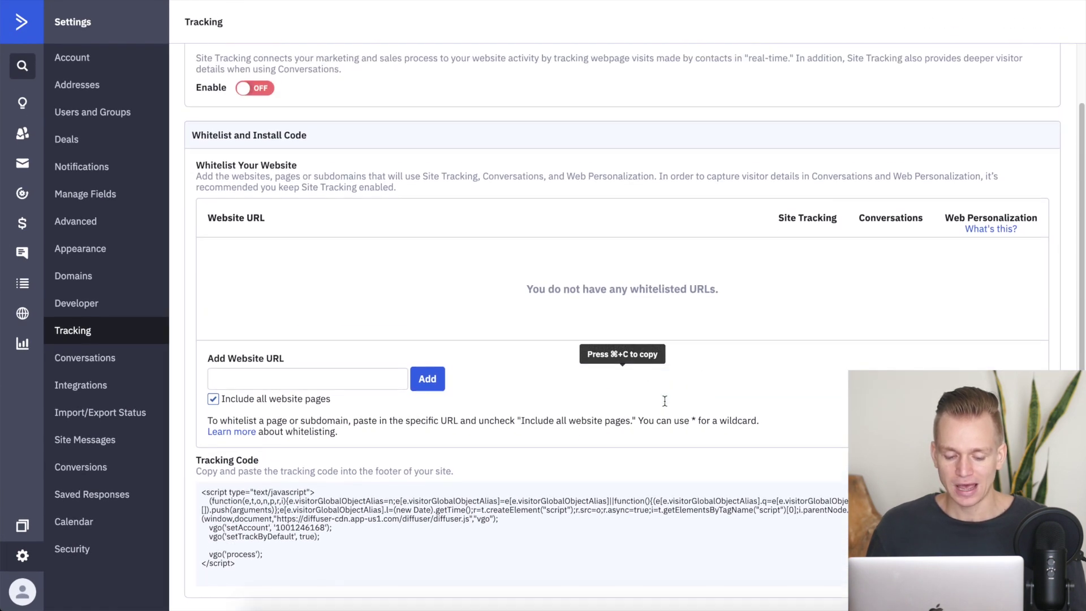
scroll(665, 402, "down", 4)
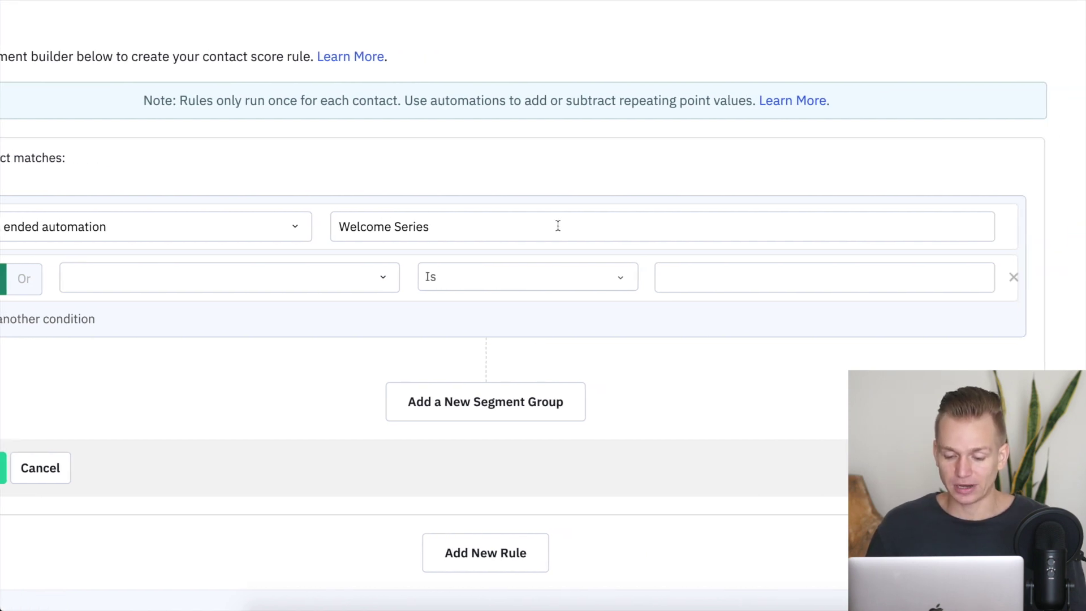
Set the contact score rule's second condition to "Has clicked on a link" for any campaign and any link, joined with Or.
left_click(304, 278)
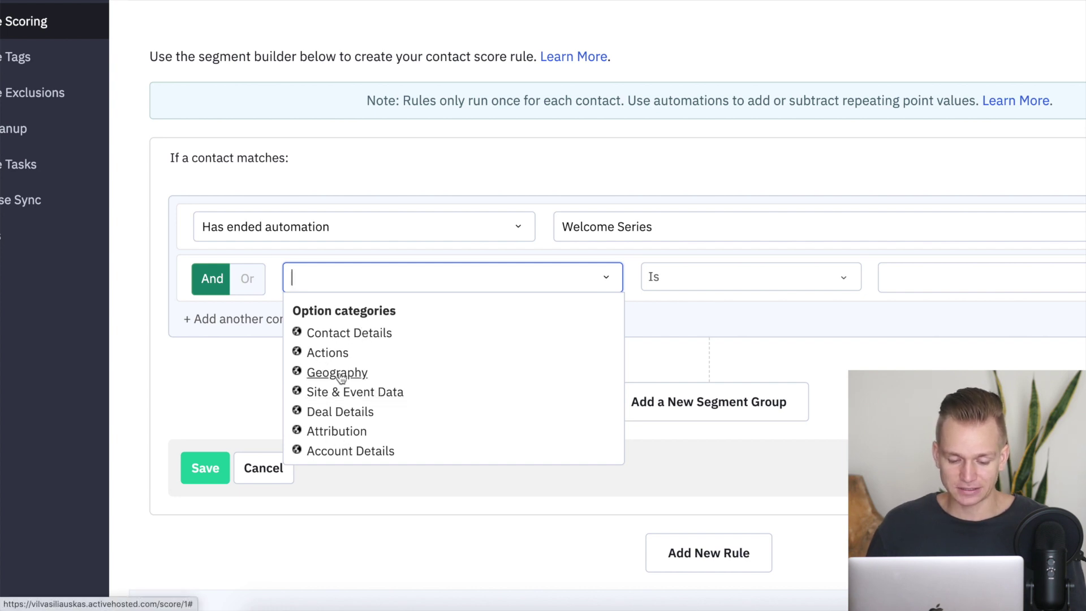
left_click(305, 355)
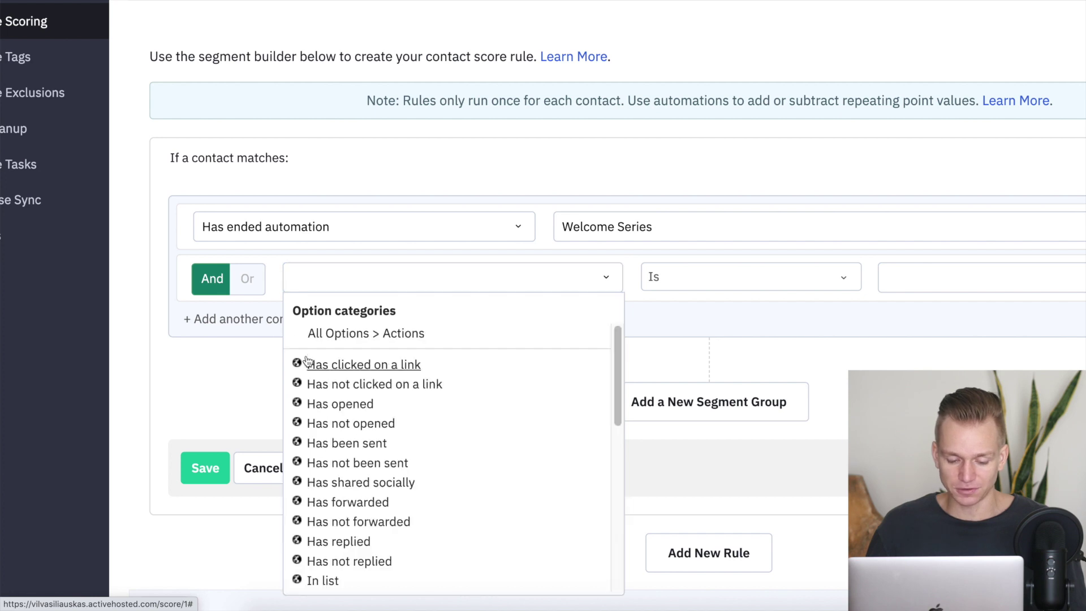
scroll(490, 379, "down", 1)
scroll(490, 379, "up", 1)
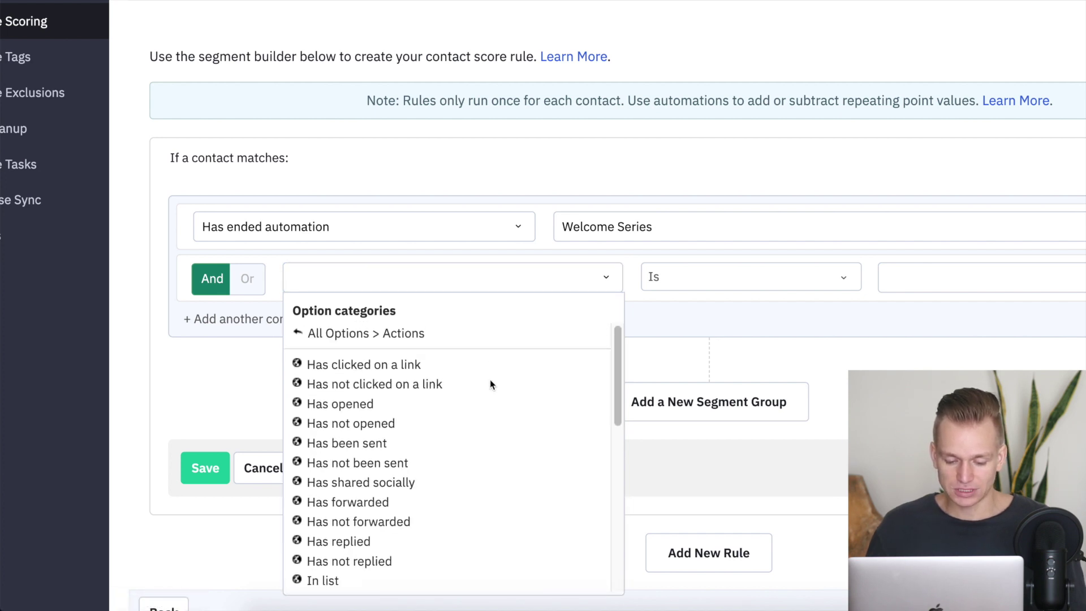
left_click(410, 367)
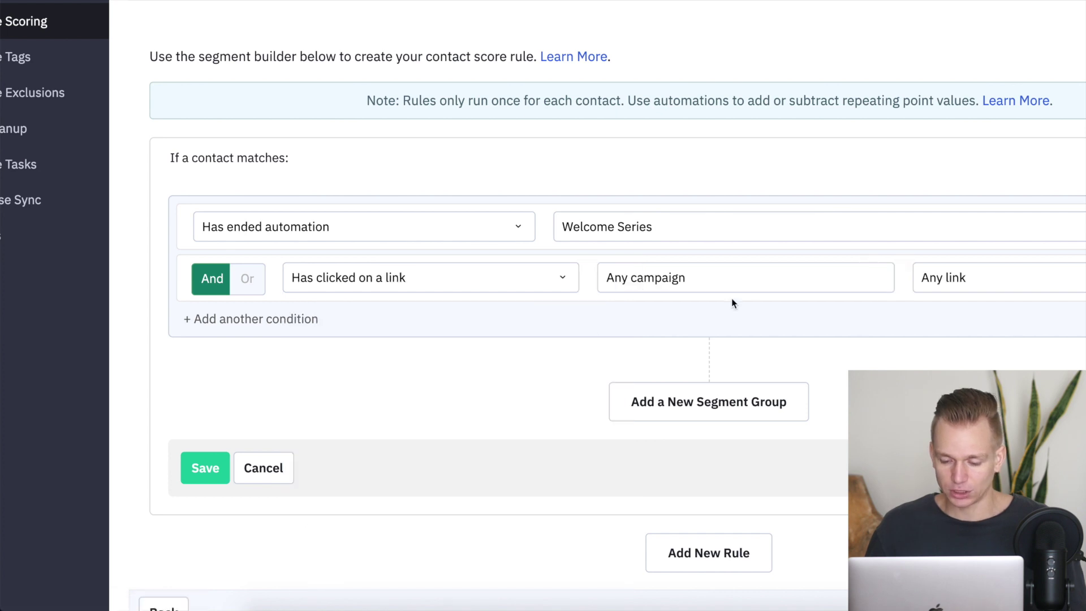
left_click(831, 279)
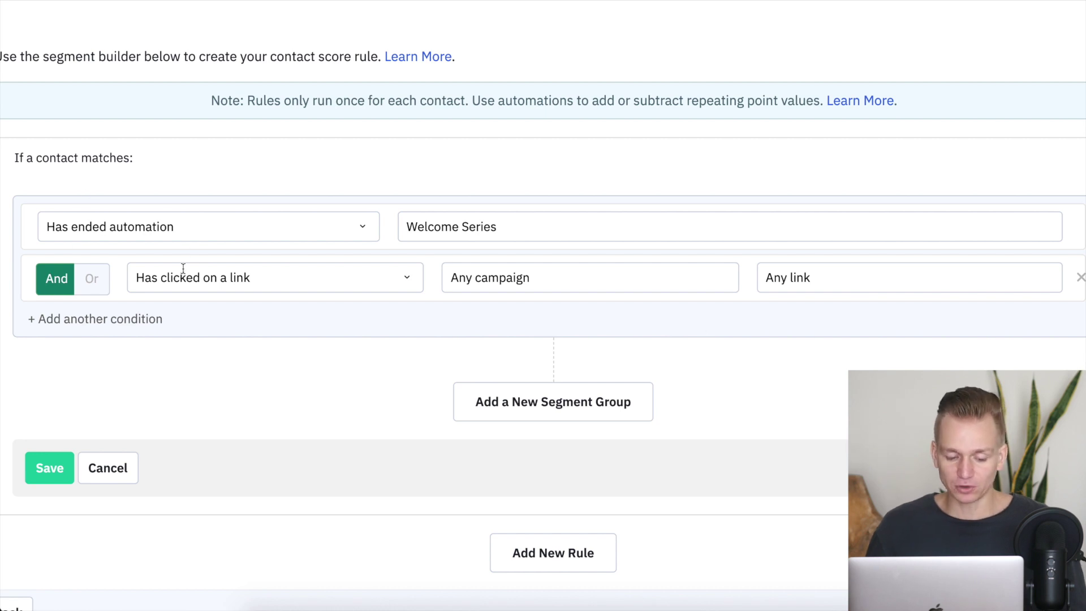
left_click(99, 287)
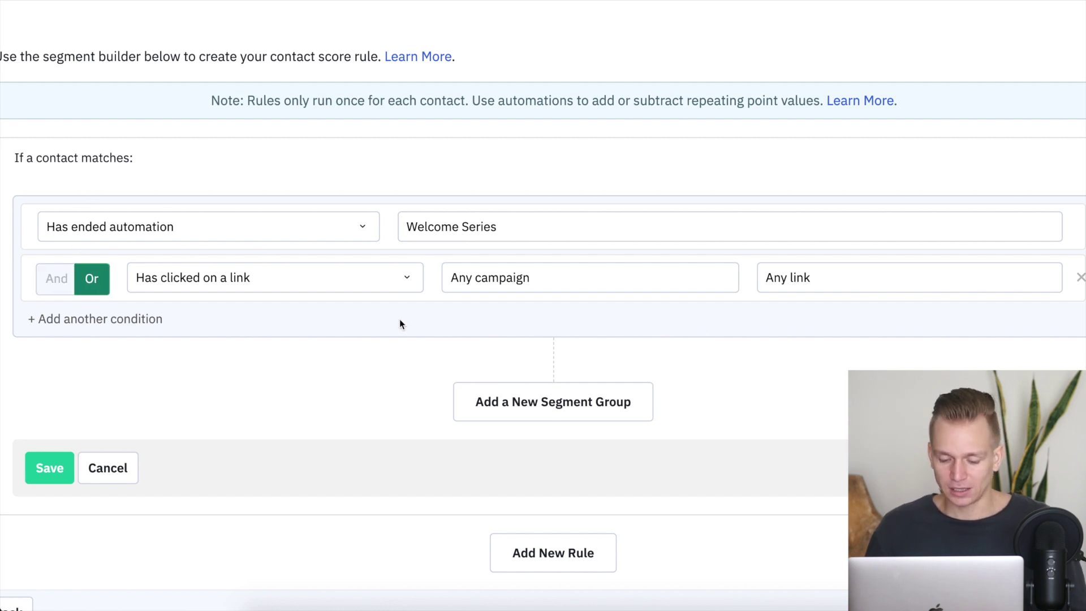
scroll(399, 323, "down", 1)
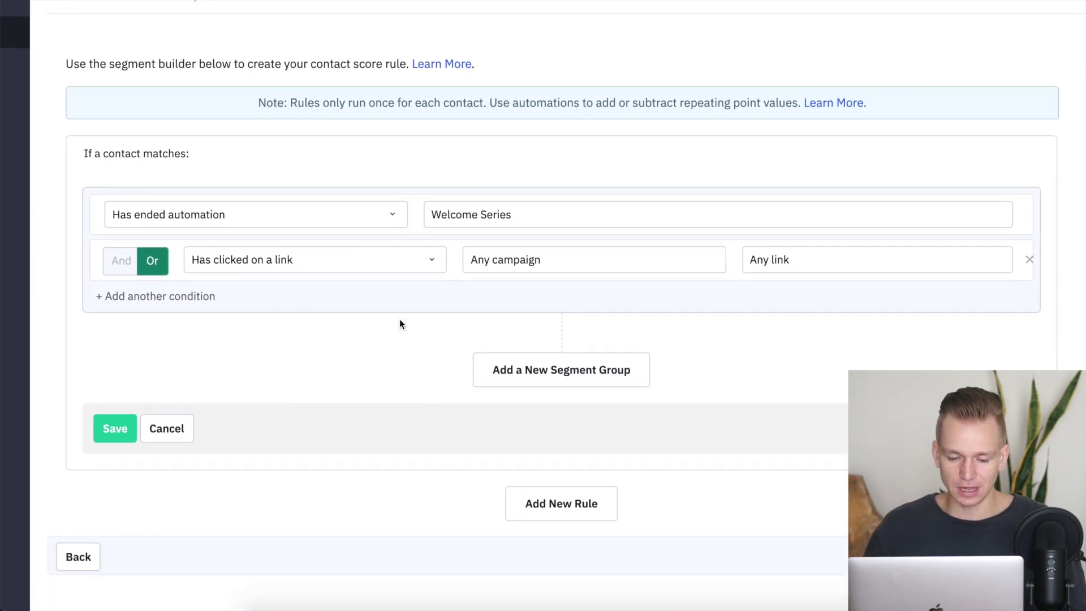
scroll(399, 320, "up", 2)
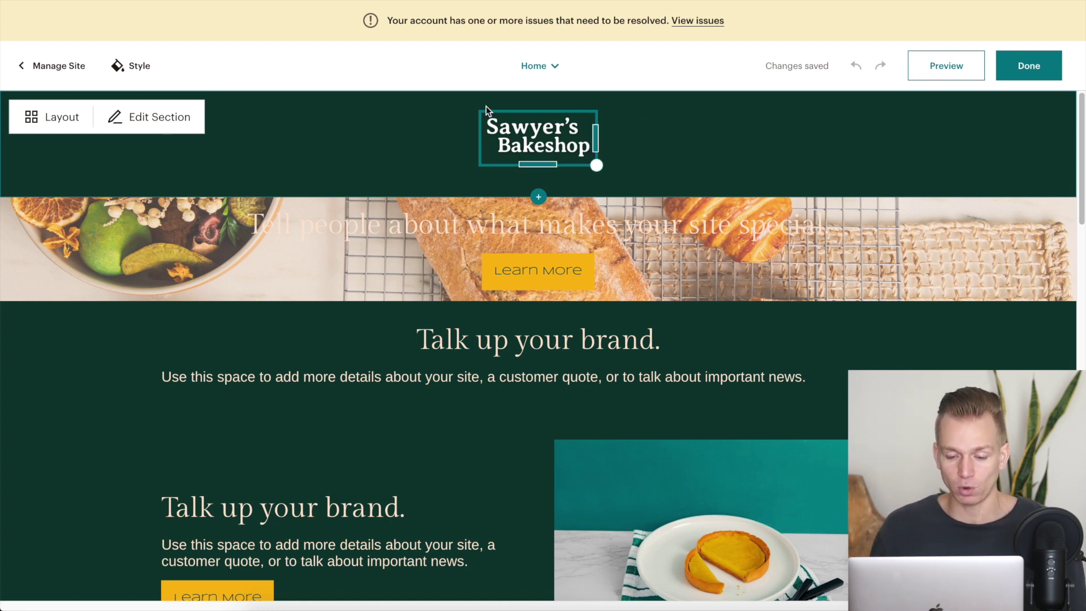
Switch to Mailchimp's website builder and view the Home page's add-page option, the header background options and the logo options.
left_click(557, 67)
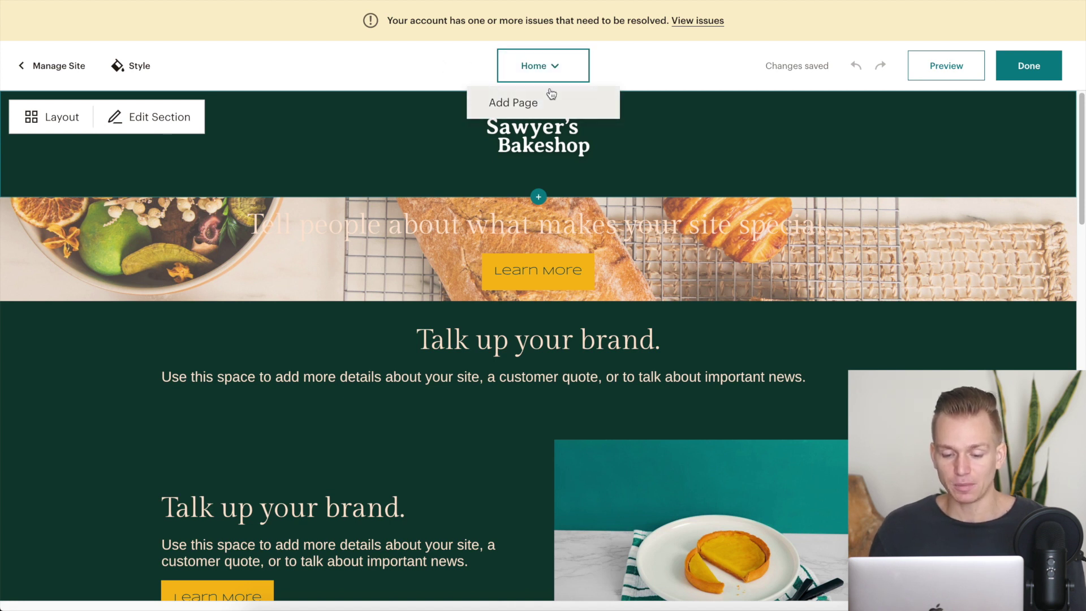
left_click(668, 193)
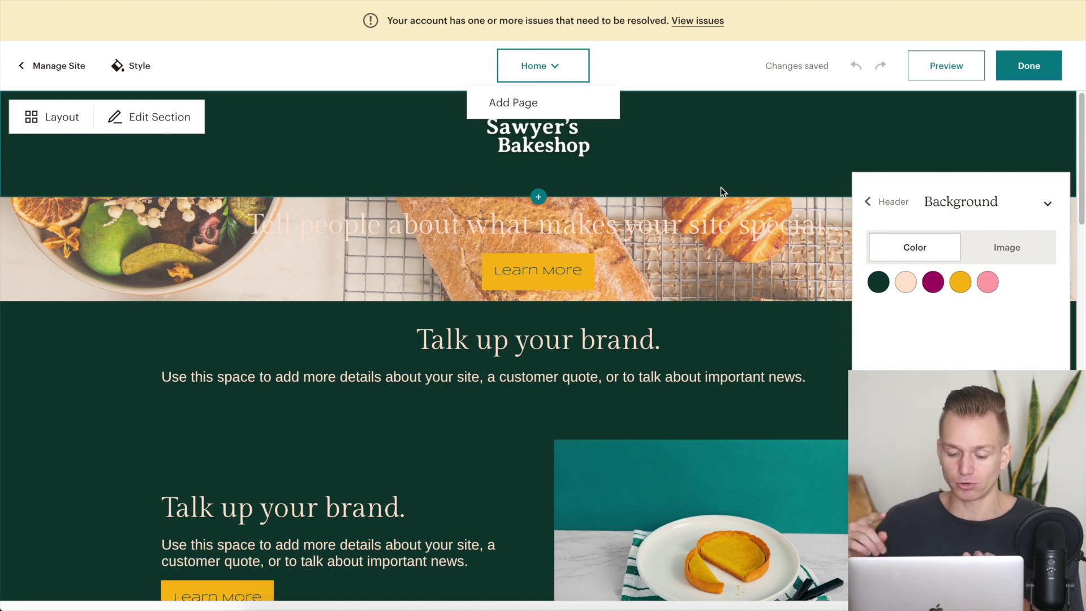
left_click(537, 139)
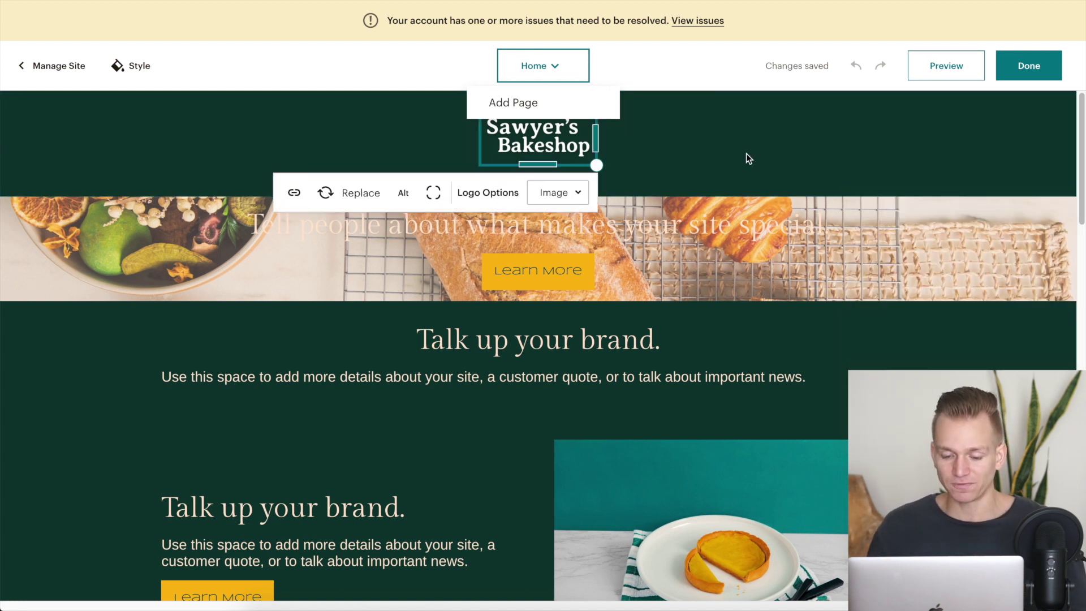
left_click(473, 182)
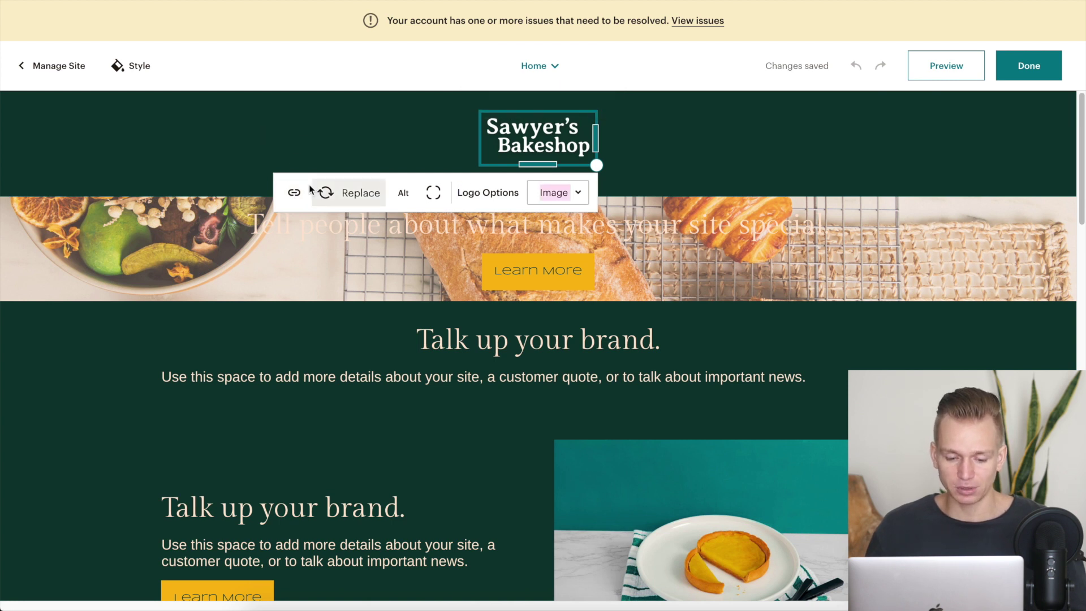
Try the image-first layout on the second Text & Image section and restore its text-first layout.
scroll(702, 262, "down", 2)
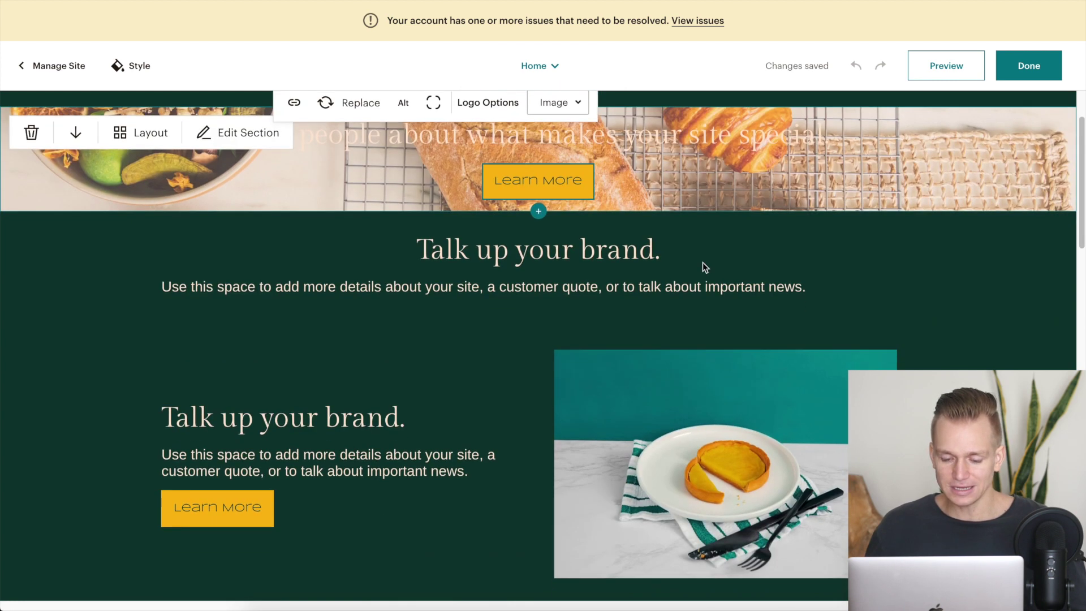
scroll(703, 263, "down", 7)
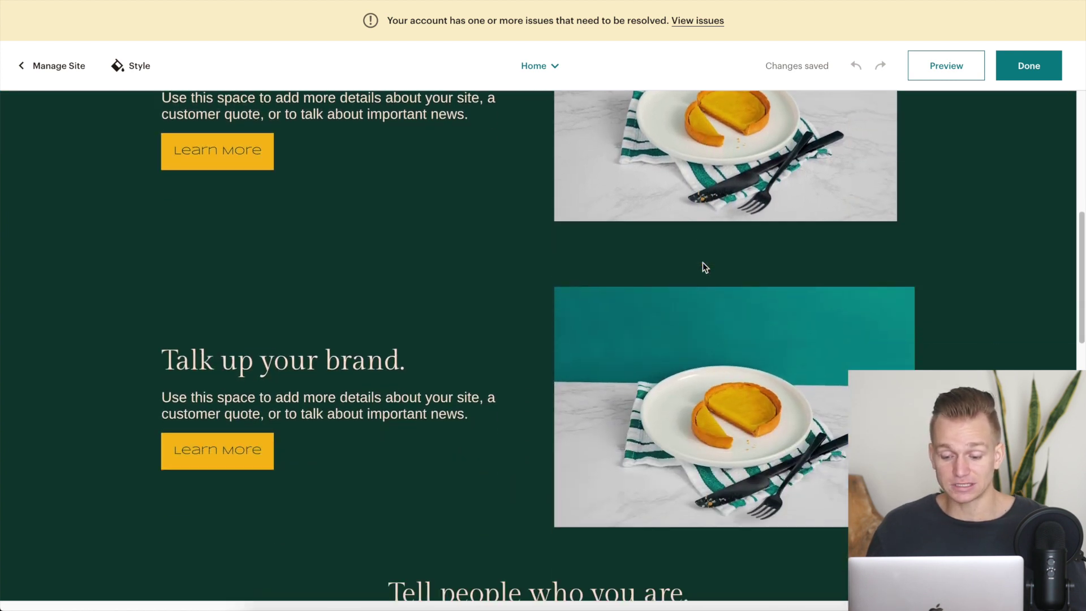
left_click(481, 256)
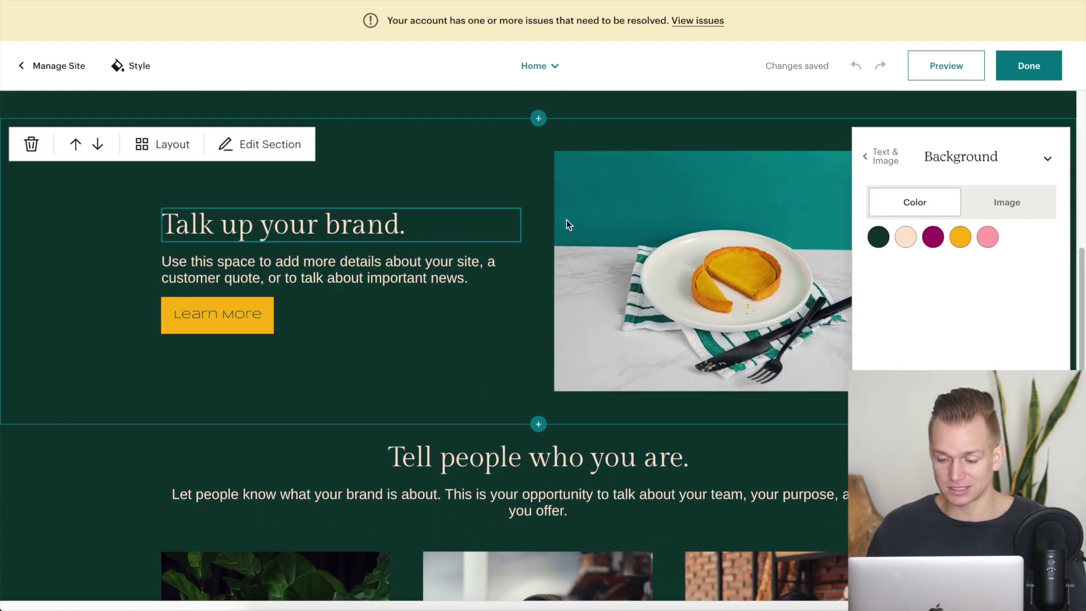
left_click(879, 160)
left_click(944, 221)
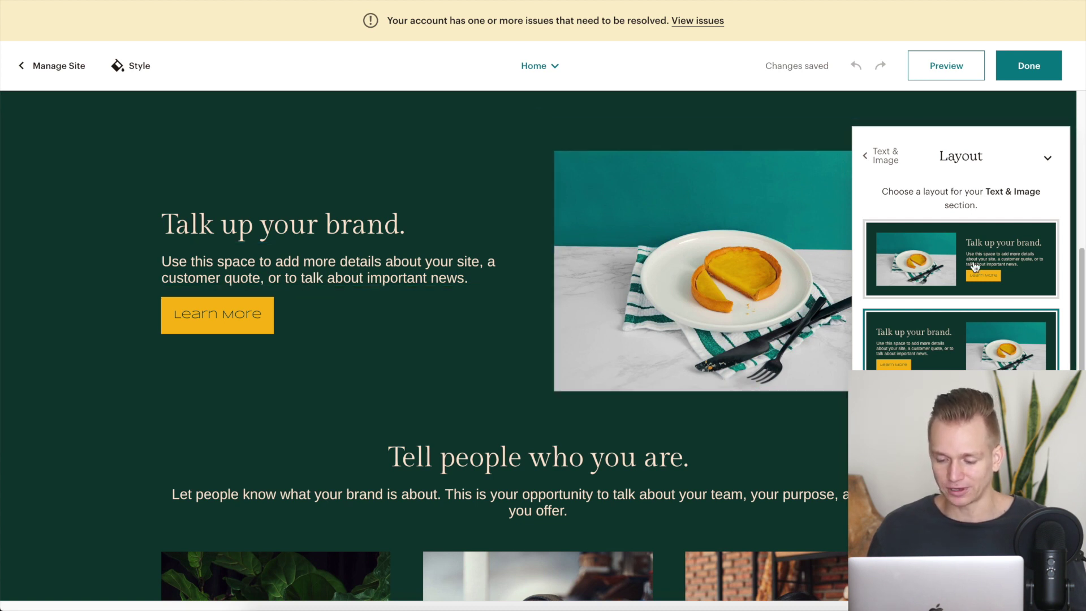
left_click(941, 274)
left_click(928, 341)
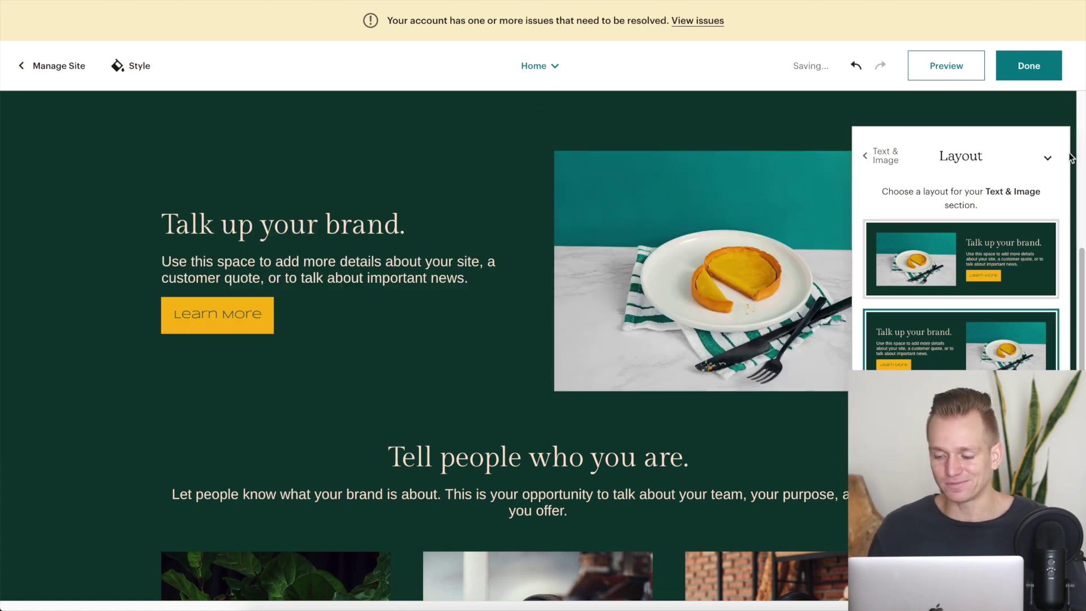
left_click(1050, 160)
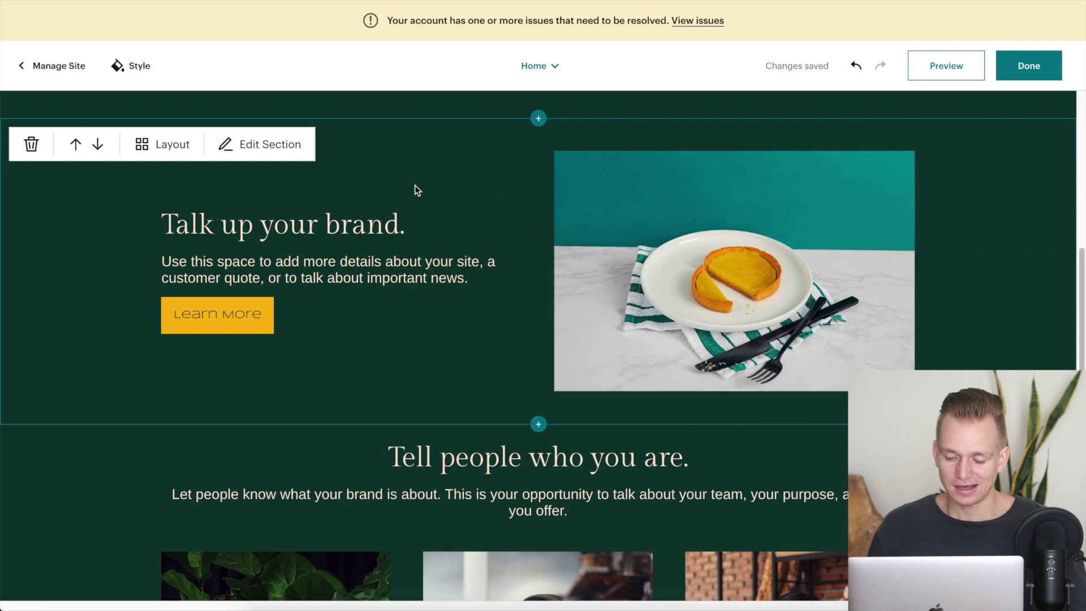
Review the website template's sections, from the banner and brand blocks to the team, contact and footer sections.
scroll(856, 360, "down", 8)
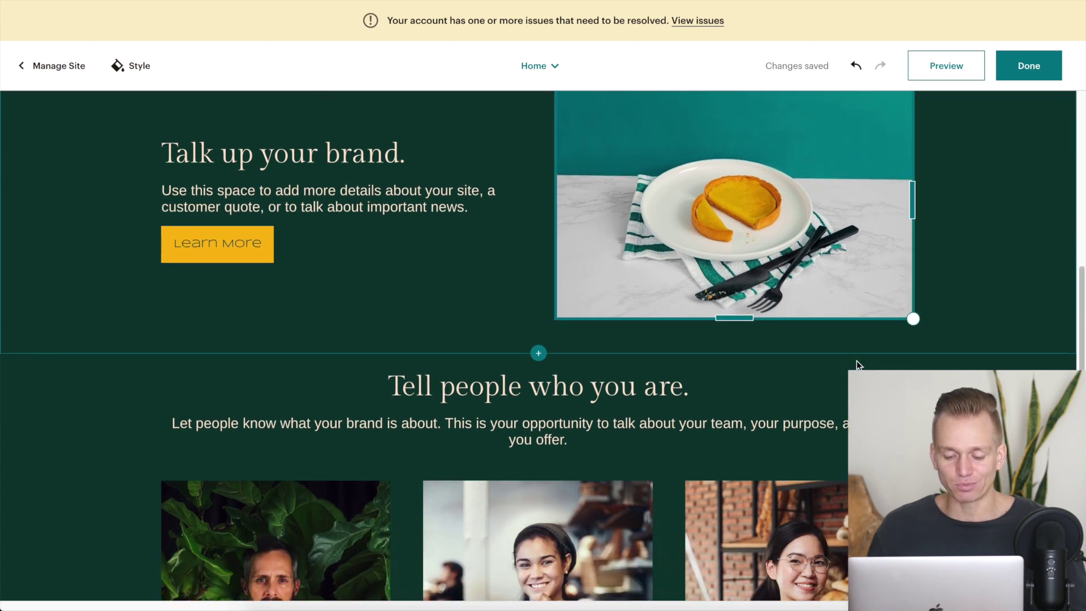
scroll(856, 361, "down", 7)
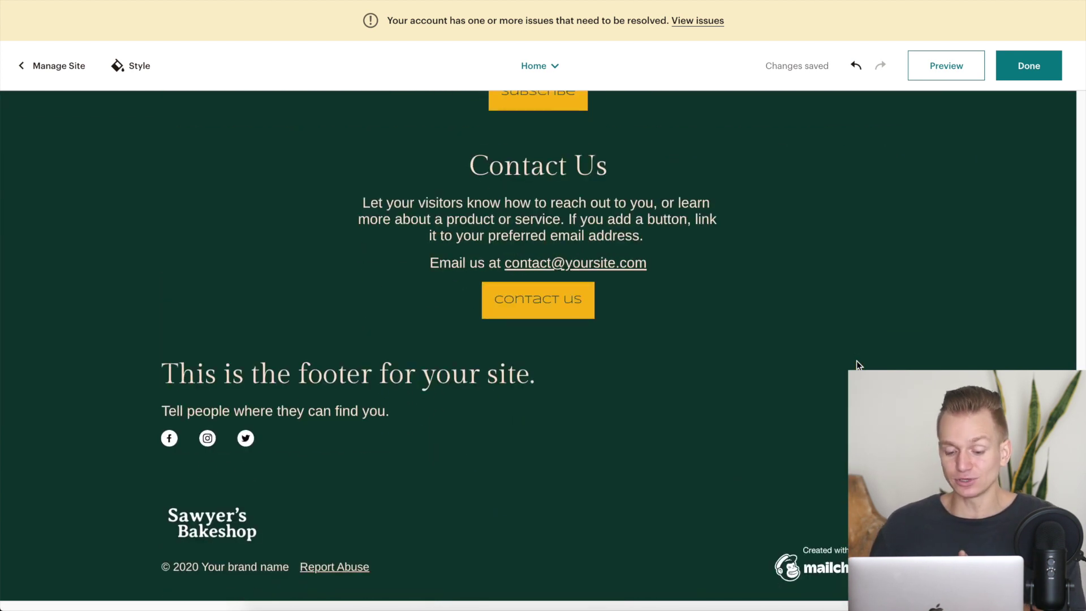
scroll(856, 361, "up", 3)
scroll(856, 361, "up", 9)
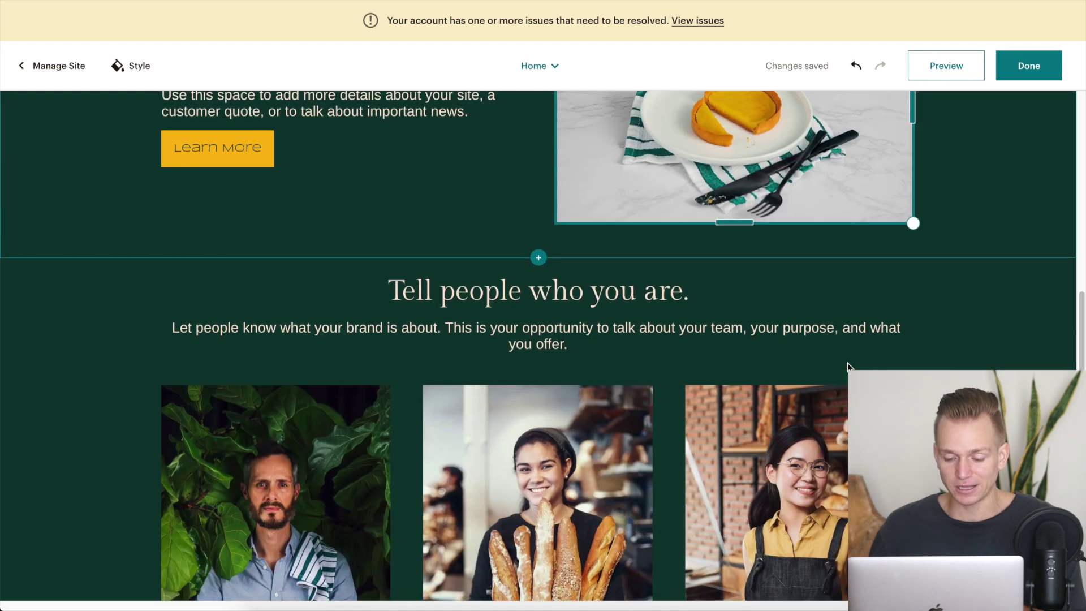
scroll(928, 297, "up", 7)
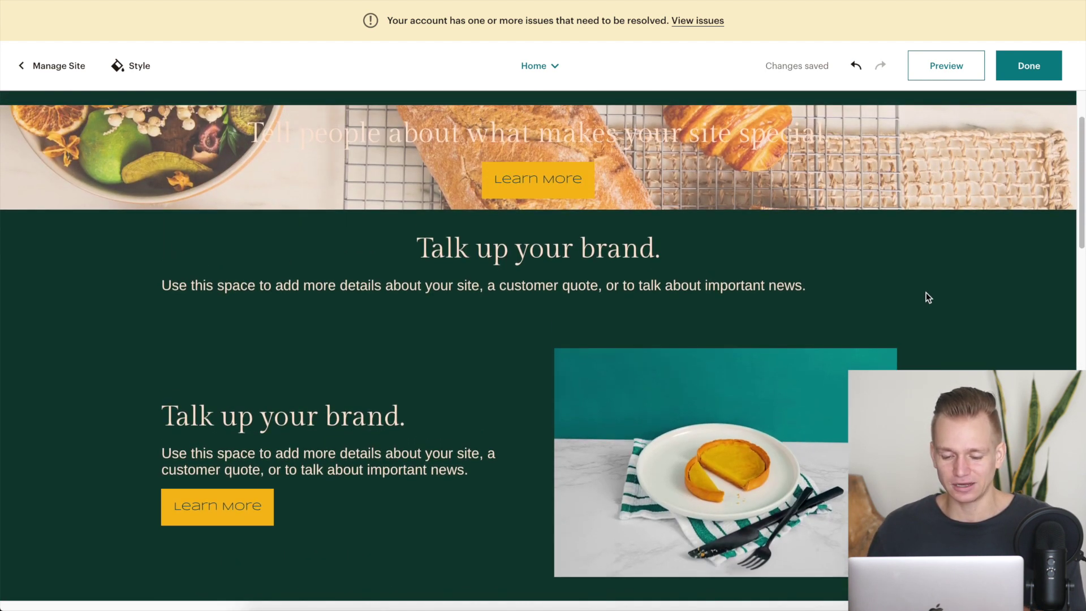
scroll(928, 297, "down", 8)
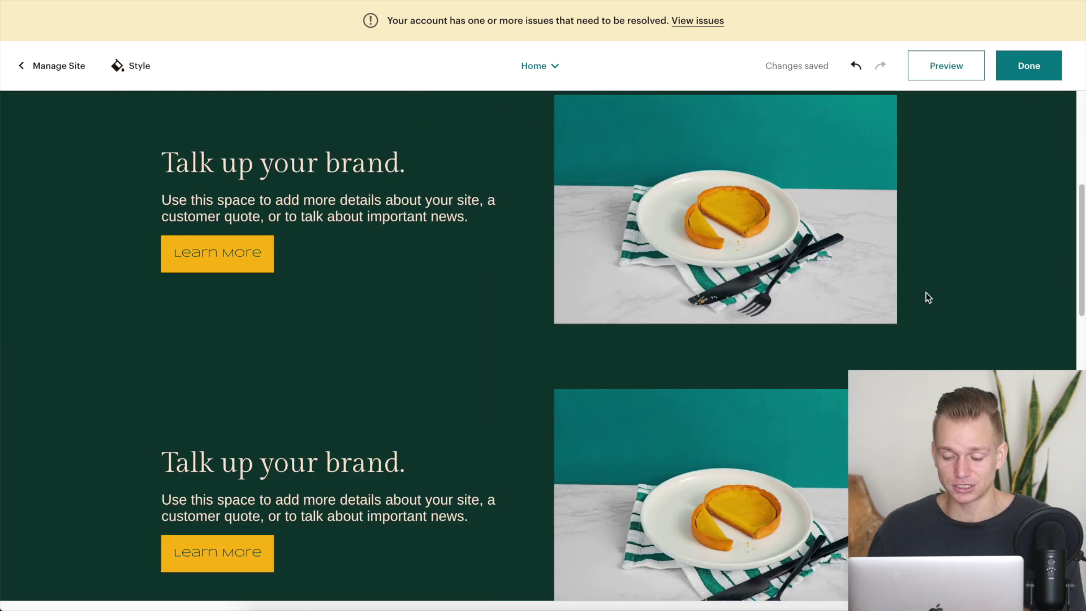
scroll(925, 294, "down", 4)
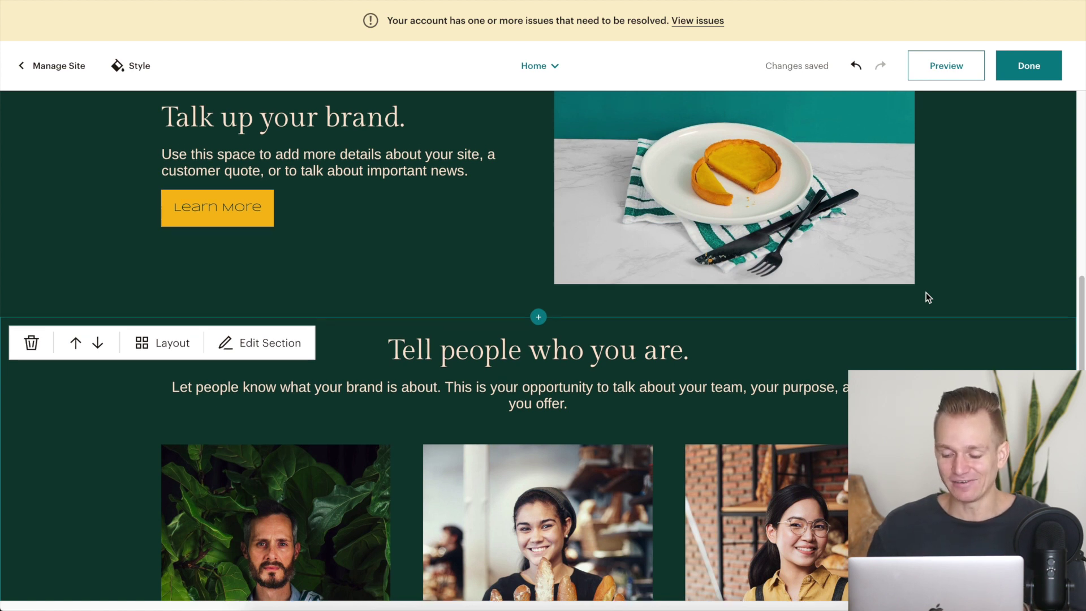
scroll(517, 264, "up", 2)
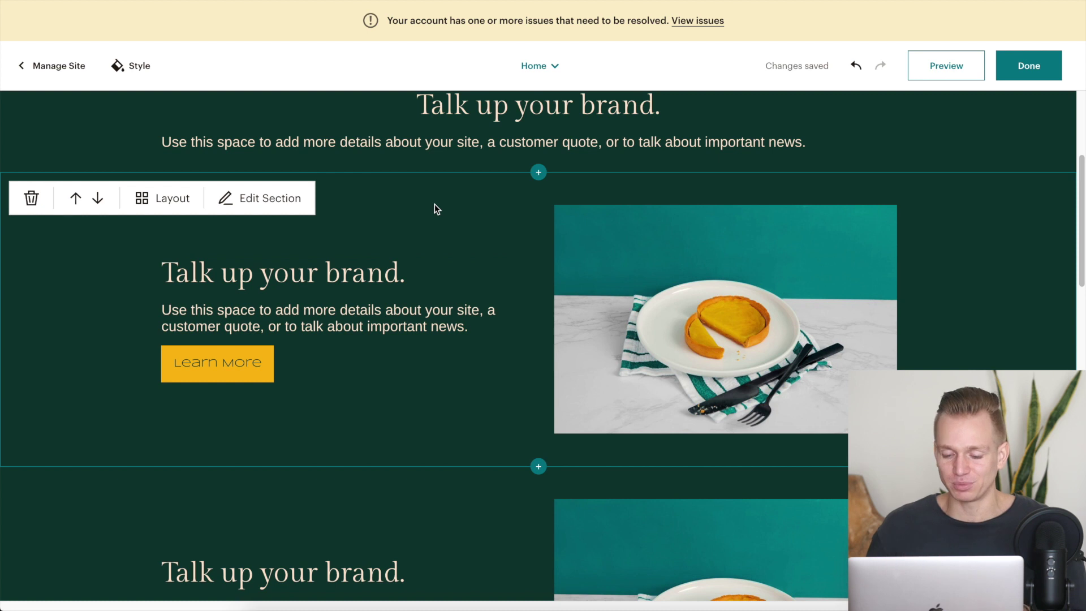
scroll(540, 141, "up", 4)
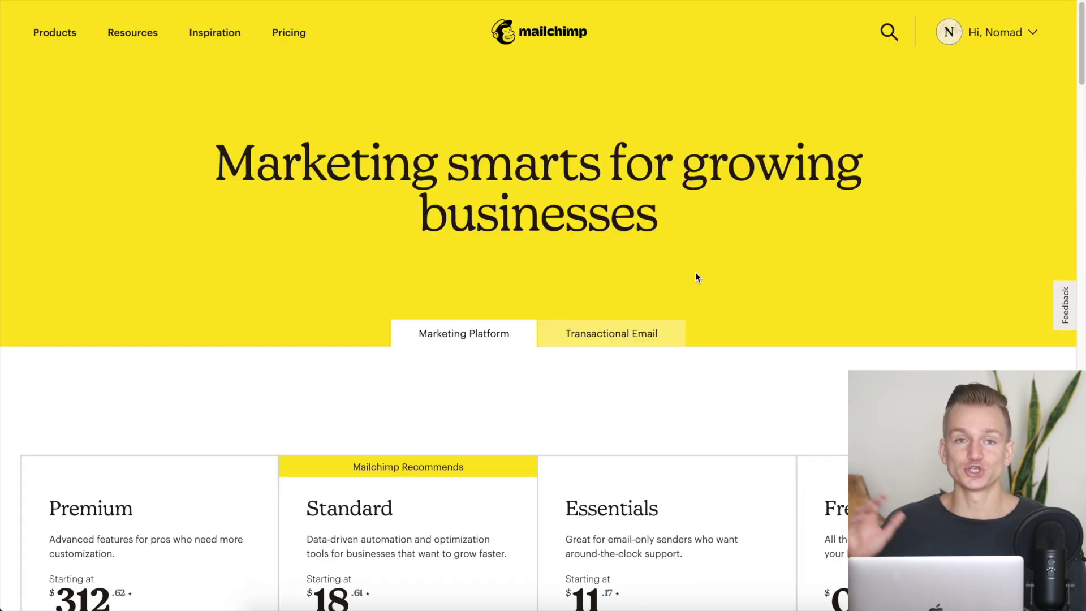
Switch to Mailchimp's pricing page and compare the prices, contact limits and features of the Premium, Standard, Essentials and Free plans.
scroll(694, 272, "down", 3)
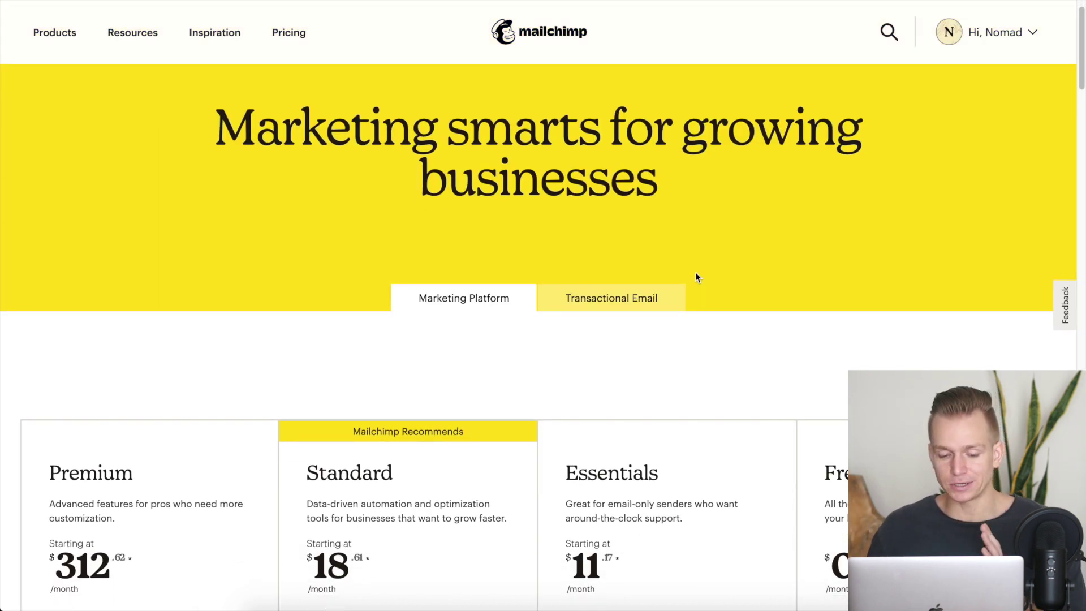
scroll(694, 277, "down", 3)
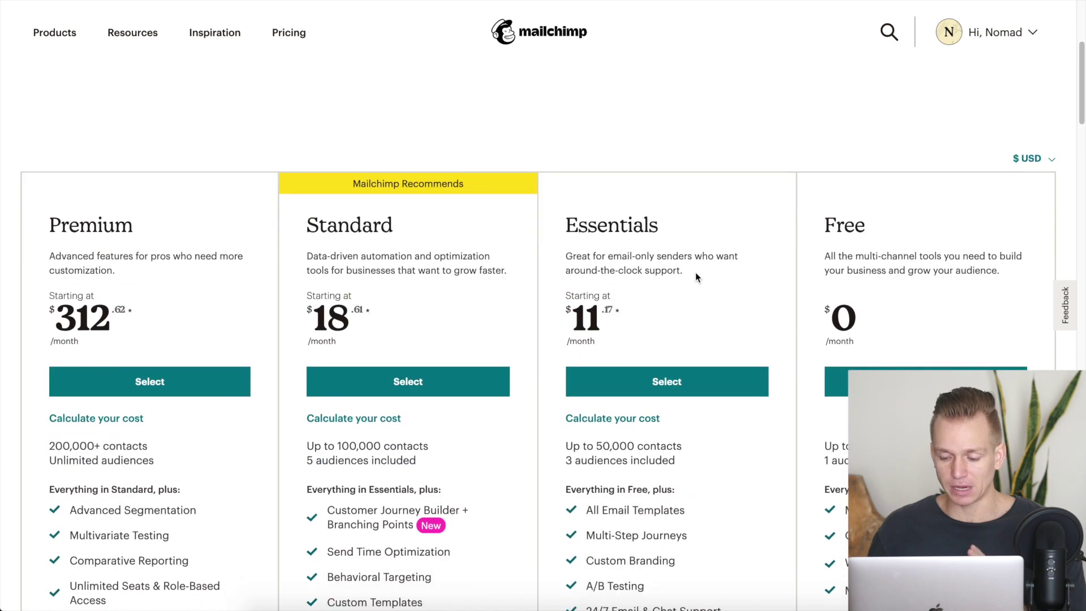
scroll(921, 188, "up", 5)
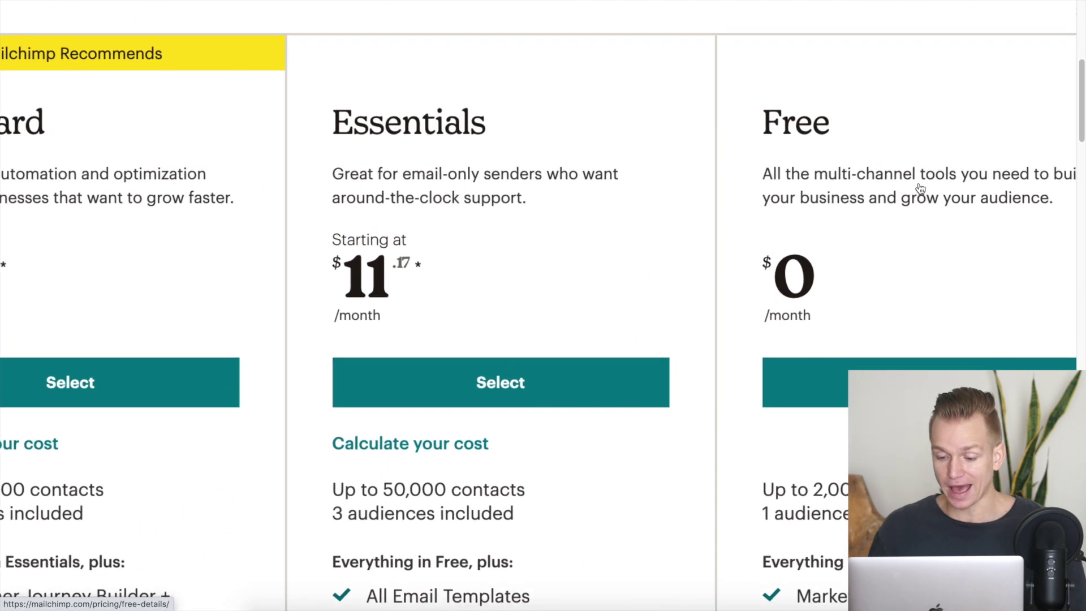
scroll(921, 188, "down", 5)
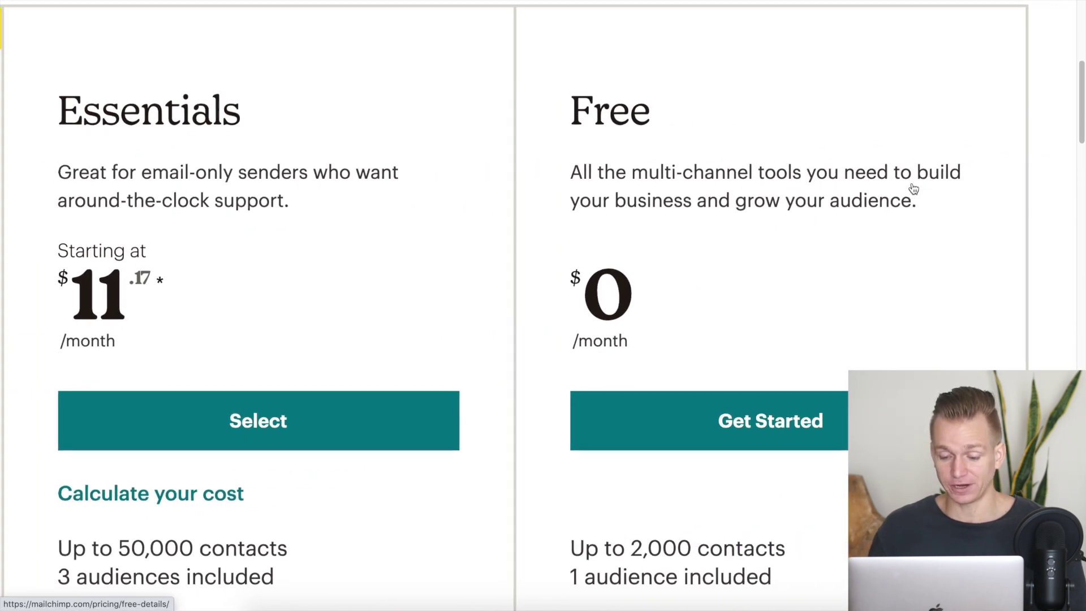
scroll(913, 188, "down", 3)
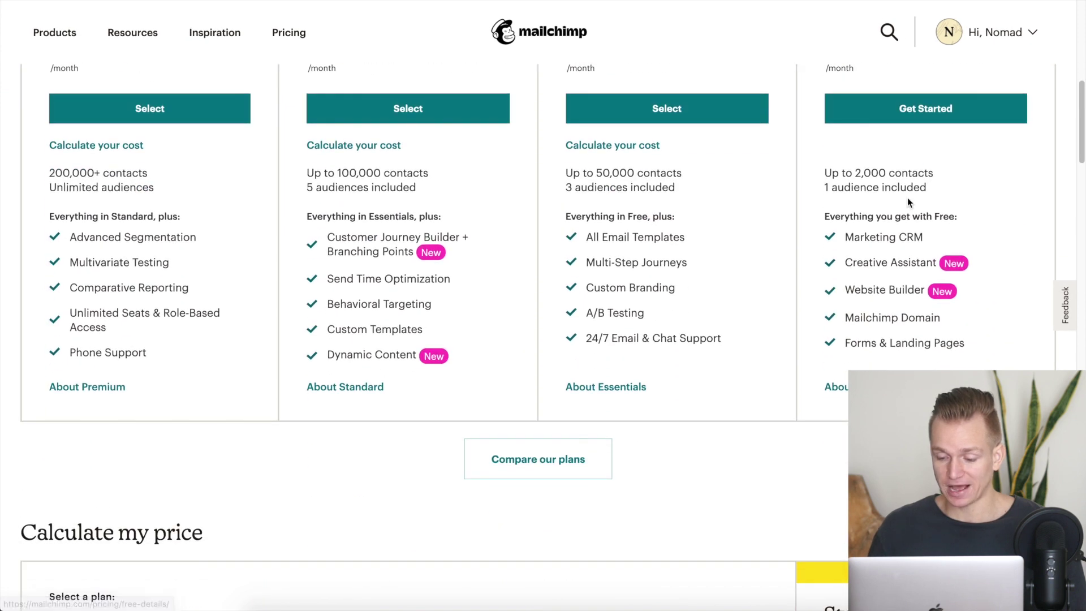
scroll(932, 189, "up", 5)
scroll(932, 188, "down", 5)
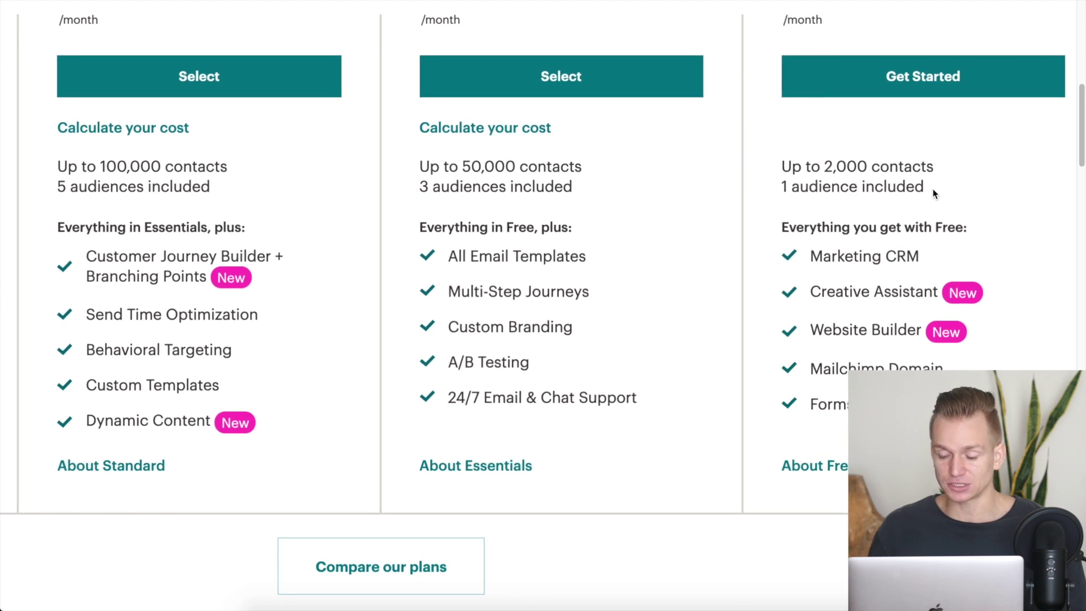
scroll(932, 189, "down", 3)
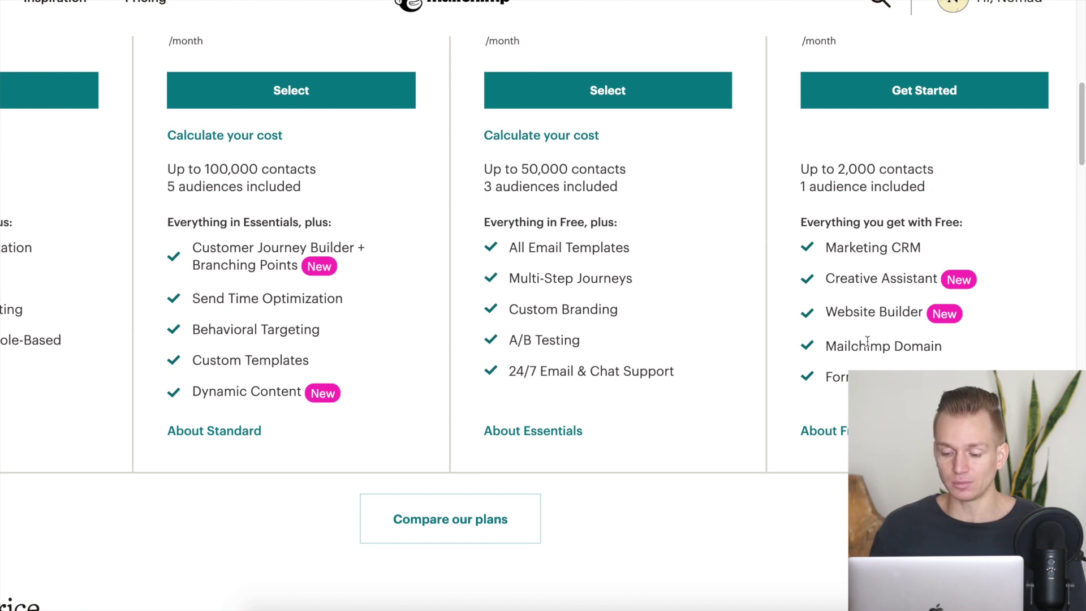
scroll(985, 279, "up", 1)
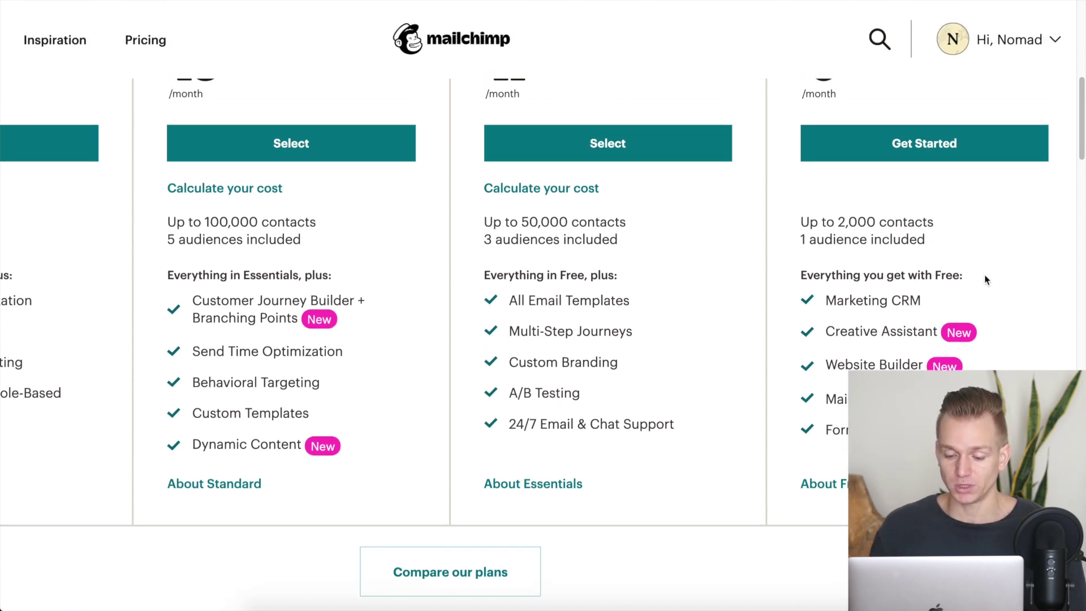
scroll(985, 280, "down", 1)
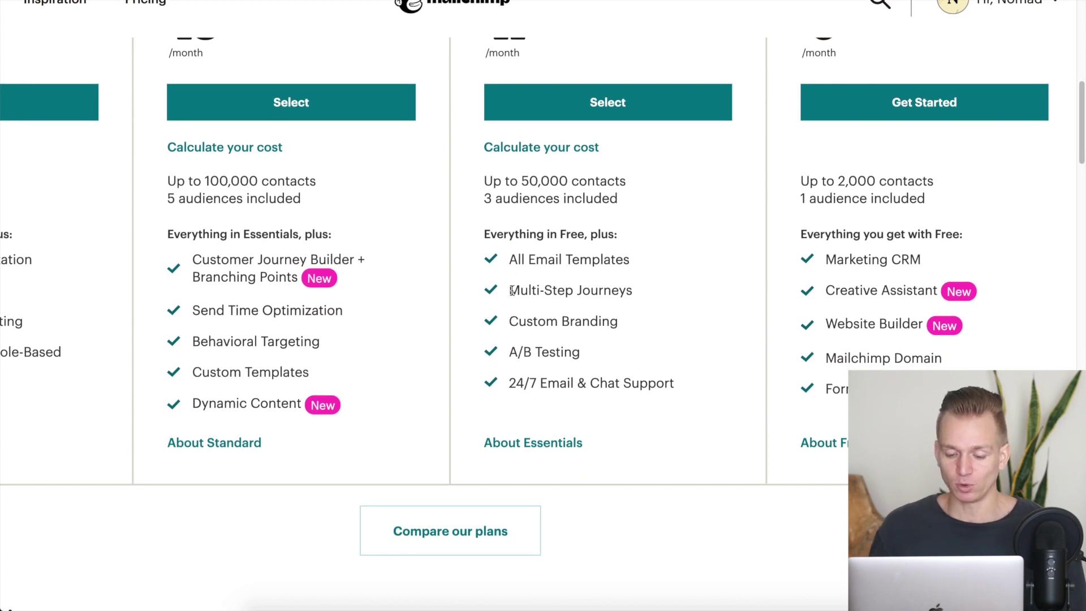
Highlight Multi-Step Journeys in the Essentials plan and Customer Journey Builder + Branching Points in the Standard plan, and clear the selection.
left_click_drag(509, 291, 618, 290)
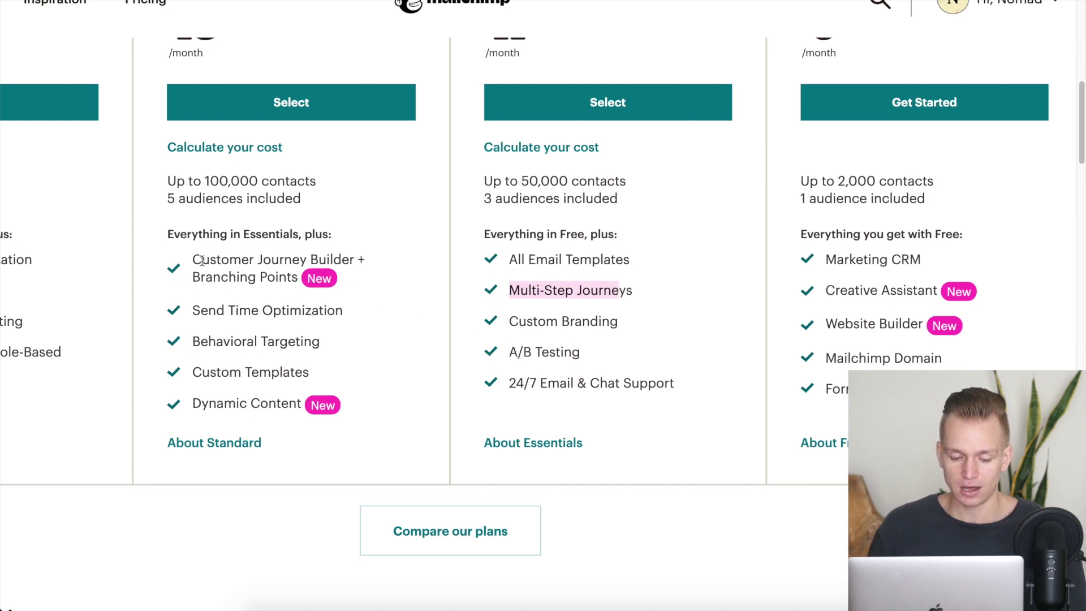
left_click_drag(193, 260, 328, 277)
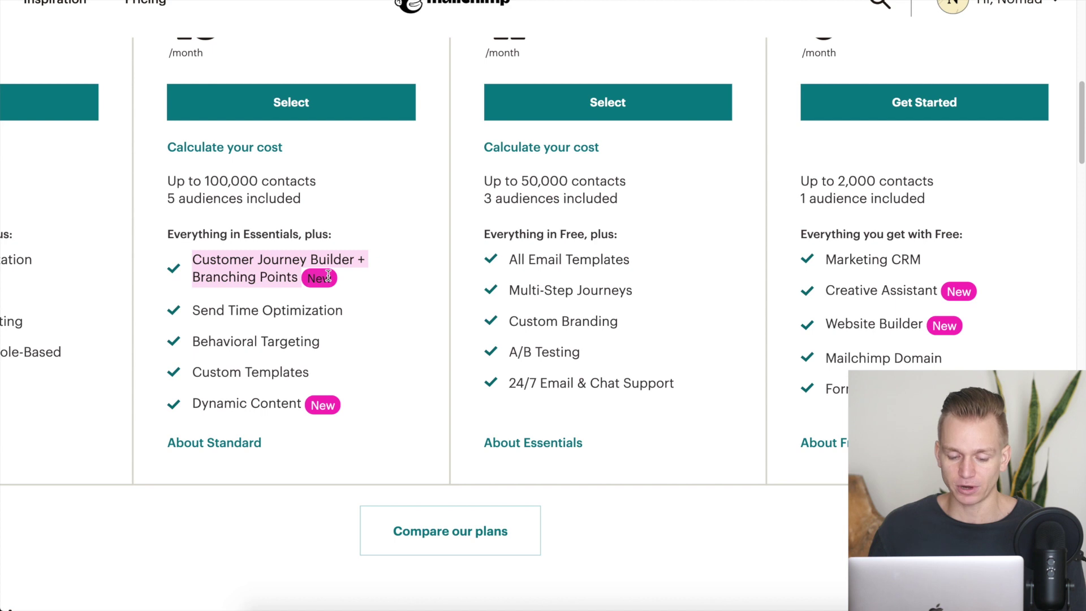
left_click(751, 500)
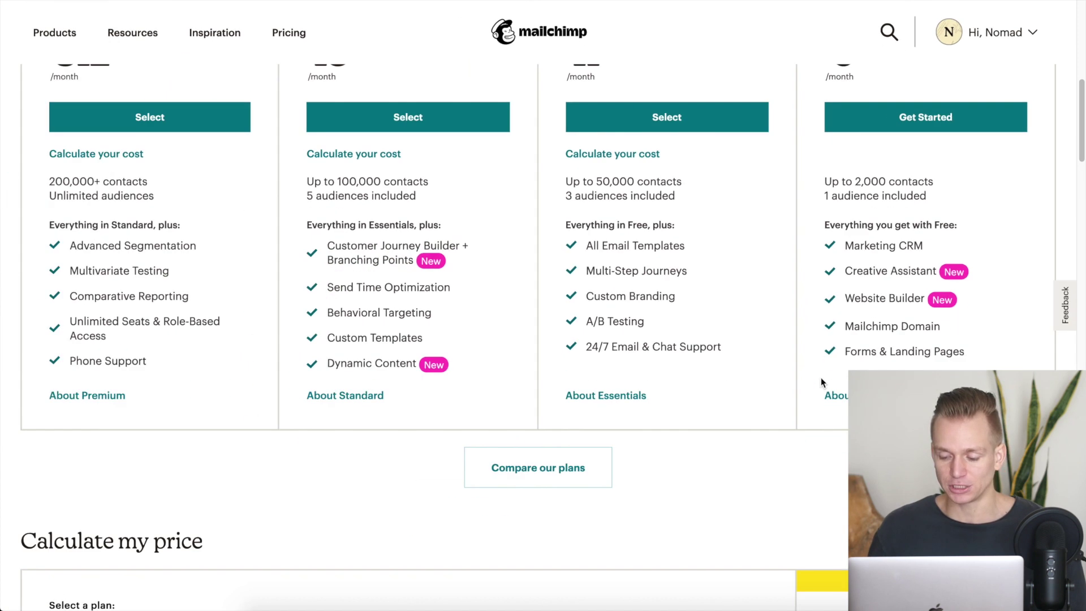
Compare the Standard and Essentials plans' starting prices, contact limits and features with those of the Premium and Free plans.
scroll(927, 290, "up", 3)
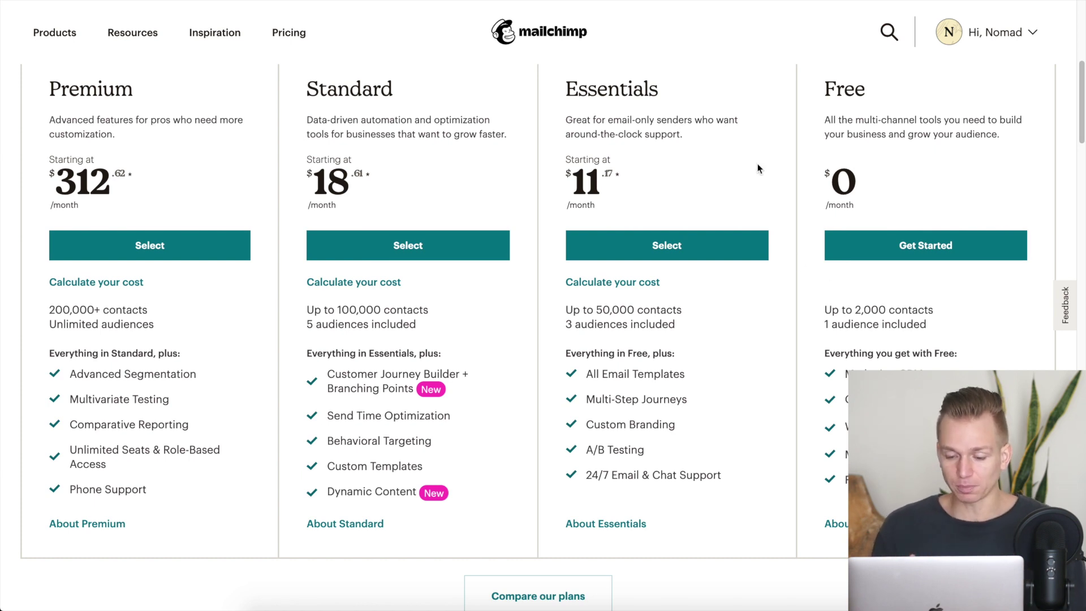
scroll(758, 169, "up", 2)
scroll(758, 169, "down", 1)
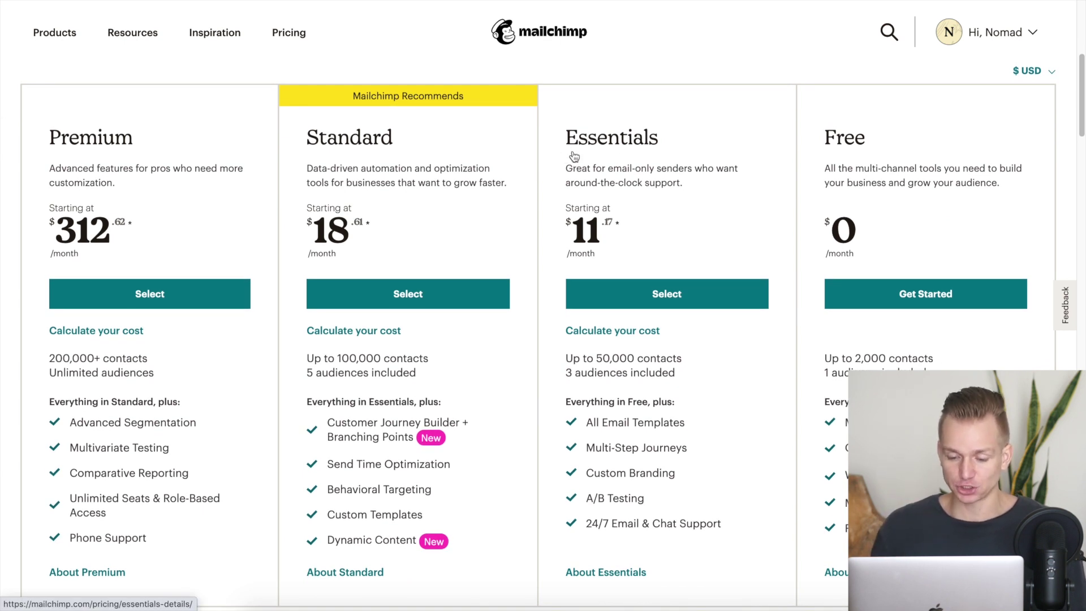
scroll(574, 156, "up", 5)
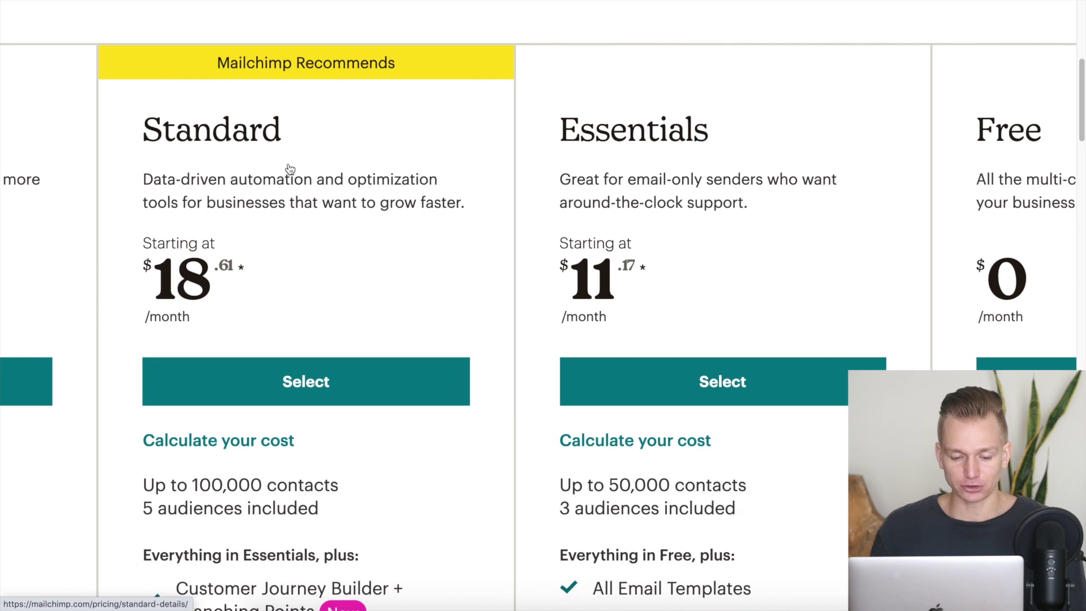
scroll(290, 168, "down", 5)
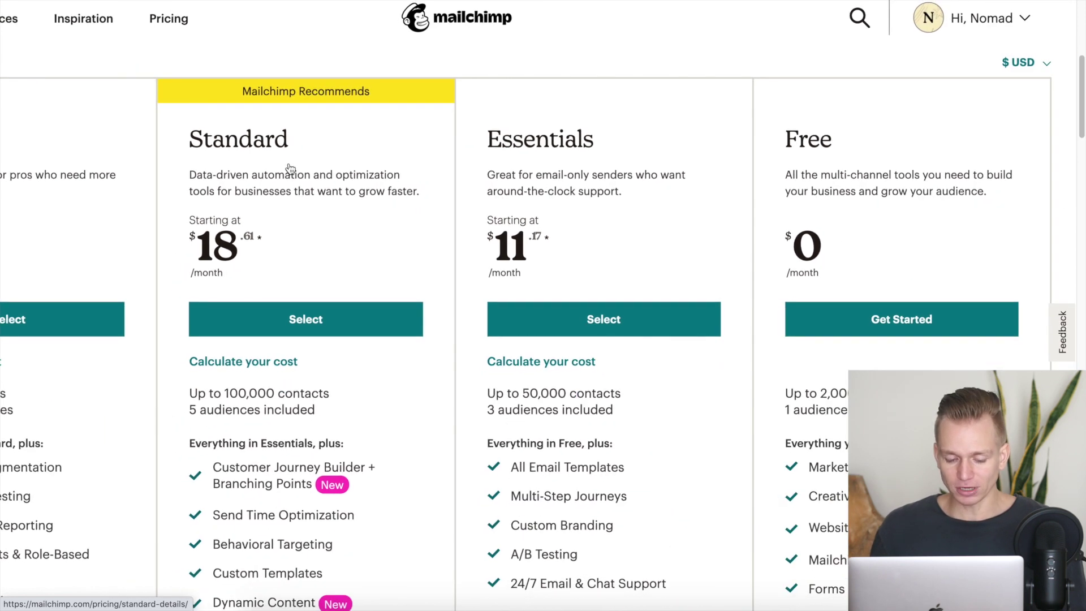
scroll(288, 169, "down", 3)
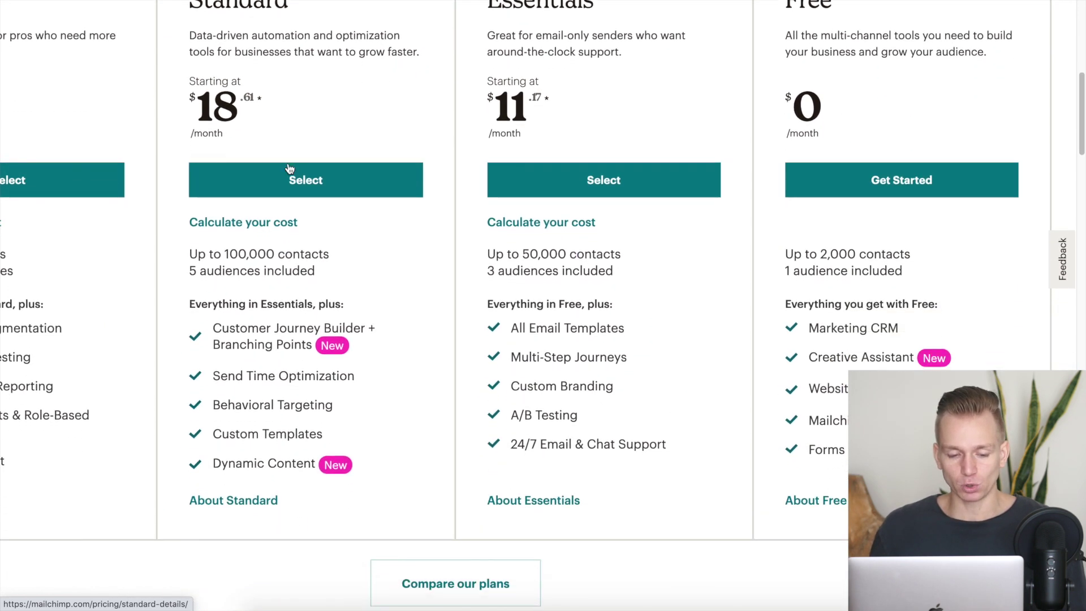
scroll(395, 287, "down", 3)
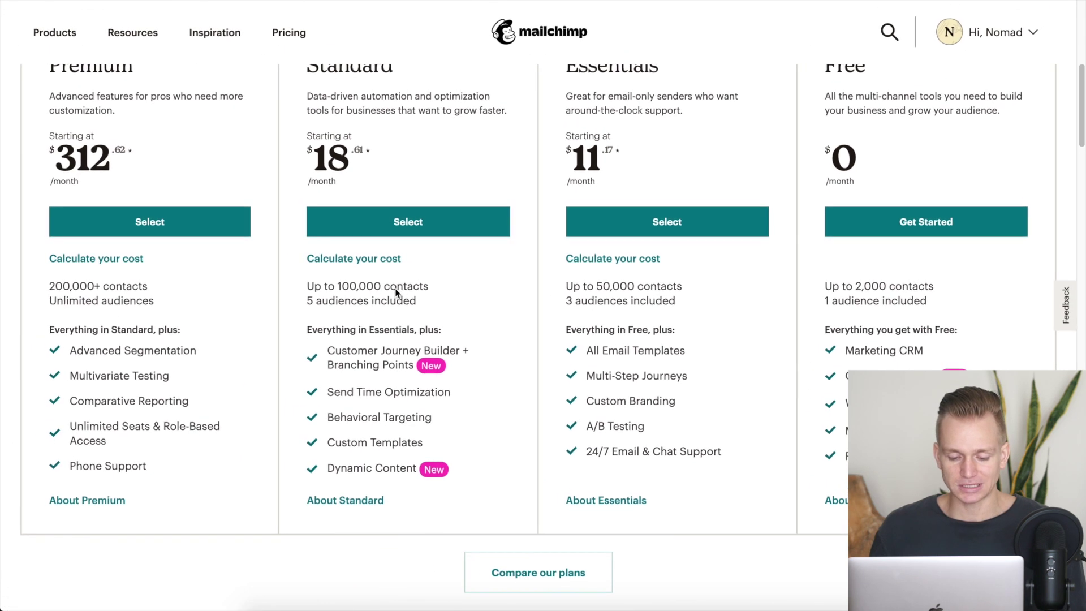
scroll(511, 338, "up", 2)
scroll(511, 338, "down", 2)
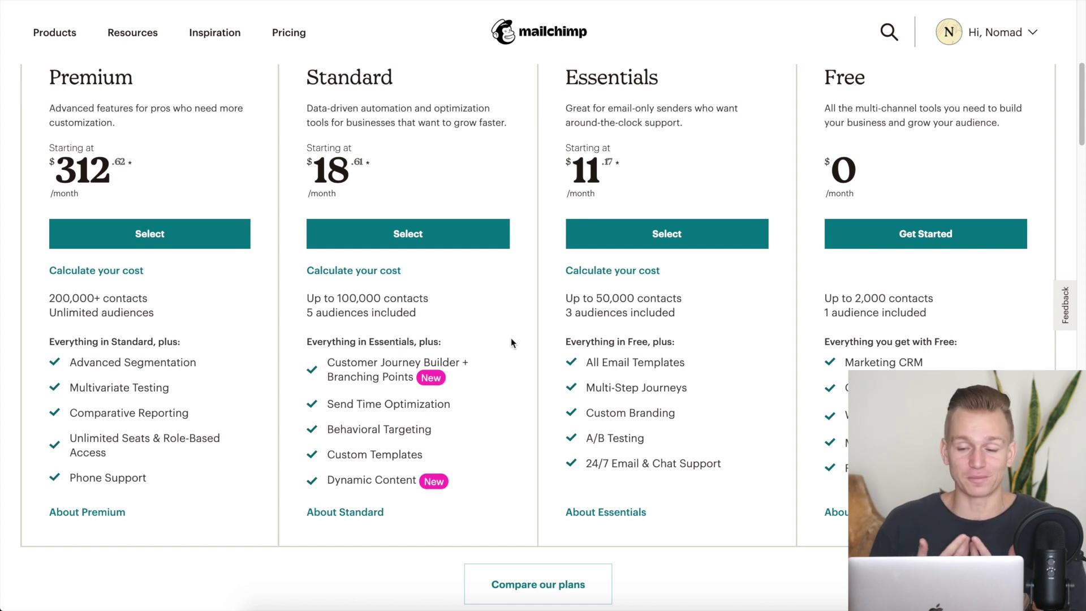
scroll(510, 337, "up", 2)
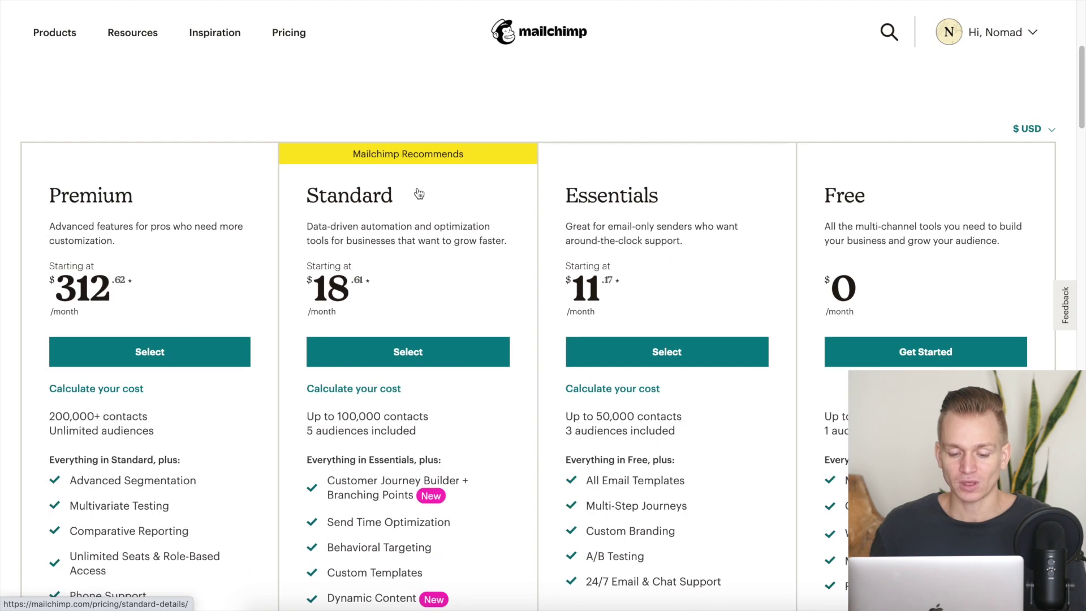
scroll(419, 194, "down", 2)
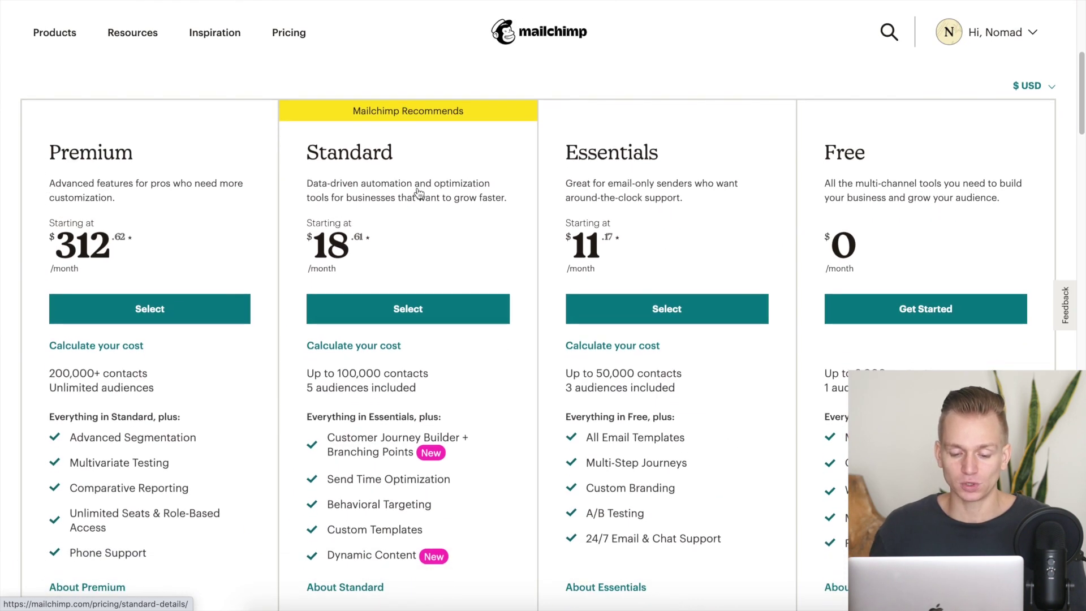
Examine the Standard plan's monthly price for up to 10k contacts in the price calculator, highlighting the price.
scroll(418, 194, "down", 10)
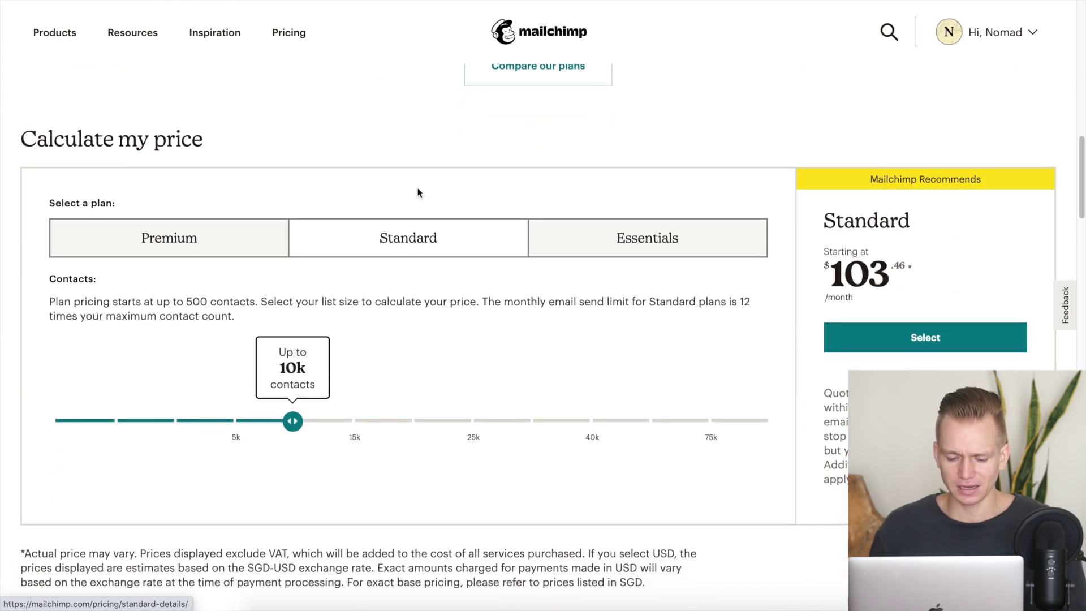
scroll(419, 194, "down", 6)
scroll(294, 221, "up", 4)
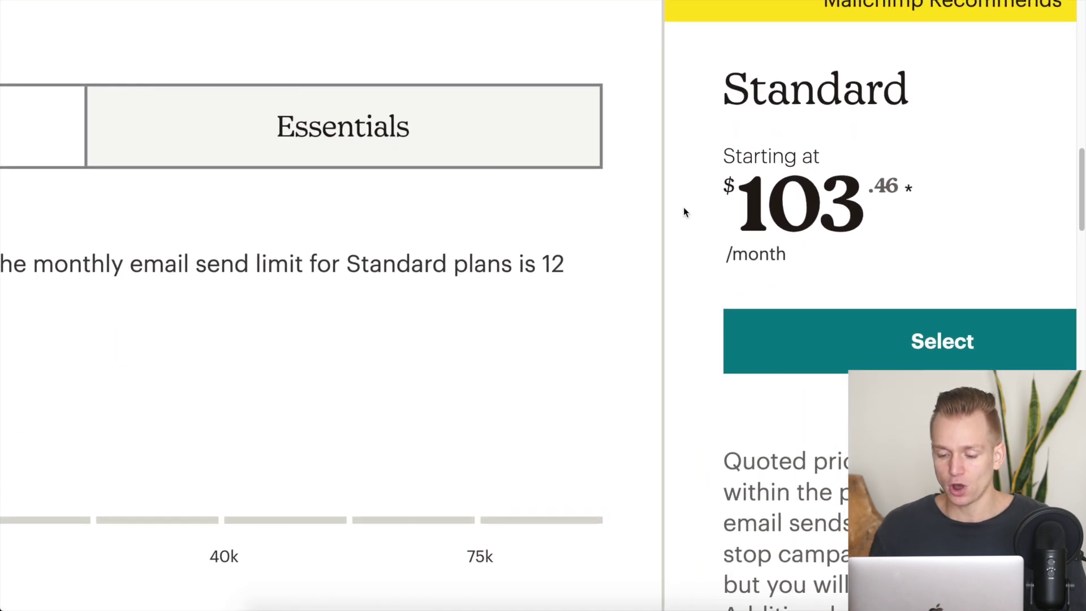
left_click_drag(744, 218, 907, 218)
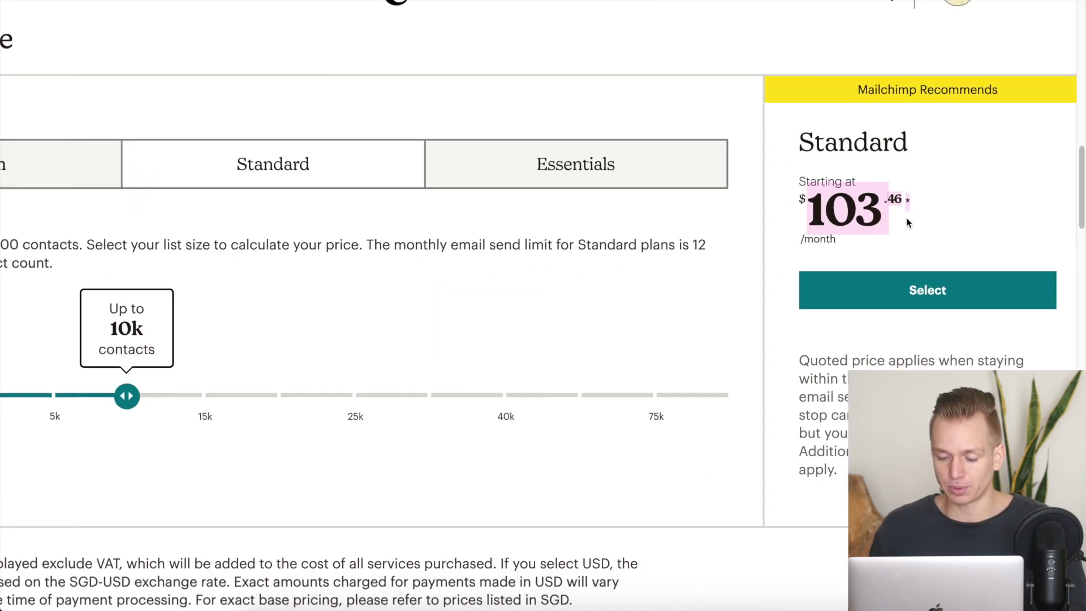
left_click(766, 157)
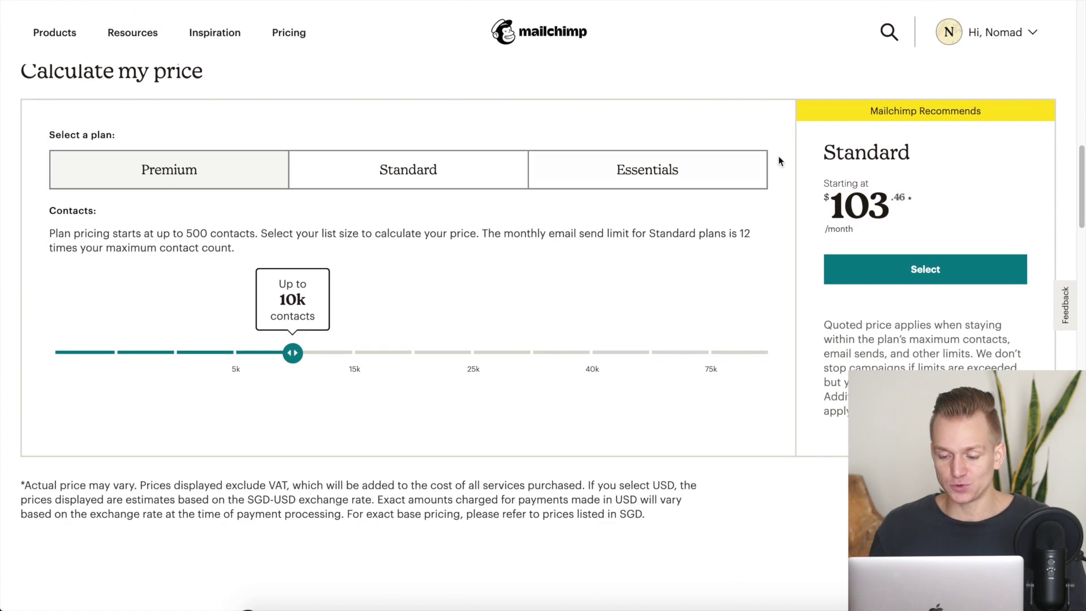
scroll(757, 162, "up", 2)
scroll(758, 161, "down", 1)
scroll(781, 153, "down", 1)
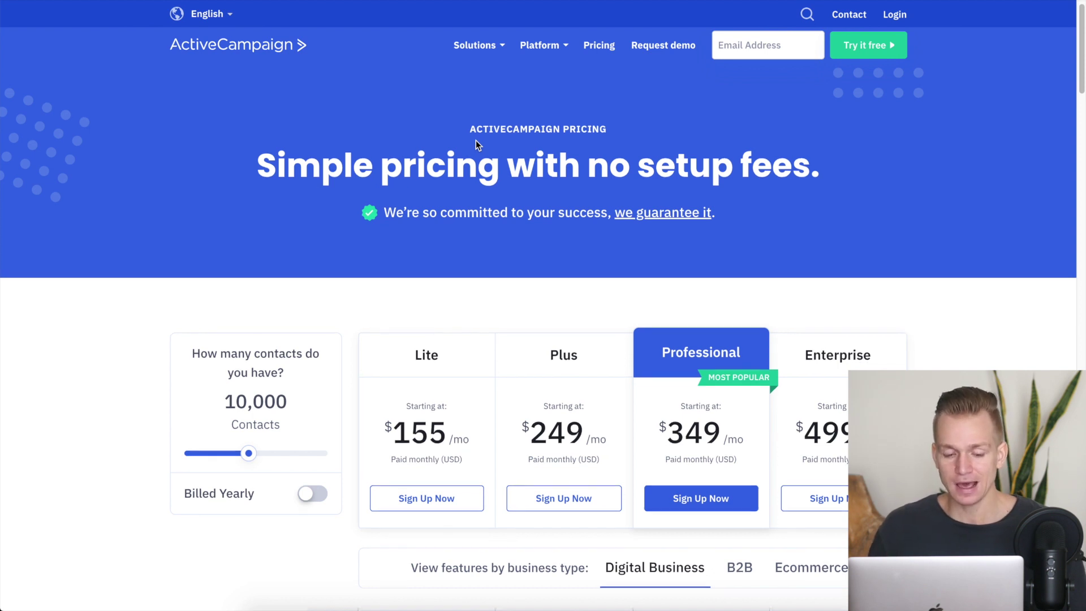
Switch to ActiveCampaign's pricing page and compare the Lite, Plus, Professional and Enterprise prices for 10,000 contacts.
scroll(476, 141, "down", 3)
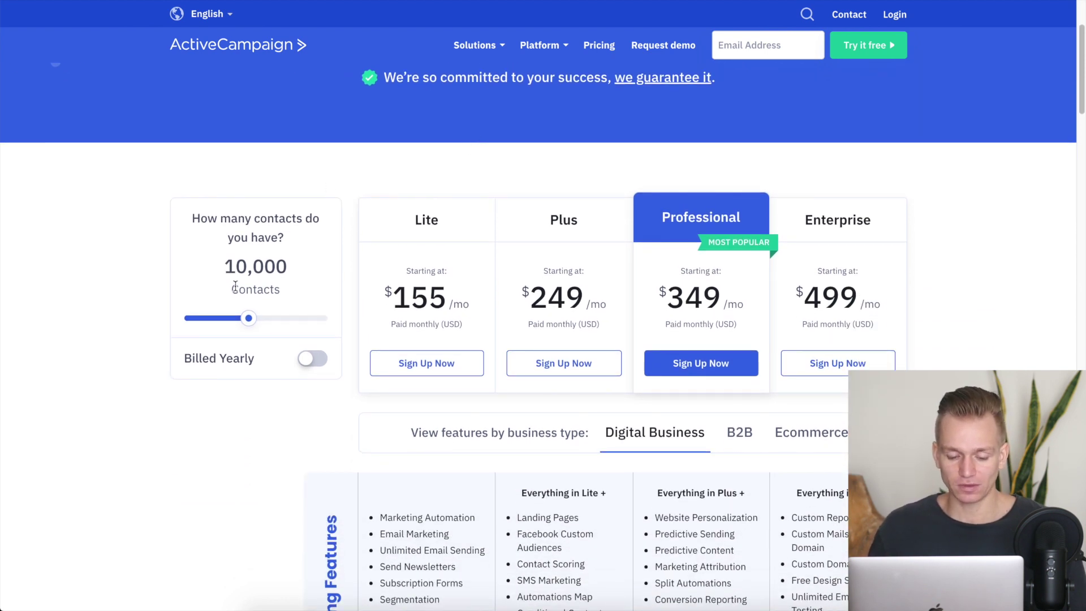
scroll(235, 285, "up", 5)
scroll(236, 283, "down", 2)
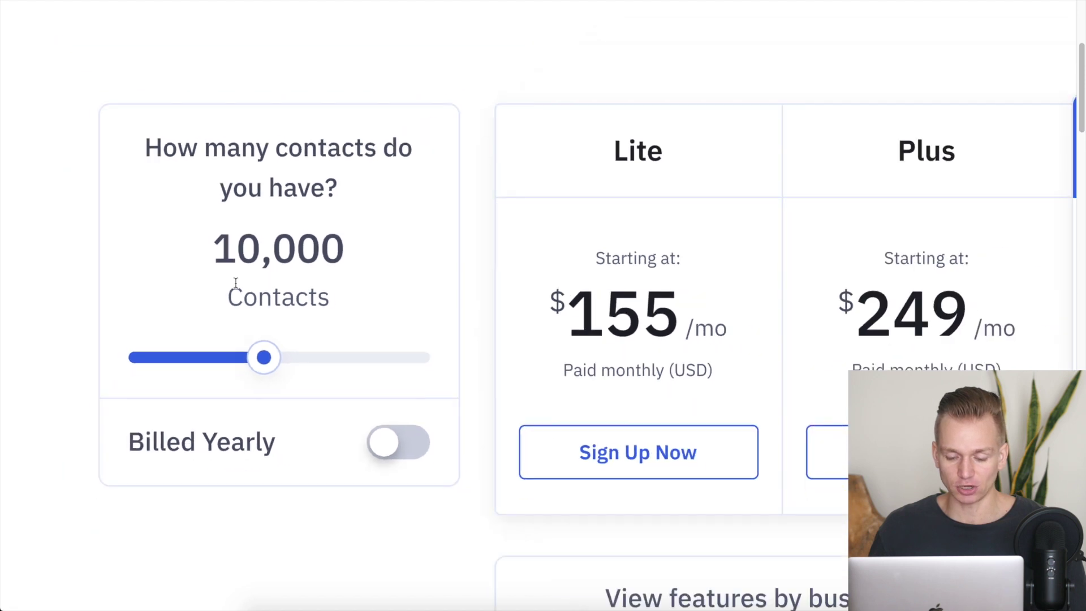
scroll(235, 283, "down", 3)
scroll(485, 240, "down", 2)
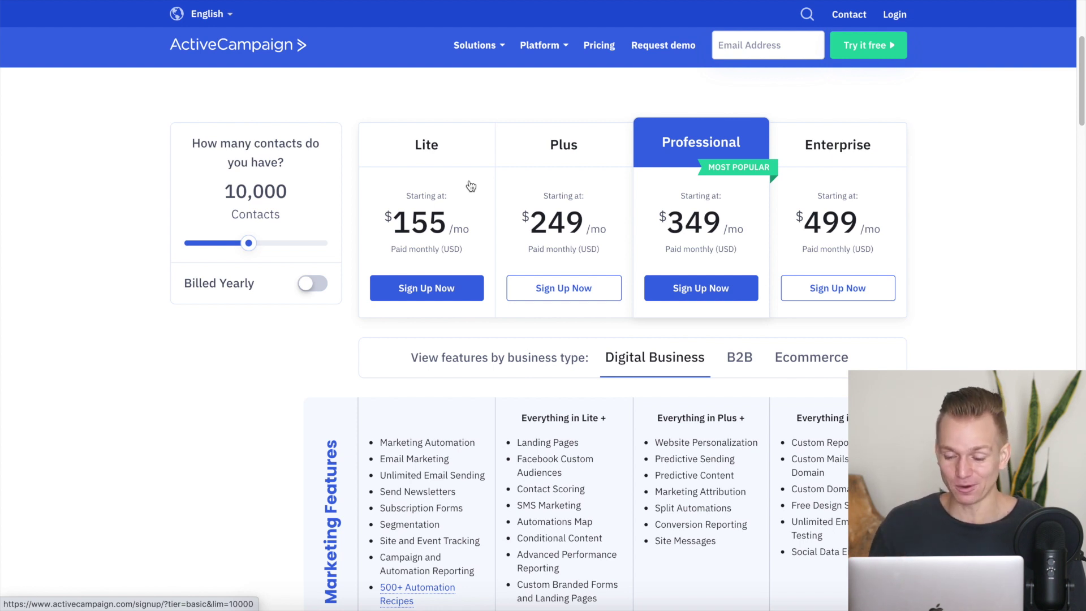
scroll(471, 187, "up", 5)
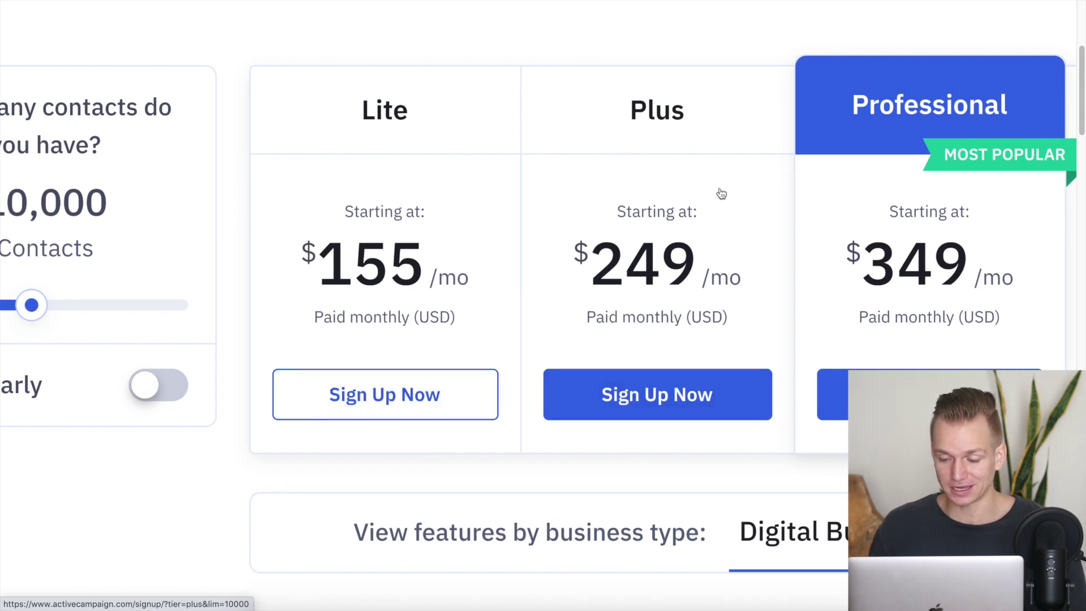
scroll(915, 212, "down", 5)
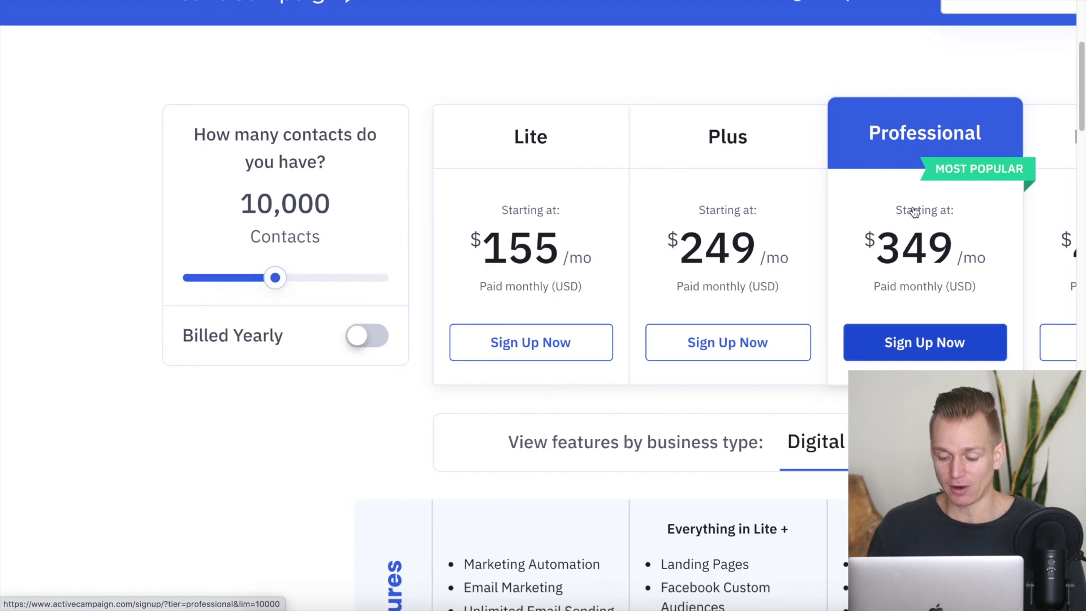
scroll(915, 212, "right", 3)
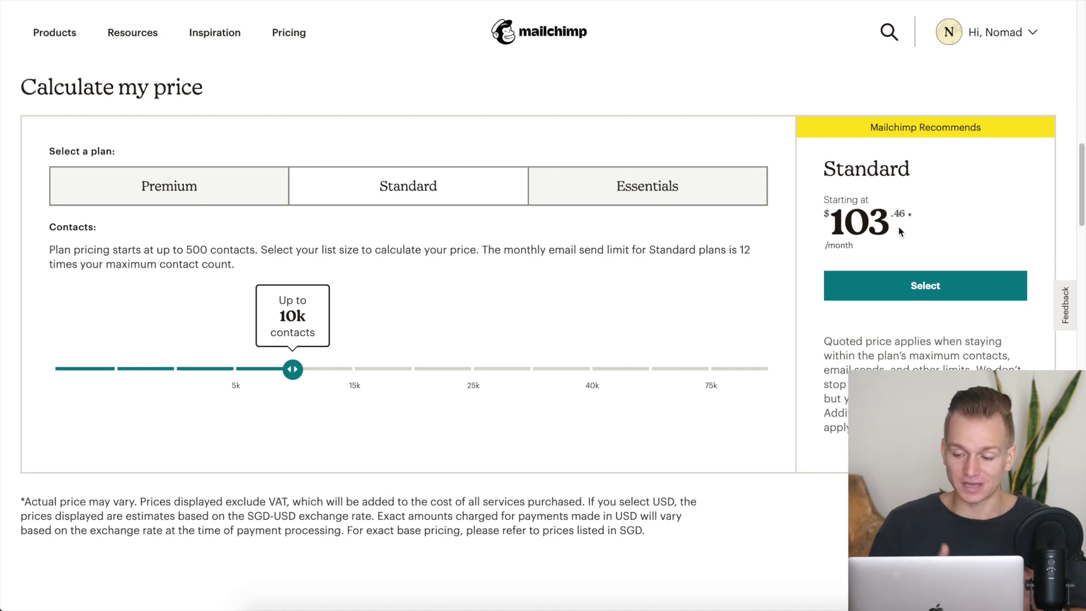
Compare Mailchimp's calculated Standard price with ActiveCampaign's plan prices for 10,000 contacts, ending on ActiveCampaign's pricing page.
mouse_move(1035, 20)
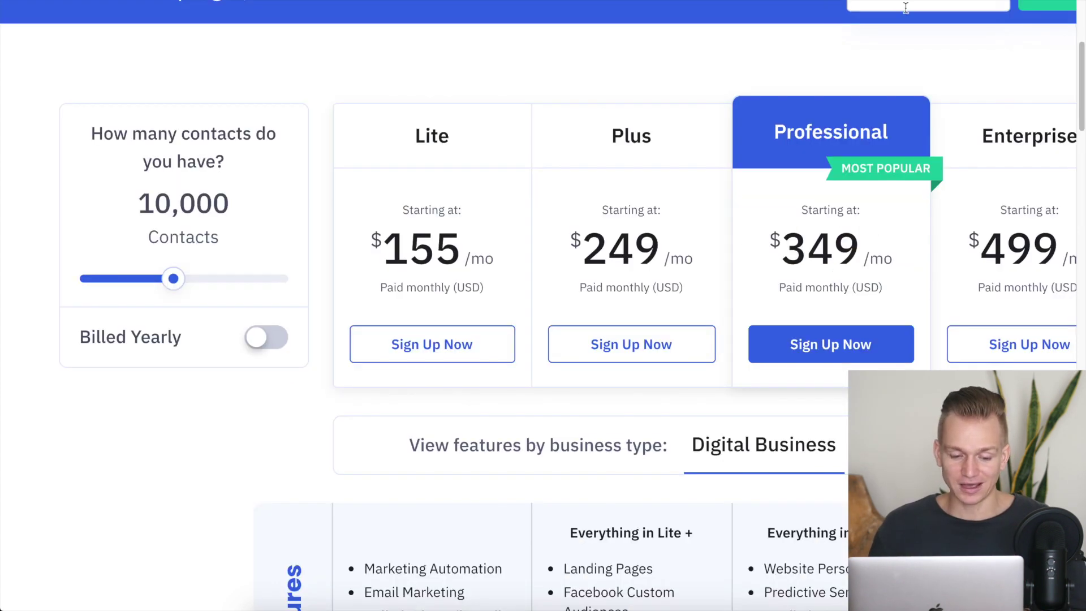
scroll(475, 164, "up", 2)
scroll(476, 169, "down", 3)
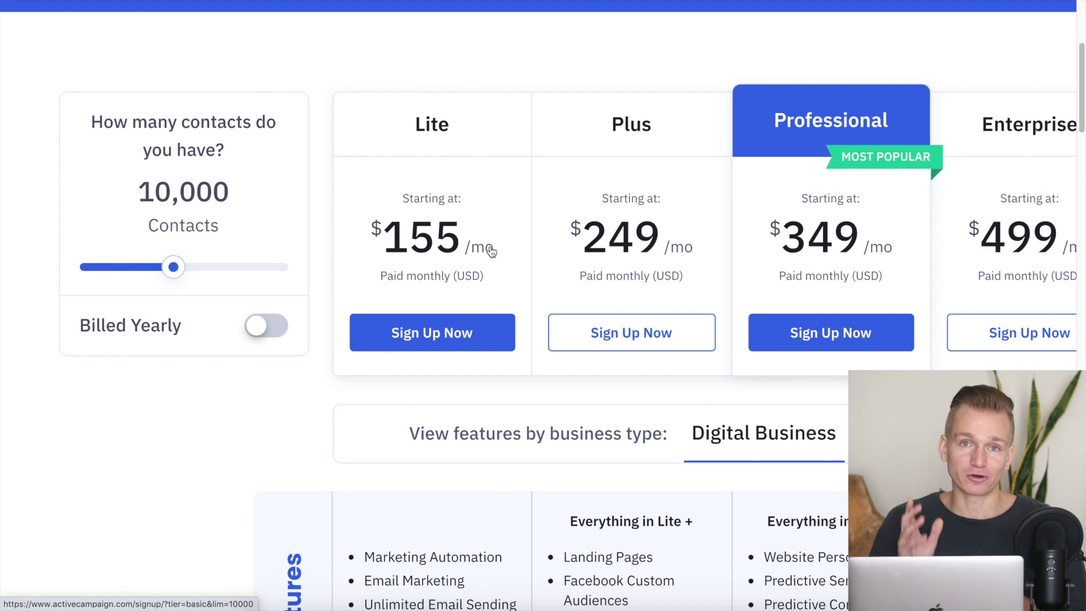
key("ctrl+0")
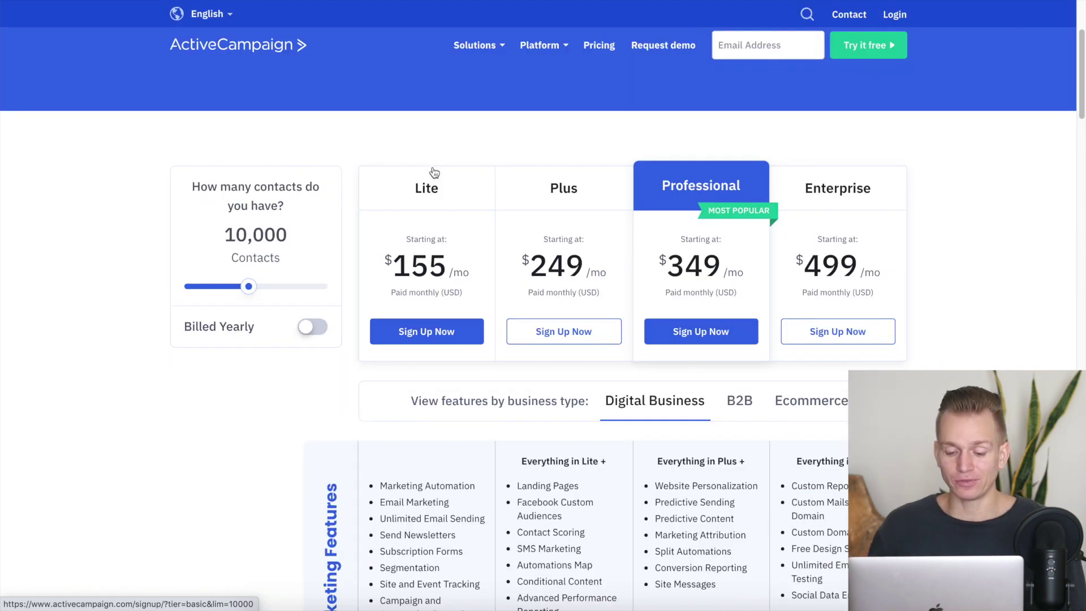
Review the marketing features of each ActiveCampaign plan, highlighting Marketing Automation and Site and Event Tracking in the Lite plan.
scroll(433, 172, "down", 5)
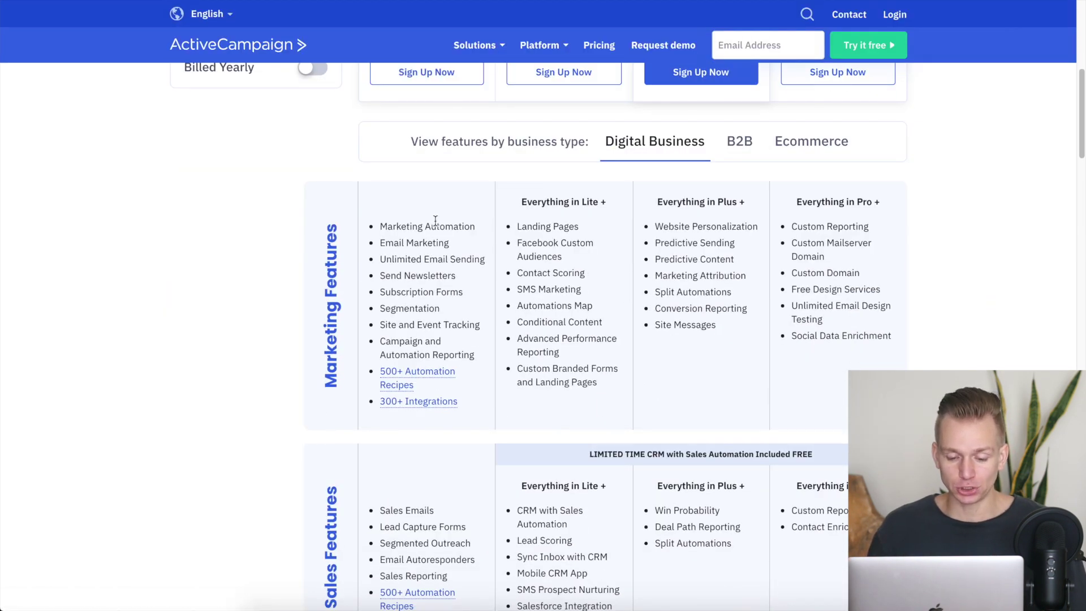
scroll(435, 219, "up", 3, "ctrl")
scroll(436, 225, "down", 3)
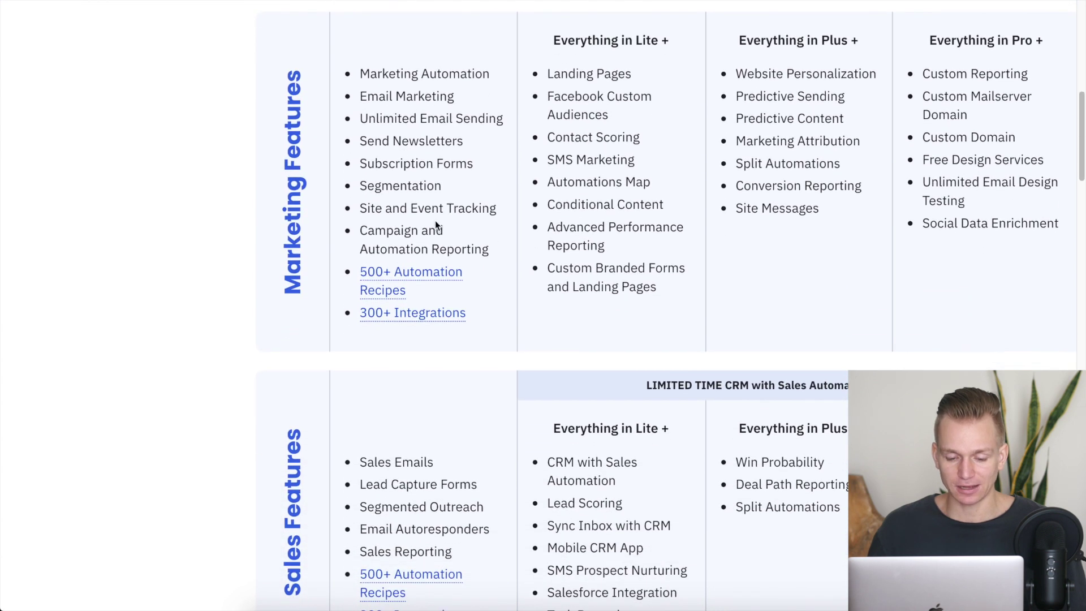
scroll(435, 223, "down", 2, "ctrl")
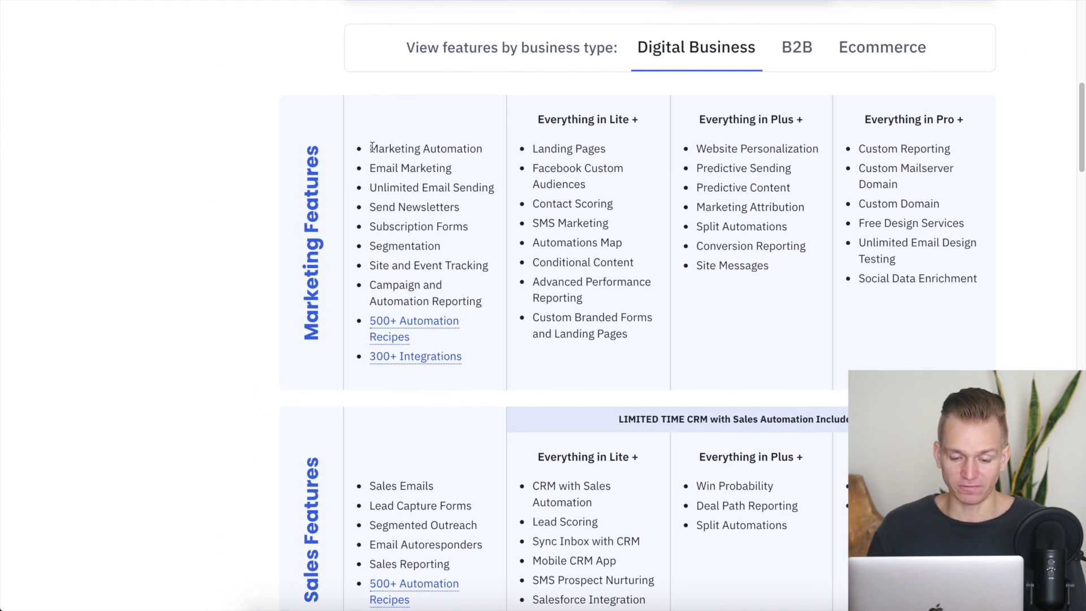
left_click_drag(371, 149, 485, 157)
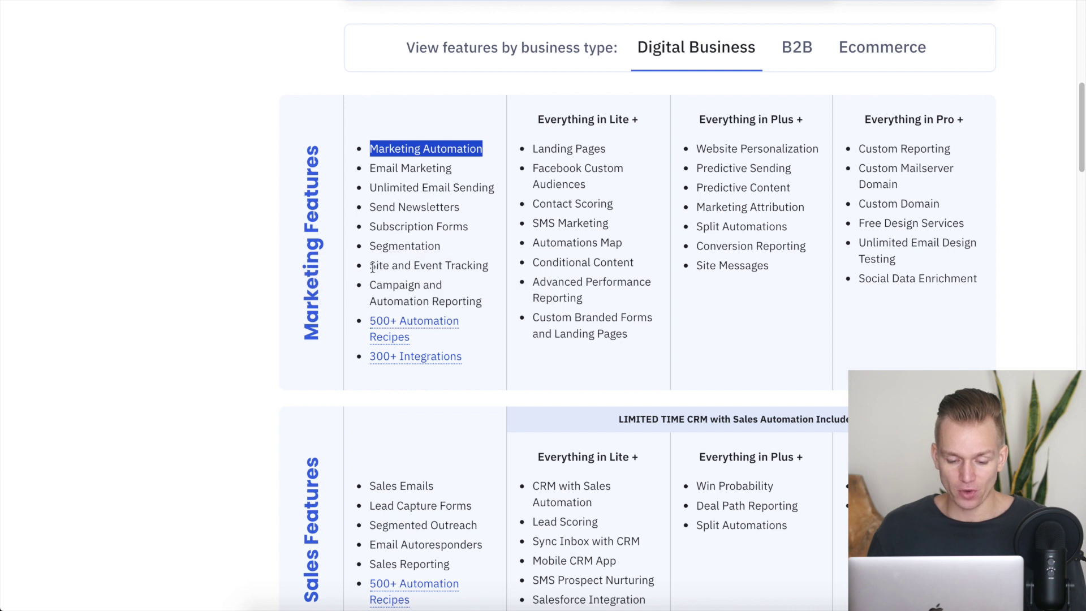
mouse_move(370, 265)
left_mouse_down()
mouse_move(490, 268)
mouse_move(371, 262)
left_mouse_up()
left_click(491, 266)
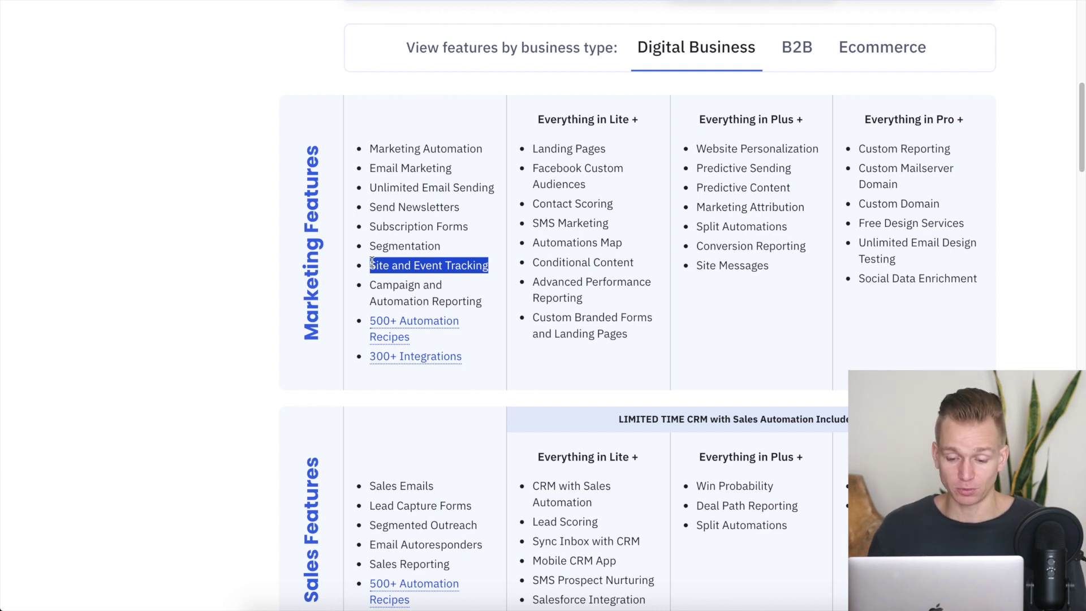
Examine the Plus plan's additional marketing features for a digital business and highlight Landing Pages.
scroll(496, 174, "up", 3)
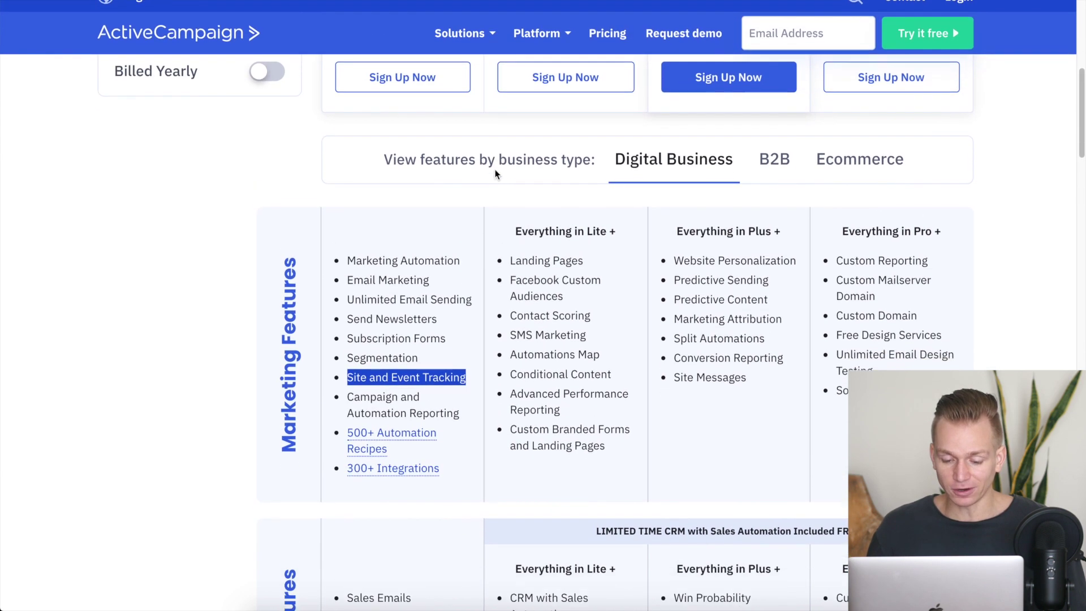
scroll(615, 226, "up", 5)
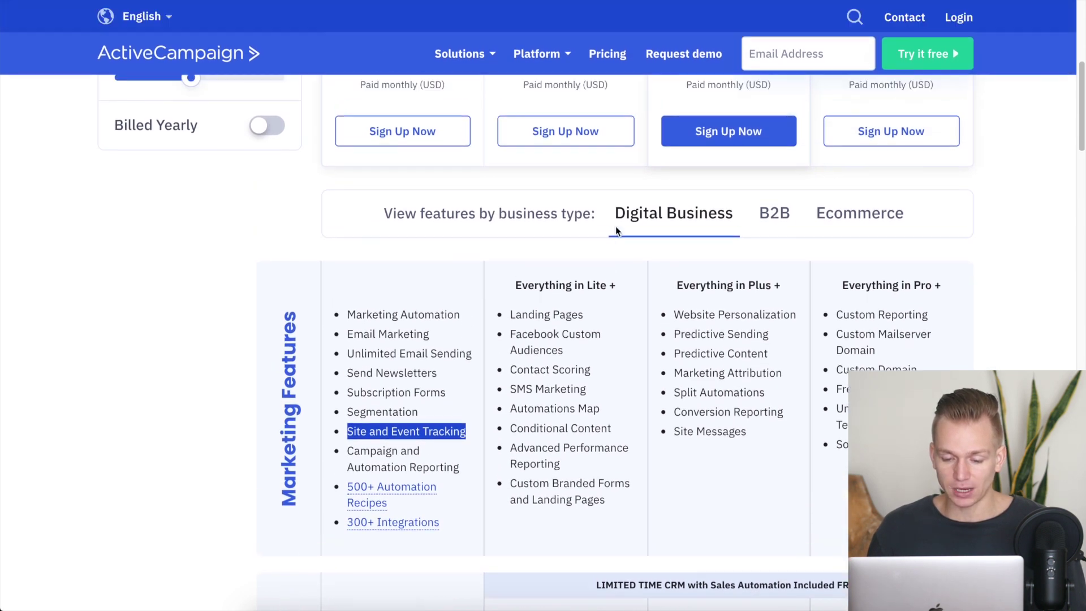
scroll(615, 226, "down", 6)
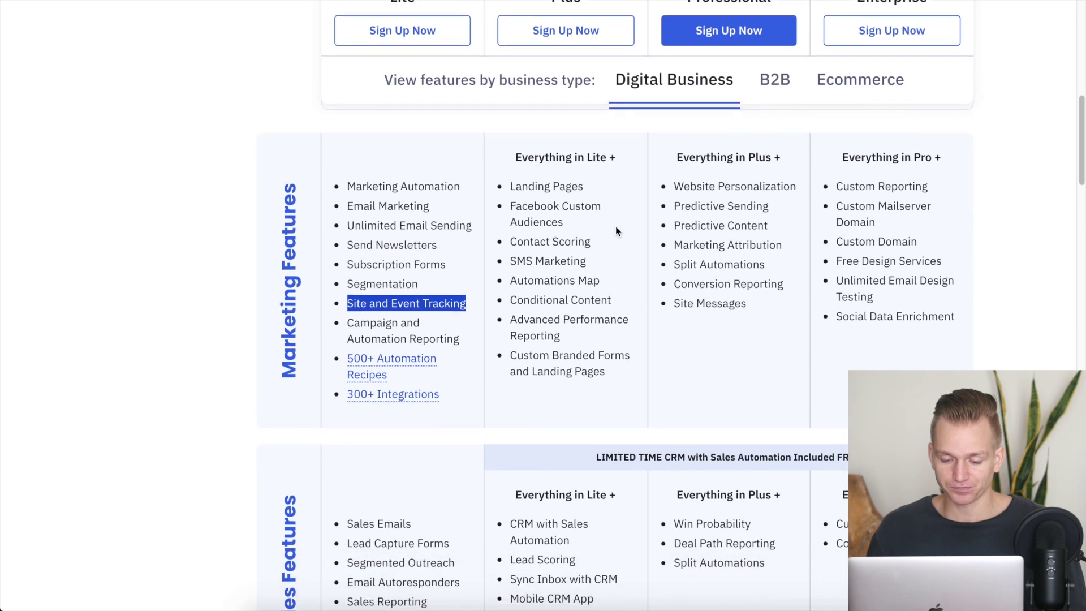
left_click_drag(512, 160, 565, 162)
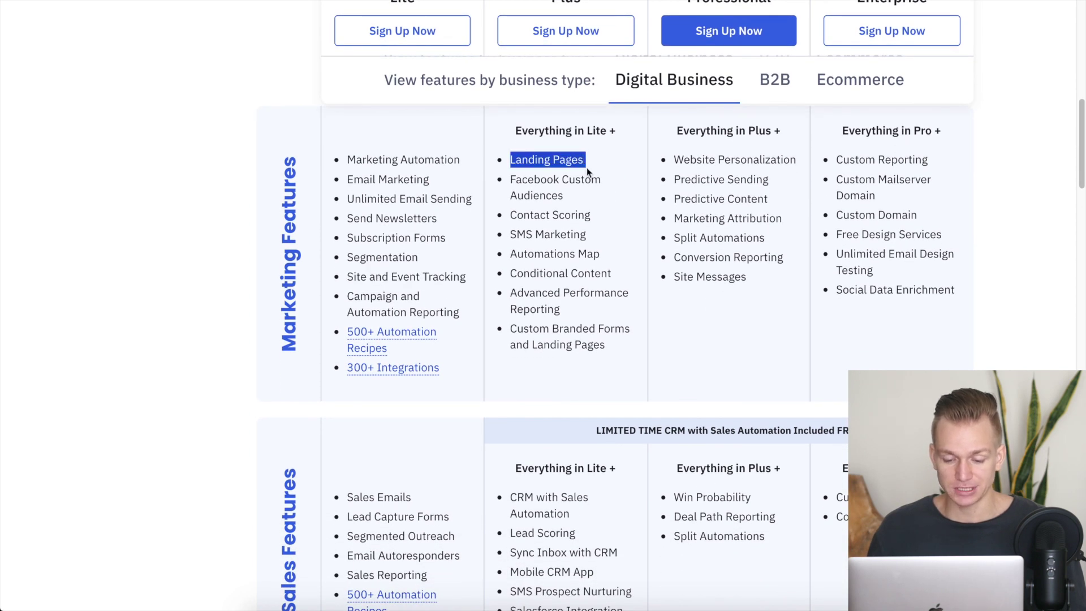
Clear the Landing Pages highlight and compare the Lite and Plus monthly prices with their marketing features.
left_click(512, 178)
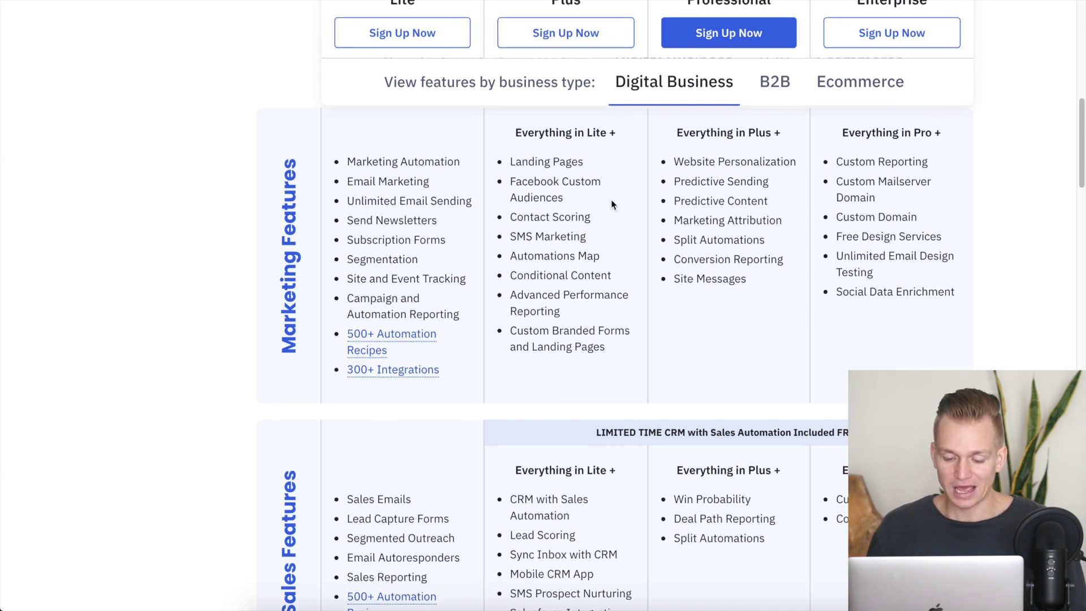
scroll(612, 205, "up", 1)
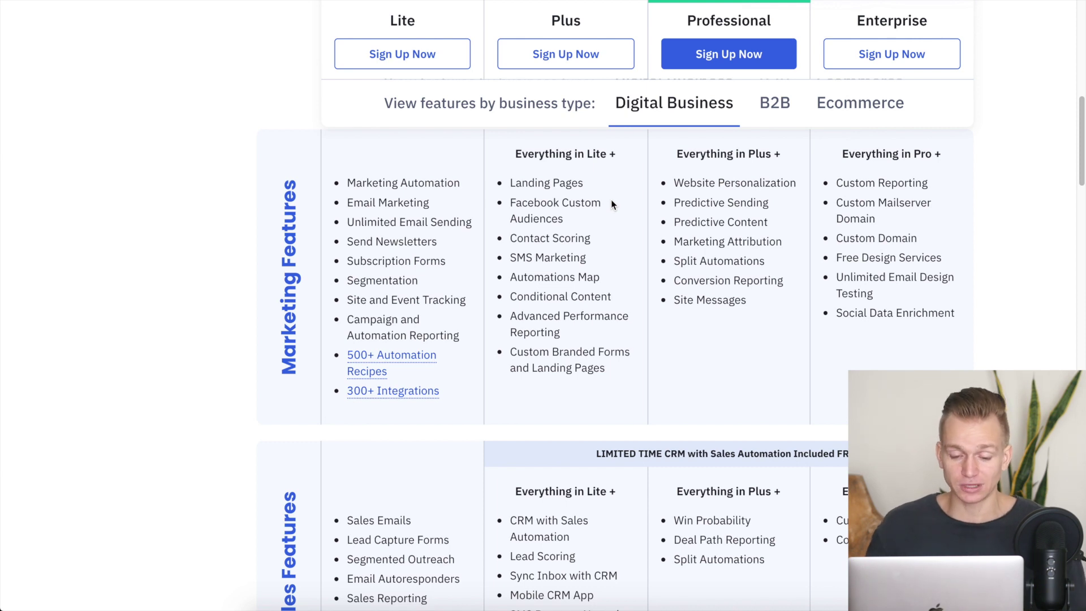
scroll(612, 205, "up", 3)
scroll(613, 203, "up", 3)
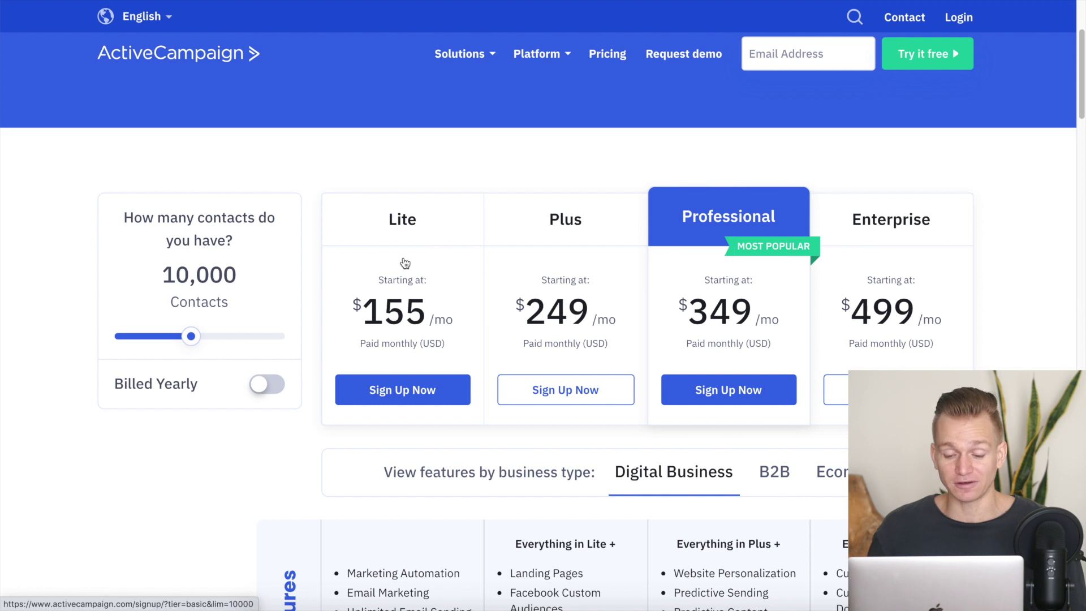
scroll(589, 250, "down", 5)
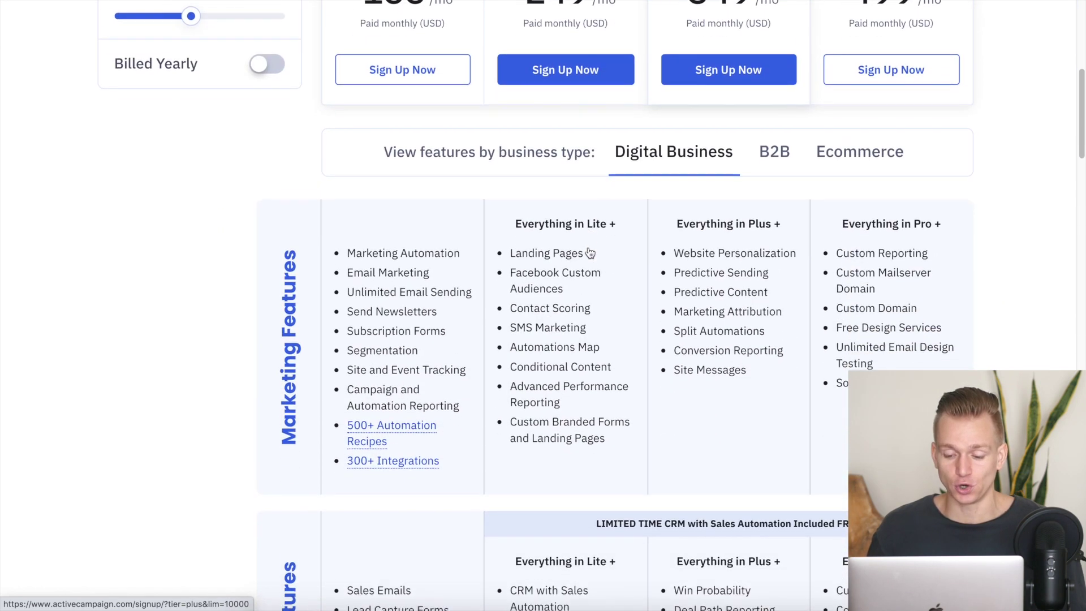
scroll(589, 252, "down", 1)
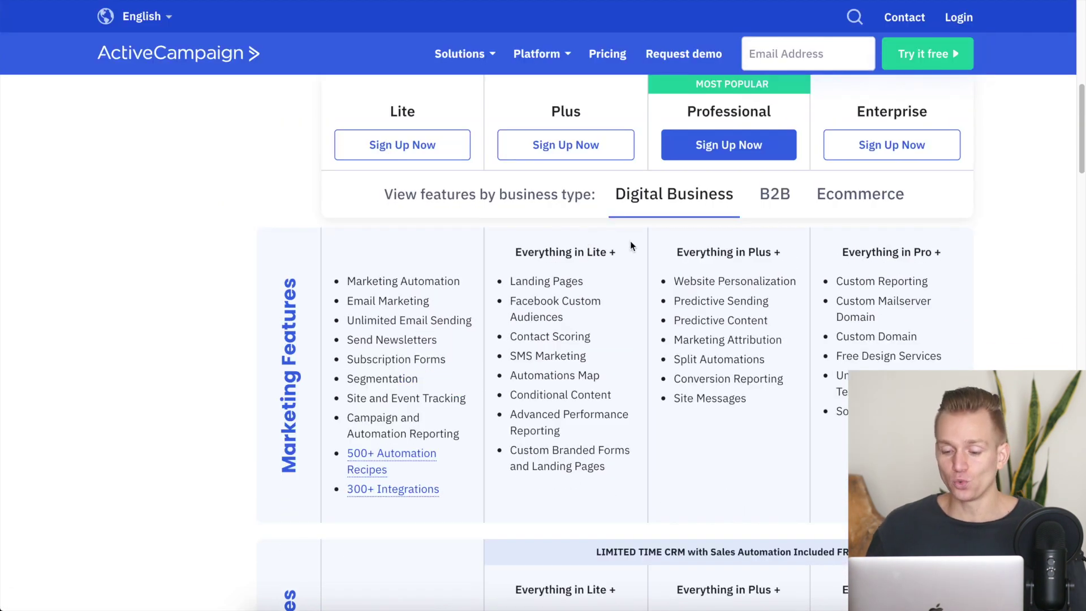
Review the Professional plan's additional marketing features, highlighting Split Automations and Site Messages.
scroll(731, 226, "down", 2)
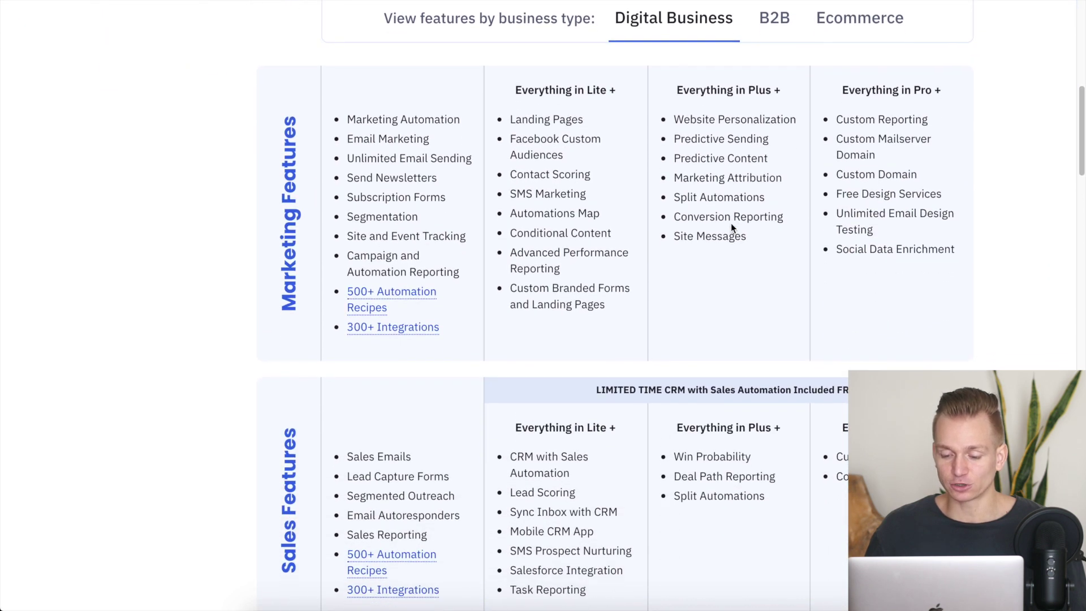
scroll(731, 226, "down", 1)
scroll(731, 226, "down", 1)
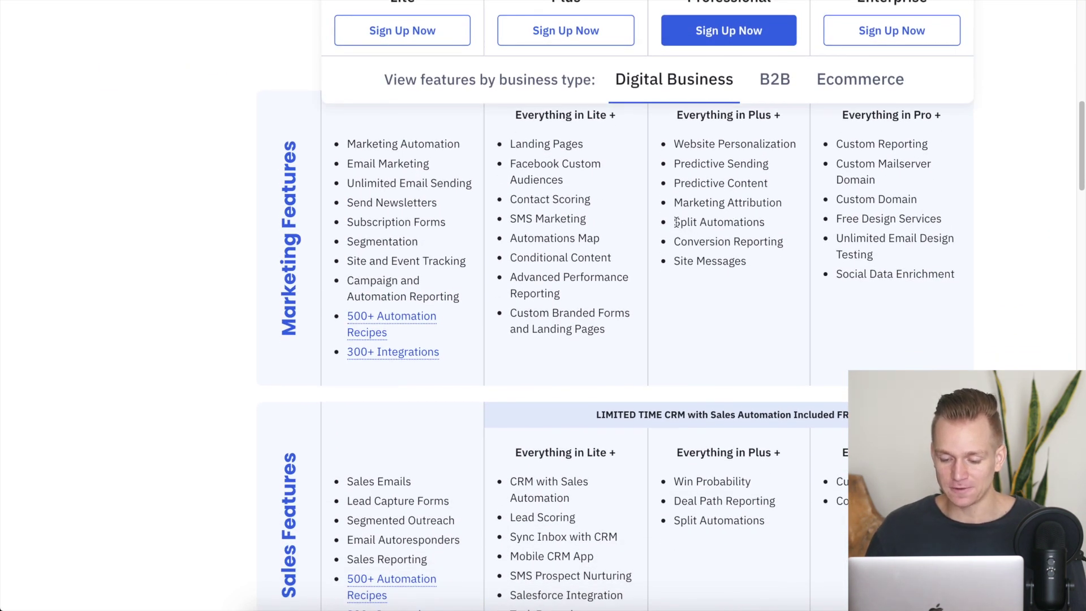
left_click_drag(676, 222, 764, 226)
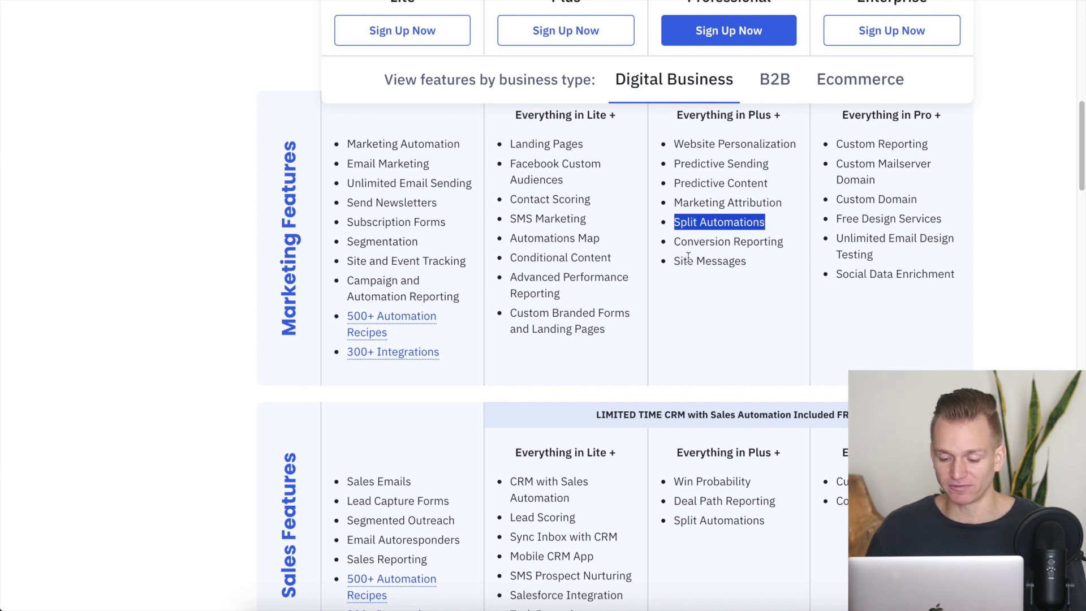
left_click_drag(673, 261, 744, 262)
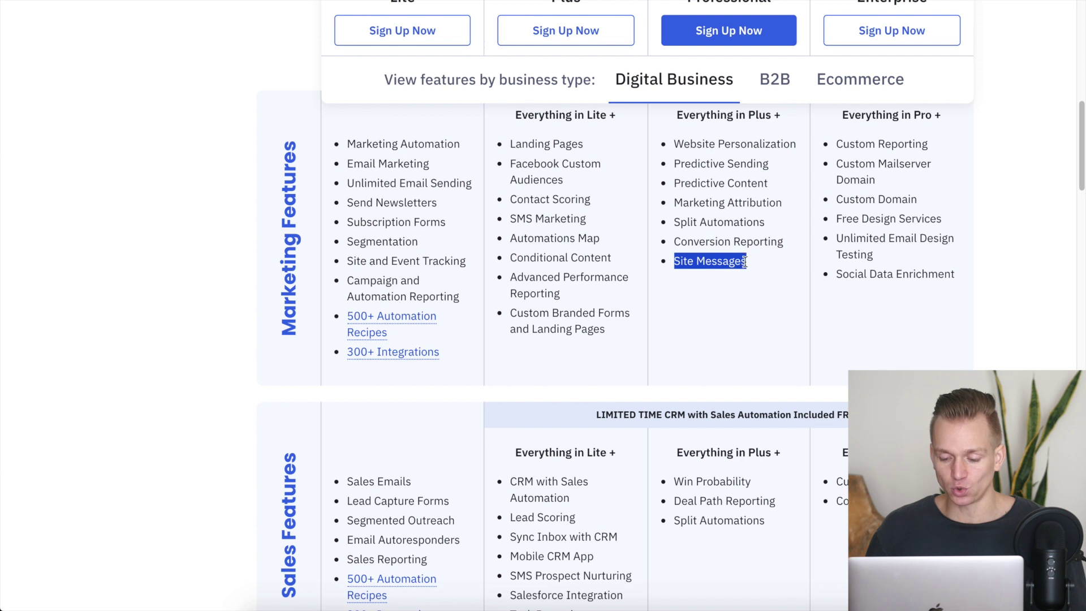
left_click(771, 266)
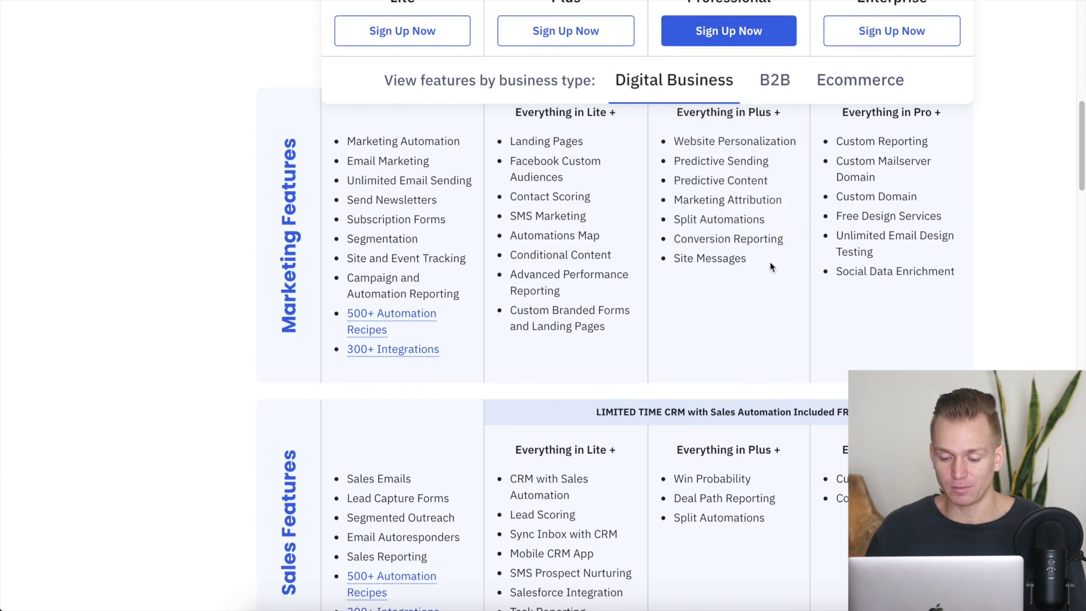
Examine the Sales Features and Service Features of each plan for a digital business and return to the Marketing Features.
scroll(769, 263, "down", 3)
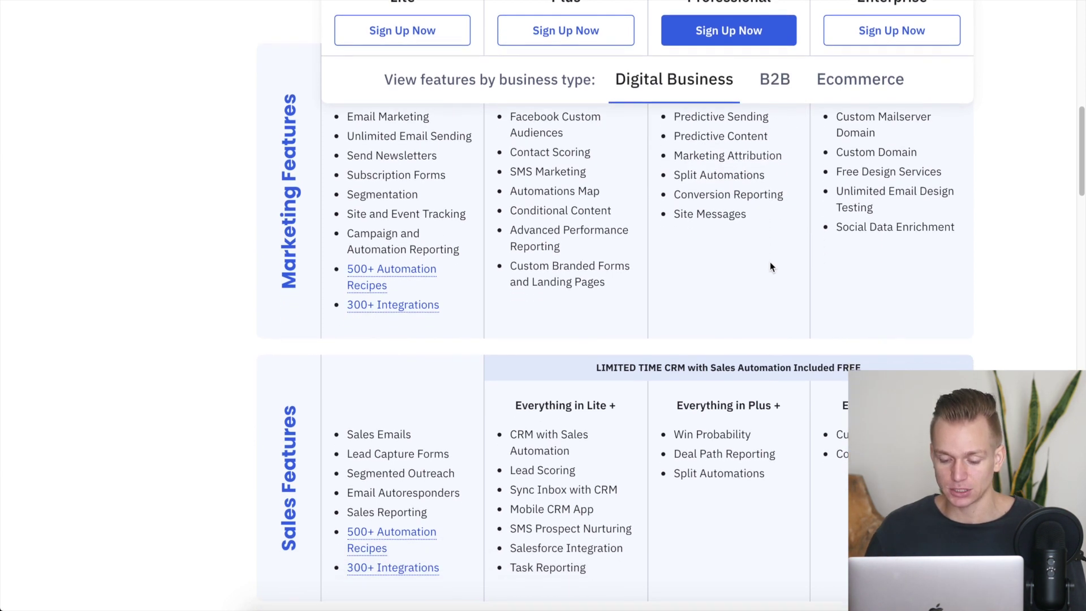
scroll(769, 261, "up", 3)
scroll(769, 262, "up", 2)
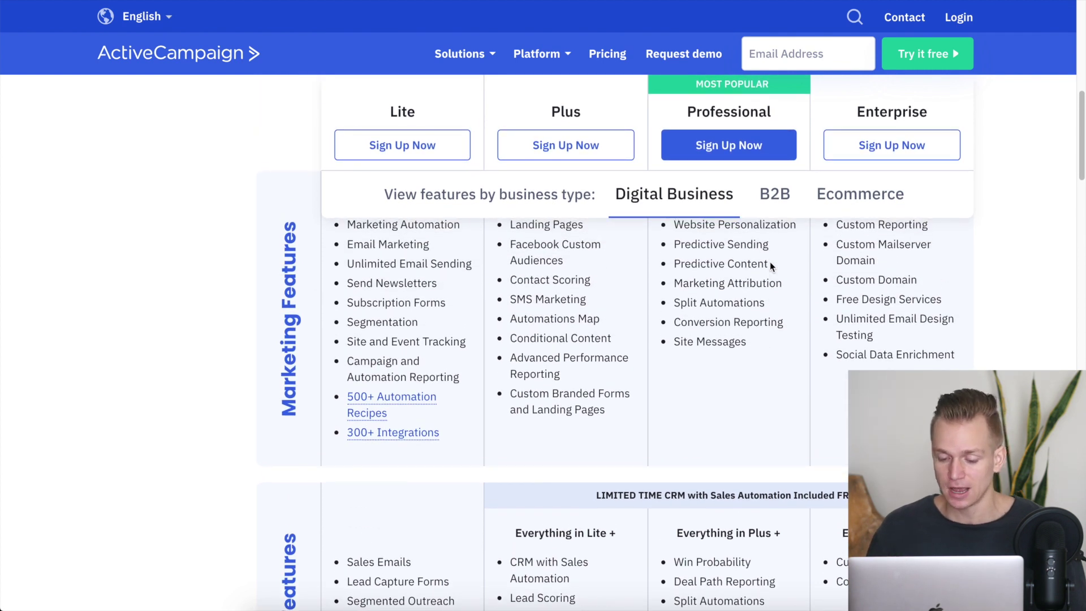
scroll(759, 299, "down", 4)
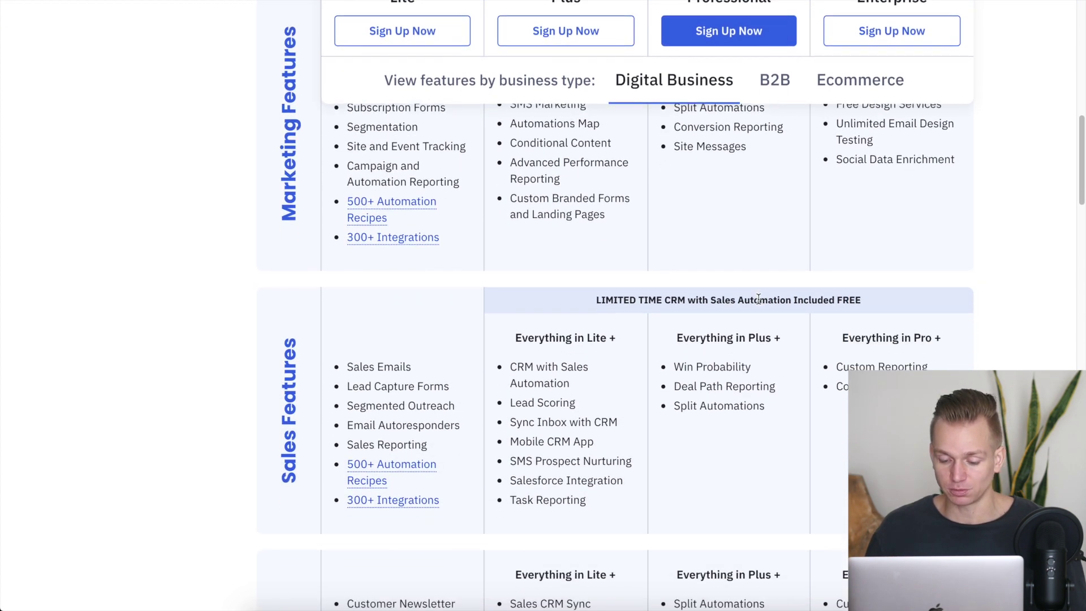
scroll(759, 299, "down", 3)
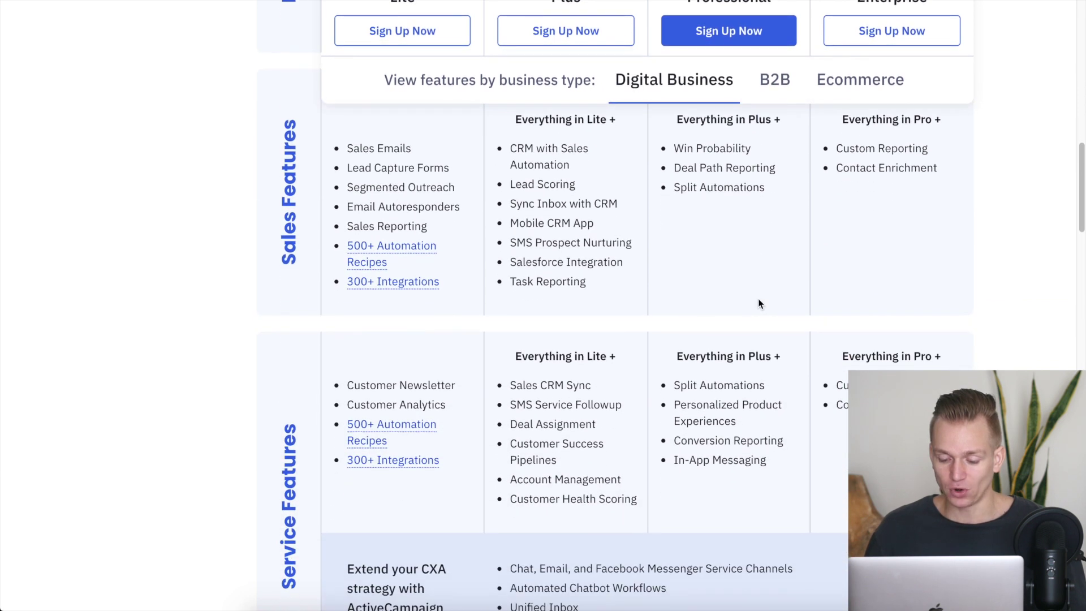
scroll(759, 304, "down", 3)
scroll(759, 304, "up", 3)
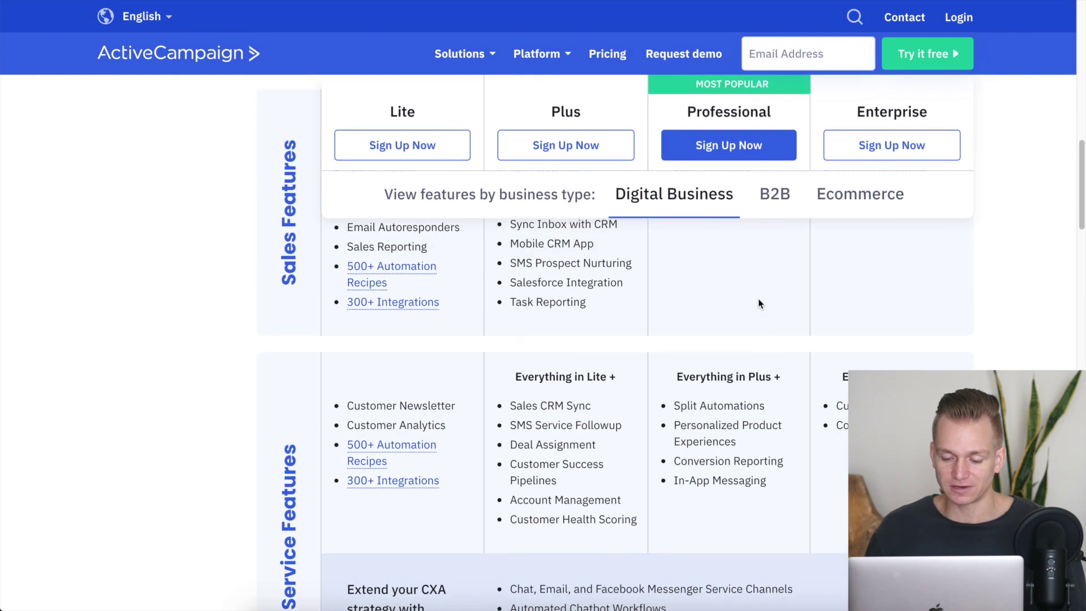
scroll(758, 304, "up", 4)
scroll(759, 303, "up", 1)
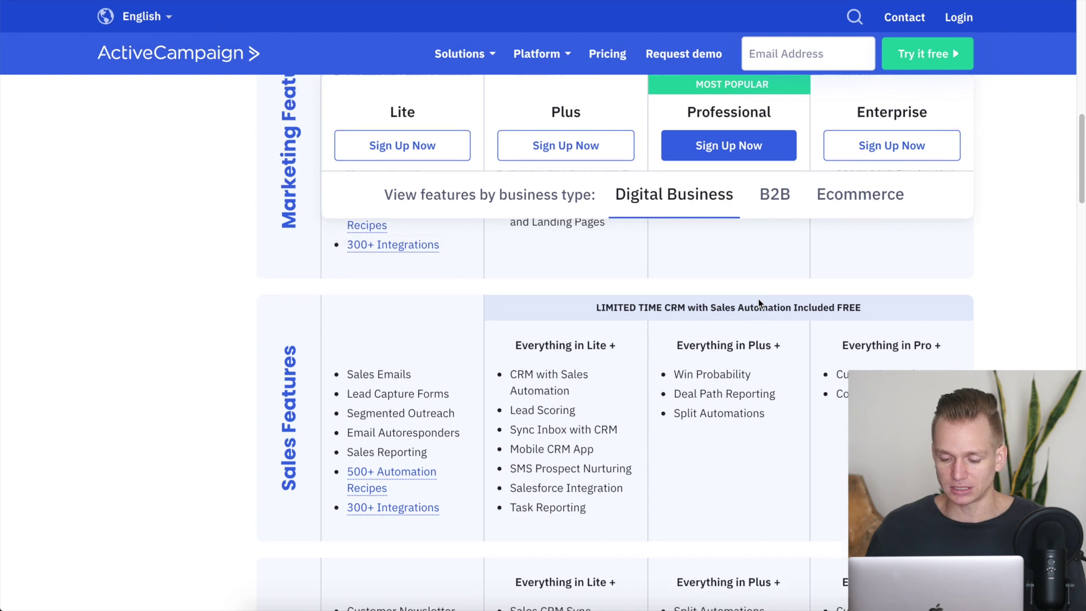
scroll(758, 301, "up", 4)
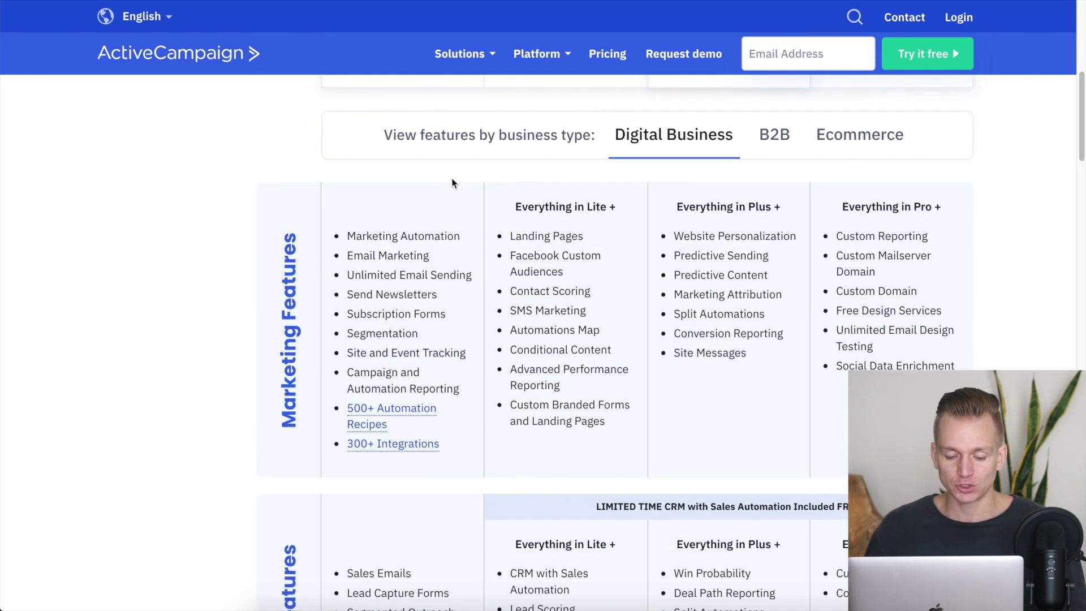
key("super+minus")
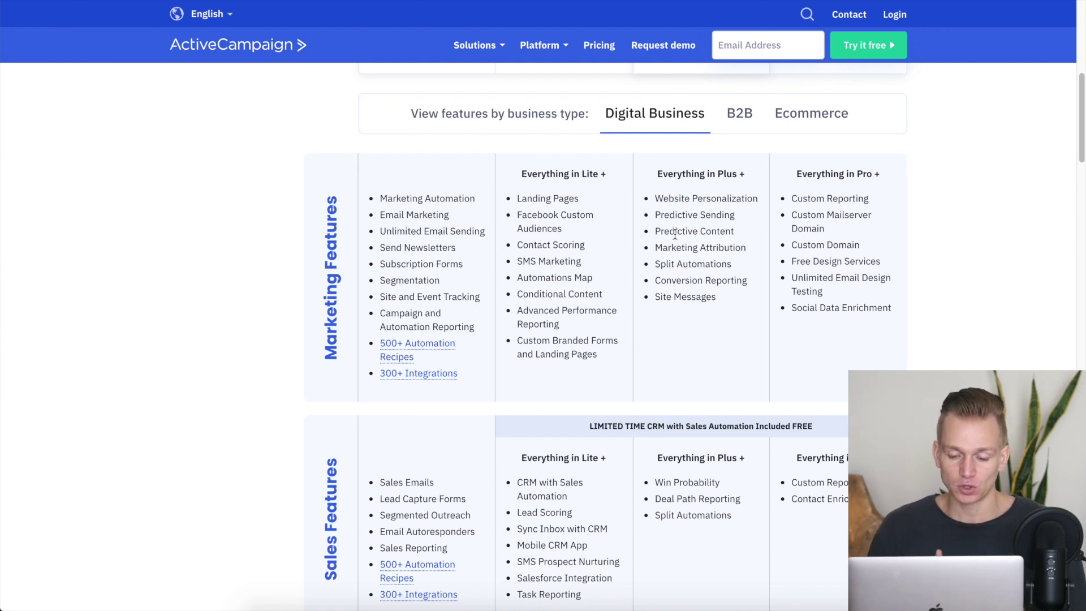
scroll(675, 234, "up", 1)
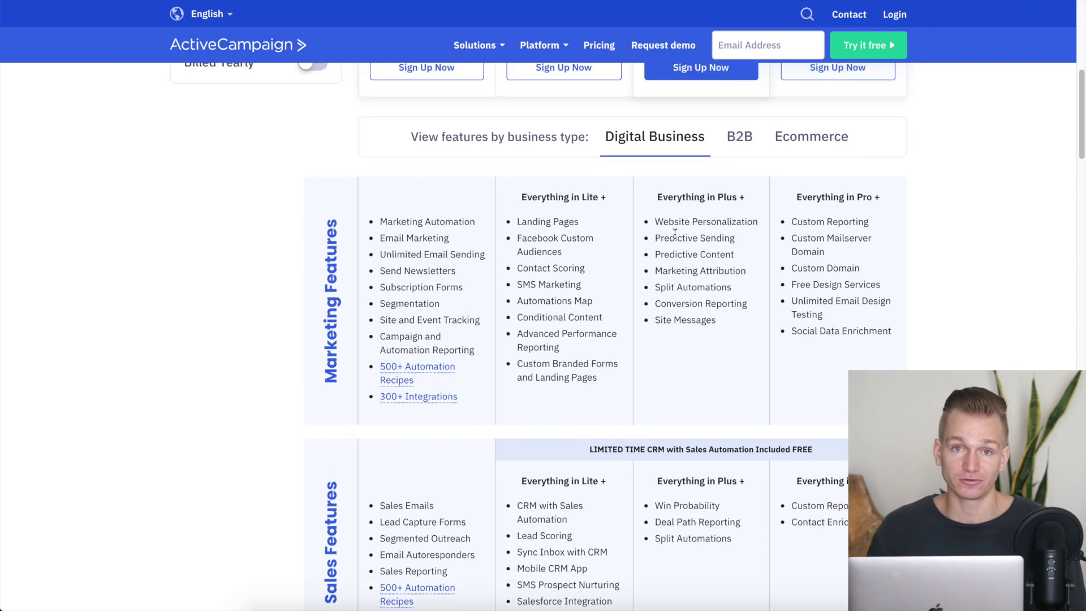
Switch the 10,000-contact plan pricing to yearly billing and compare the plans' prices and marketing features.
scroll(675, 234, "up", 5)
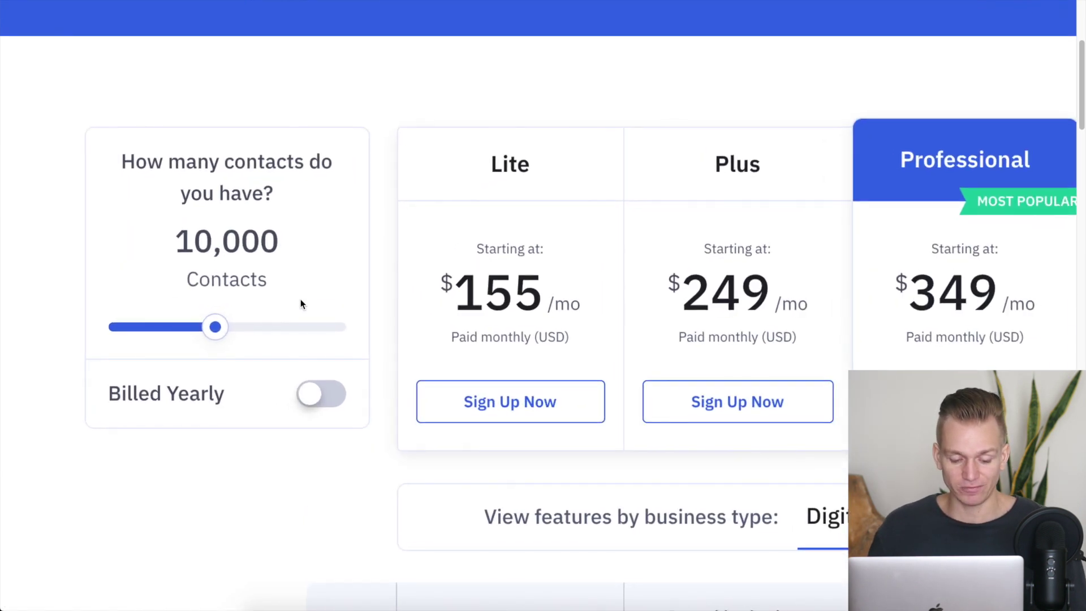
left_click(328, 402)
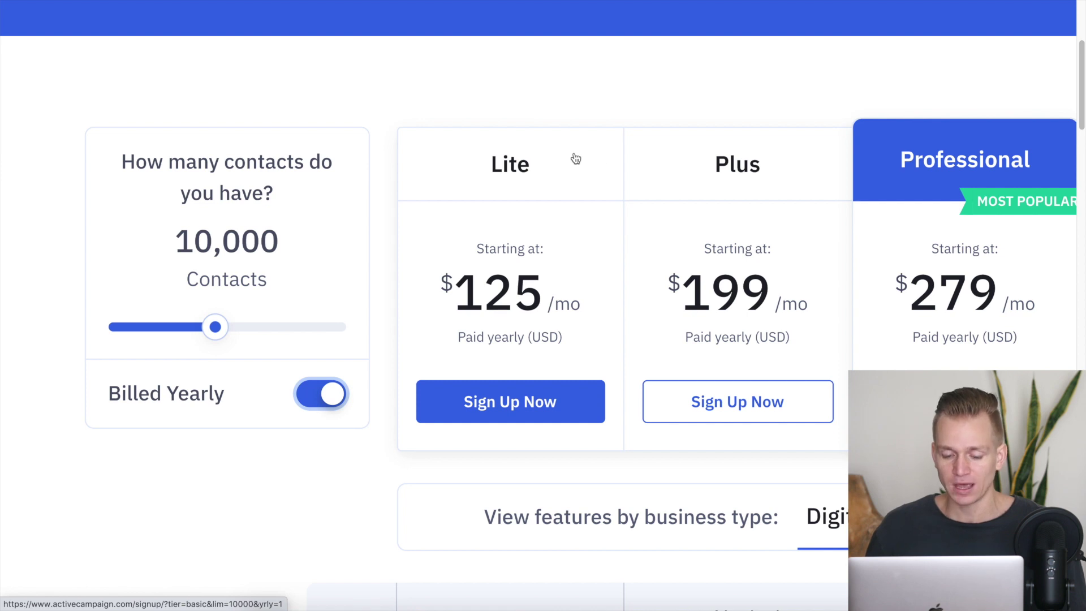
key("ctrl+minus")
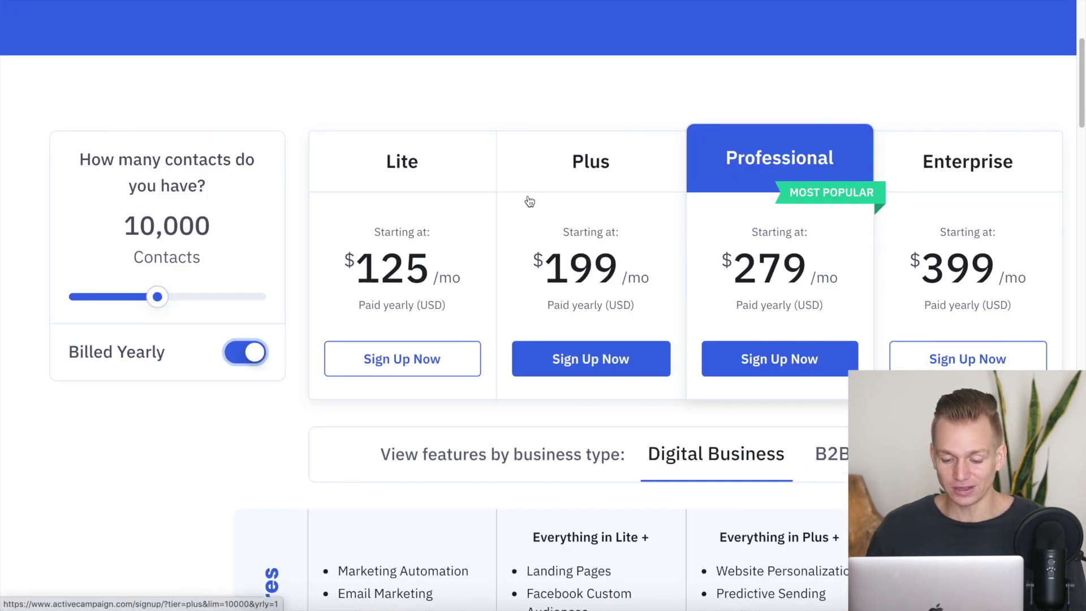
scroll(530, 202, "down", 5)
scroll(522, 202, "down", 3)
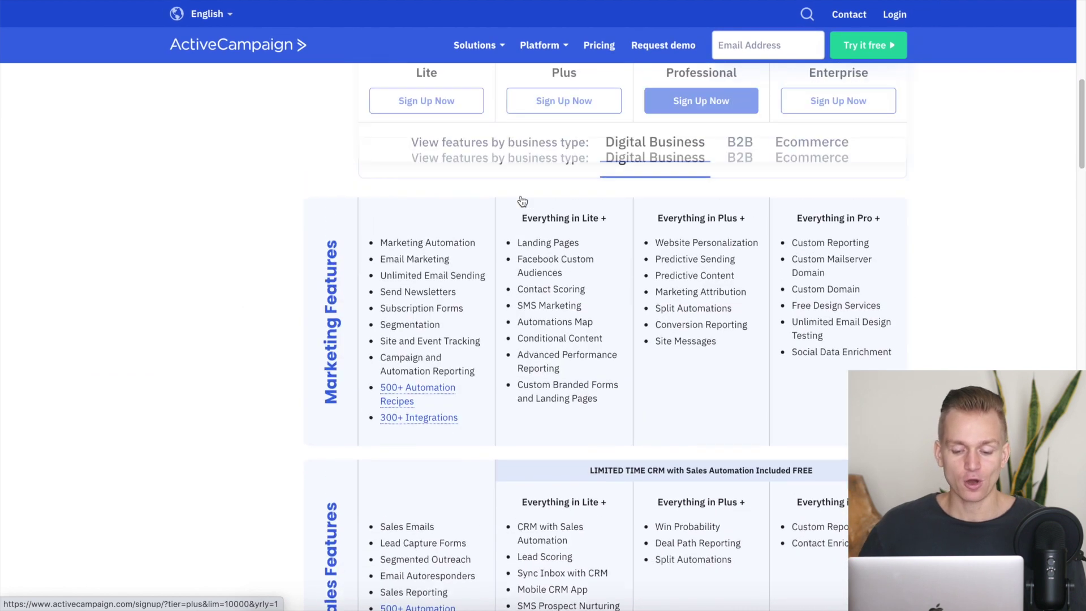